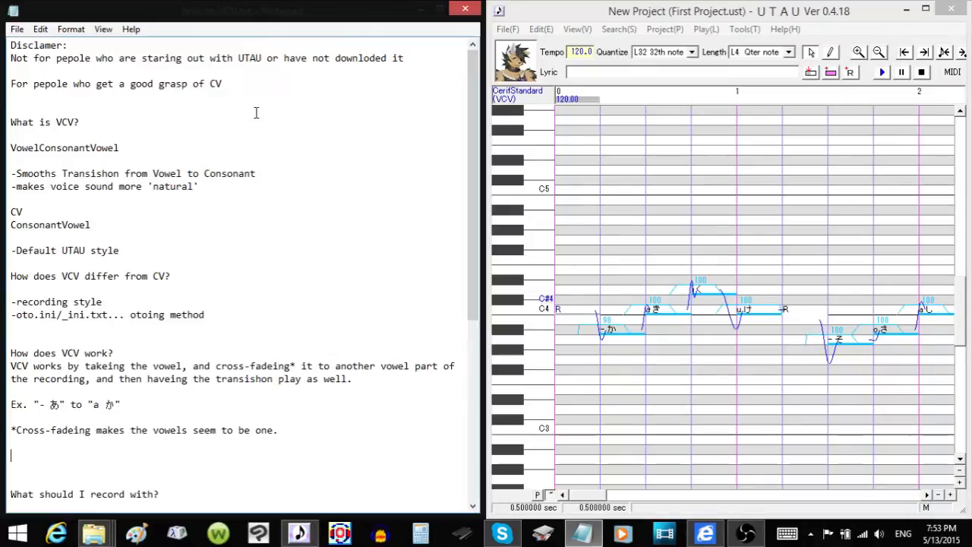
# - Highlight the VowelConsonantVowel and ConsonantVowel explanations in the notes while reading them
pyautogui.moveTo(10, 148); pyautogui.dragTo(246, 174)
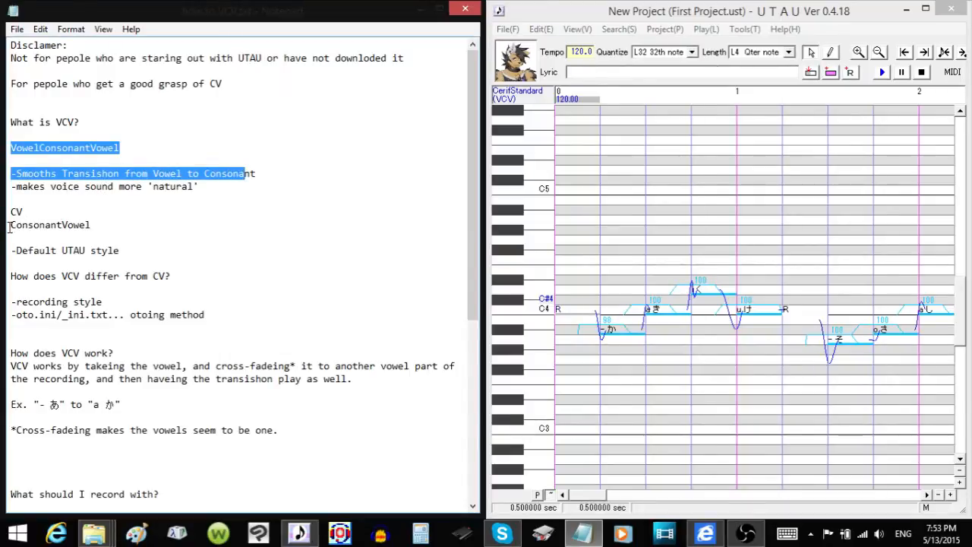
pyautogui.moveTo(9, 226); pyautogui.dragTo(184, 275)
pyautogui.click(187, 279)
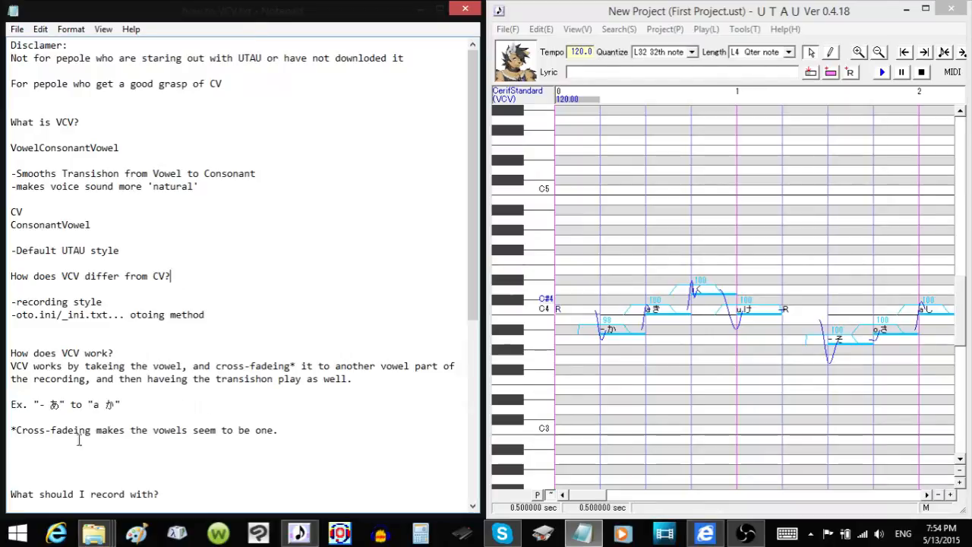
# - Maximize the UTAU window and compare playback of all notes with reset envelopes and with cross-faded envelopes
pyautogui.click(626, 15)
pyautogui.moveTo(626, 19); pyautogui.dragTo(547, 0)
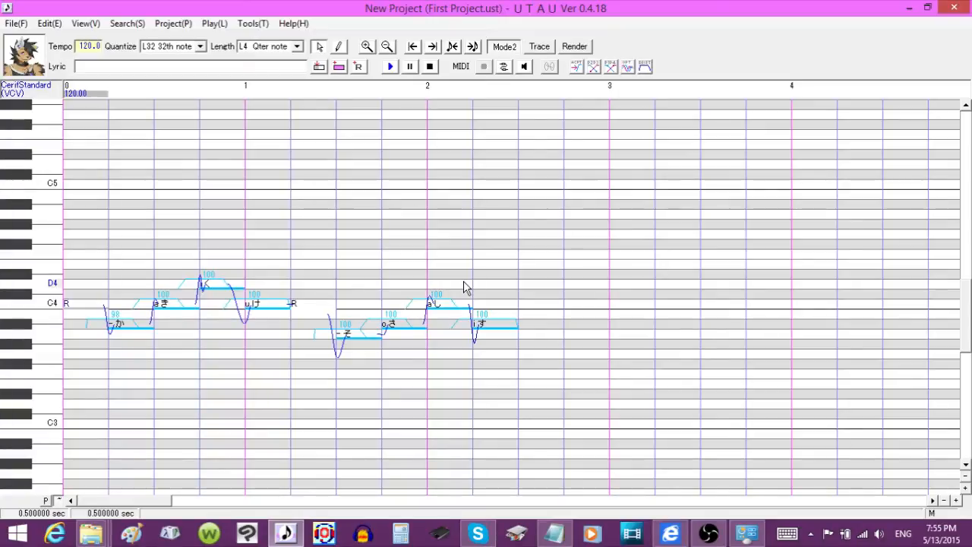
pyautogui.hotkey('ctrl', 'a')
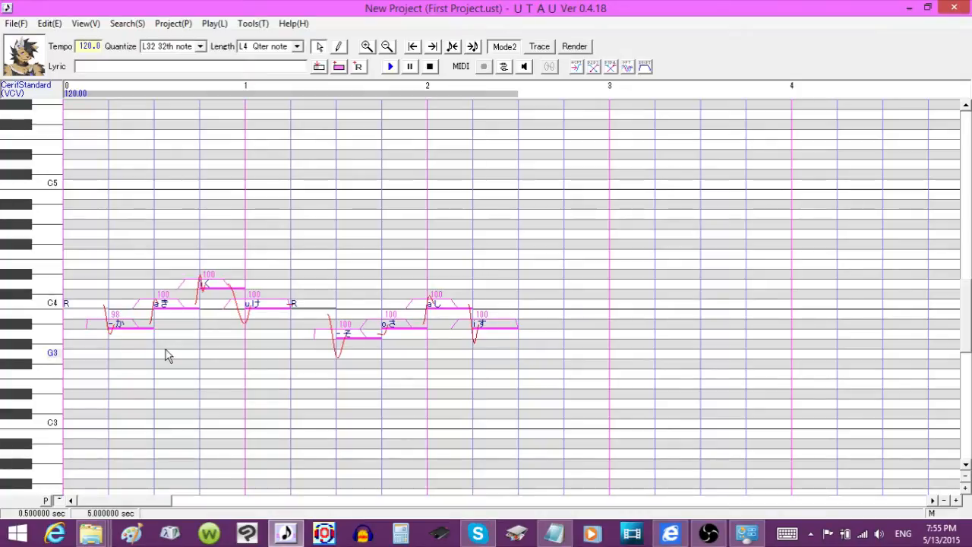
pyautogui.click(646, 68)
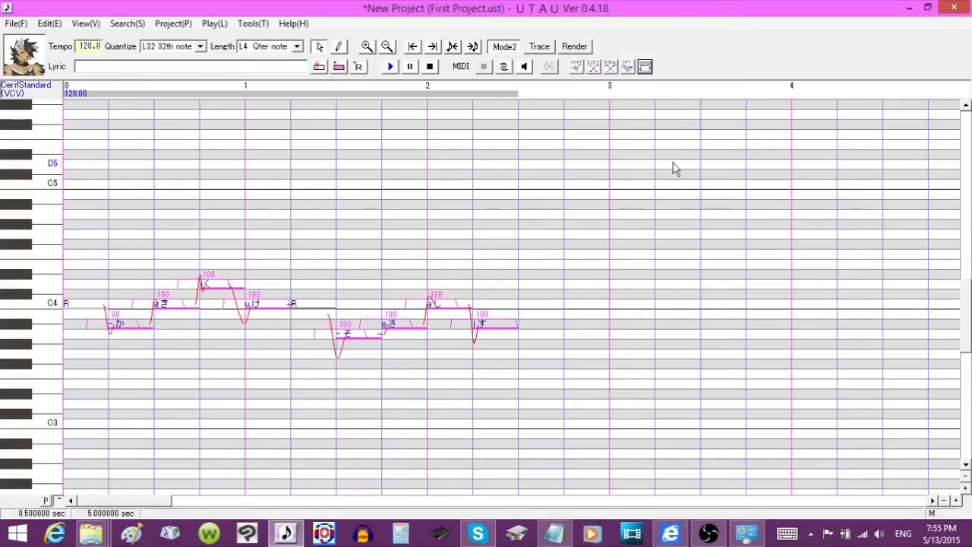
pyautogui.click(391, 68)
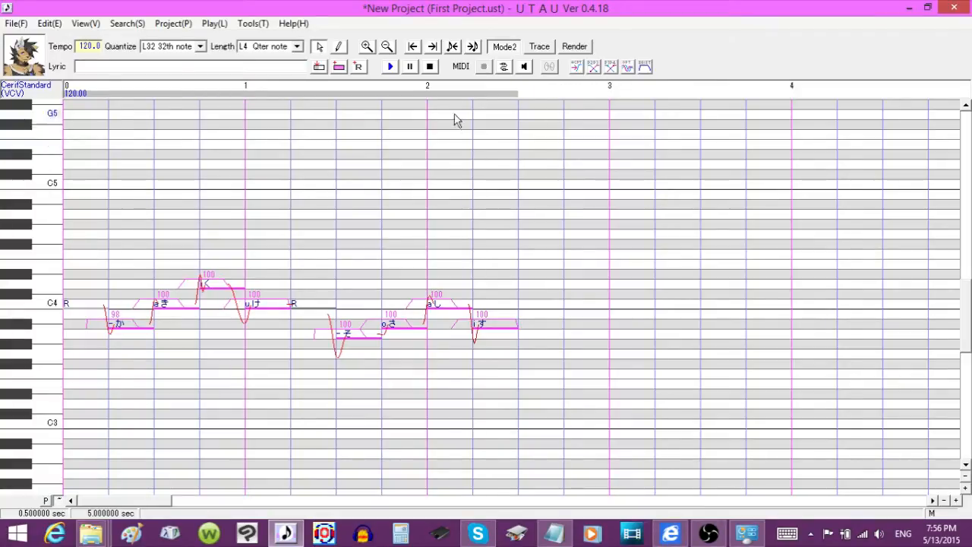
pyautogui.click(390, 67)
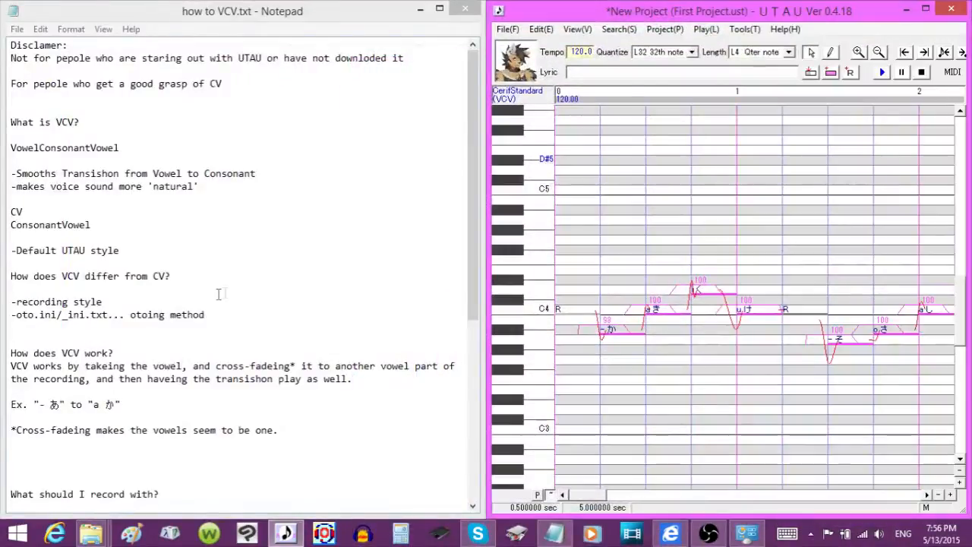
# - Read the notes on how VCV works, switch to the UTAU romaji VCV Edit-Me Oto page in the browser, and highlight its first aliases
pyautogui.scroll(-1, 200, 396)
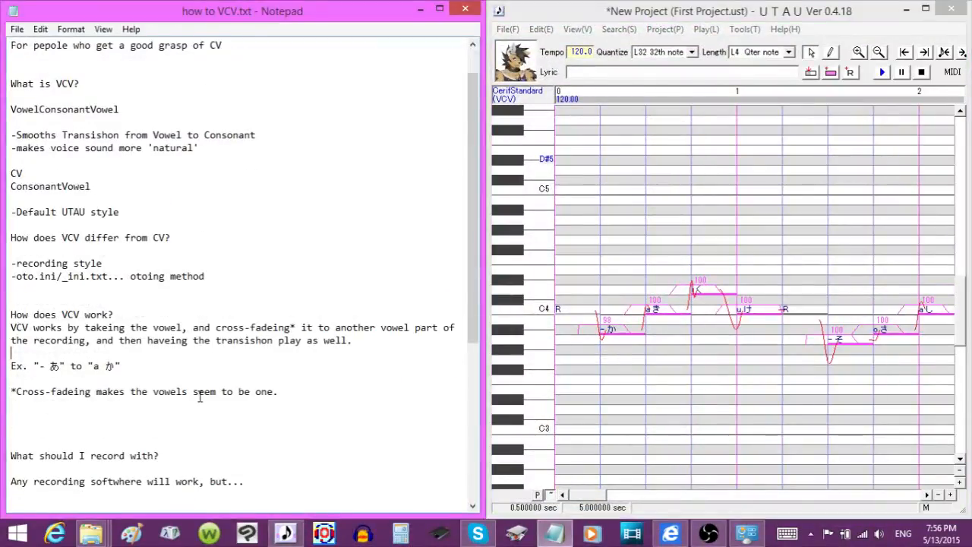
pyautogui.scroll(-2, 200, 396)
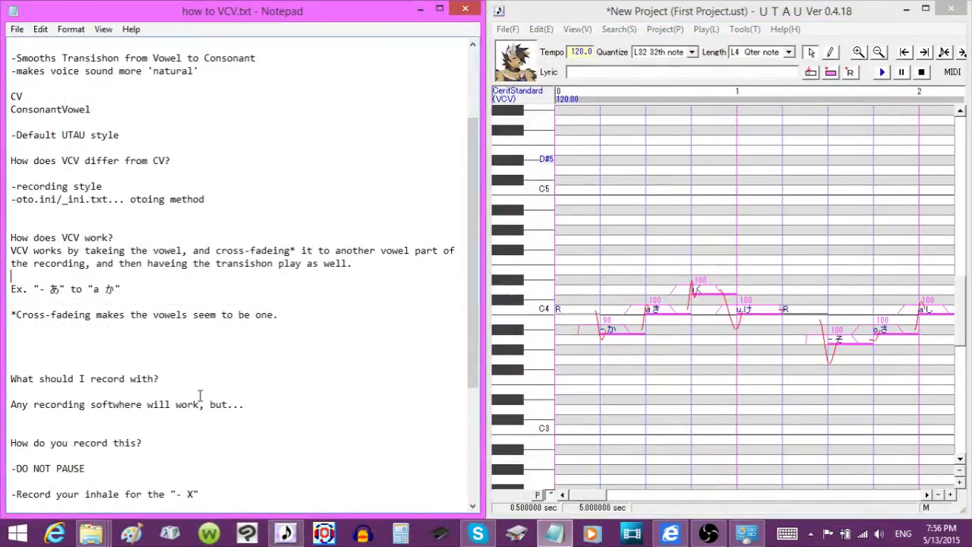
pyautogui.scroll(1, 200, 396)
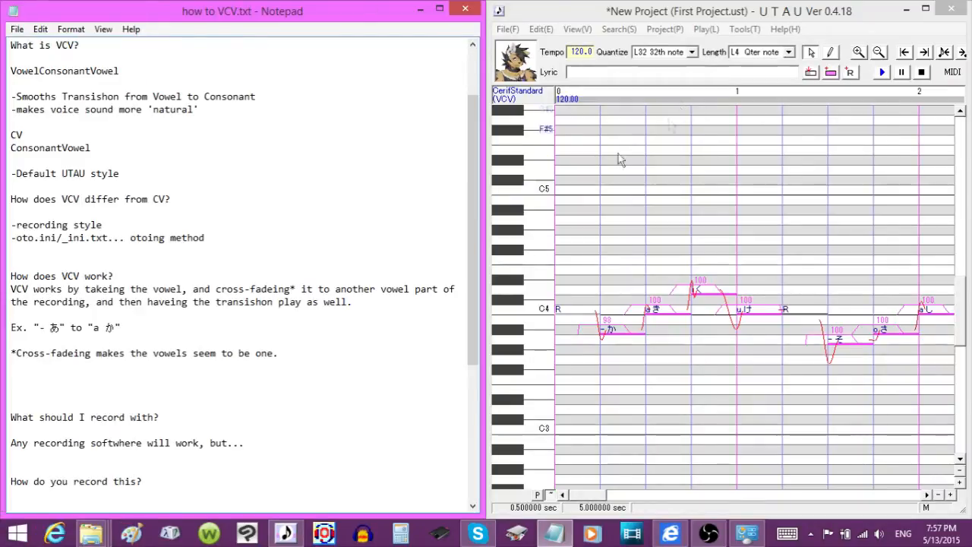
pyautogui.click(670, 534)
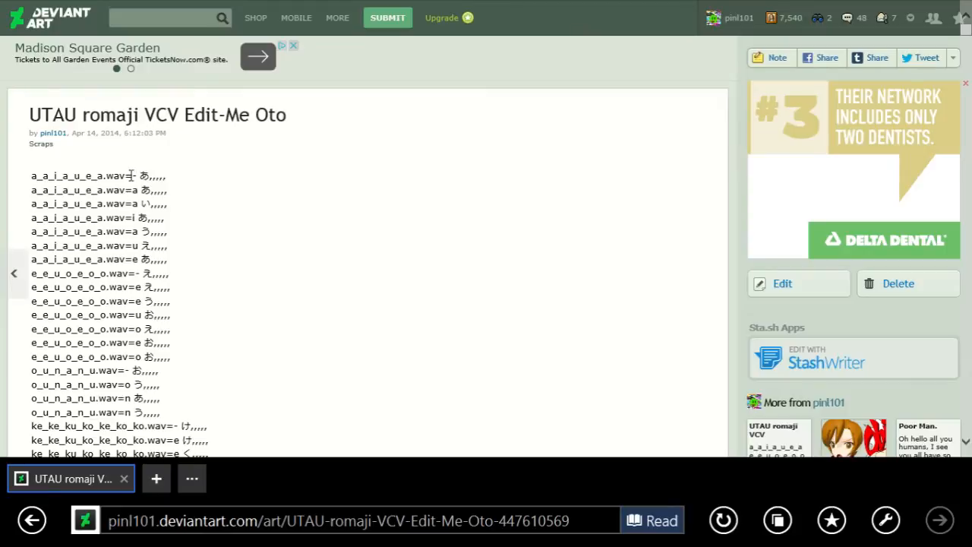
pyautogui.moveTo(131, 175); pyautogui.dragTo(143, 216)
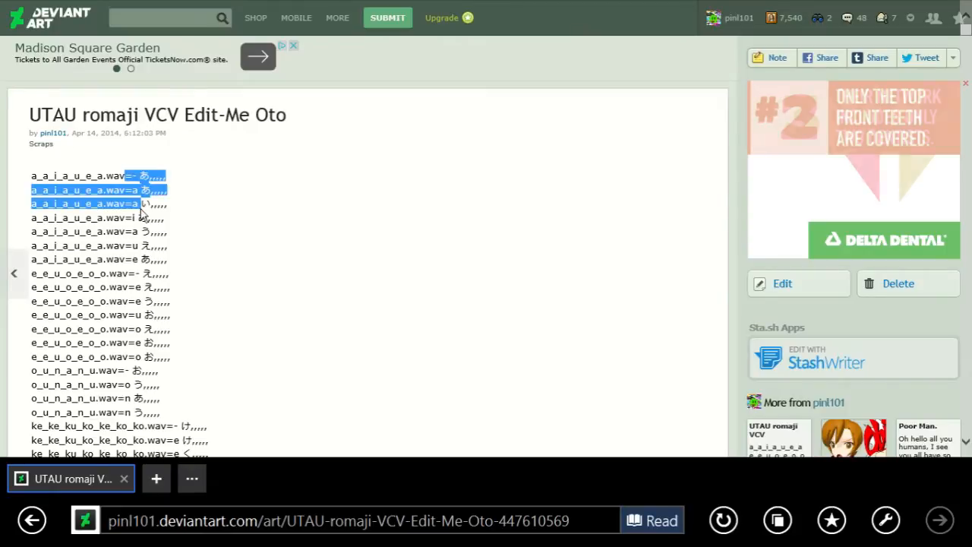
pyautogui.click(144, 213)
# - Write the VCV prefixes "- ,a ,i ,u ,e ,o ,n" in the DeviantArt search field without running a search
pyautogui.click(141, 22)
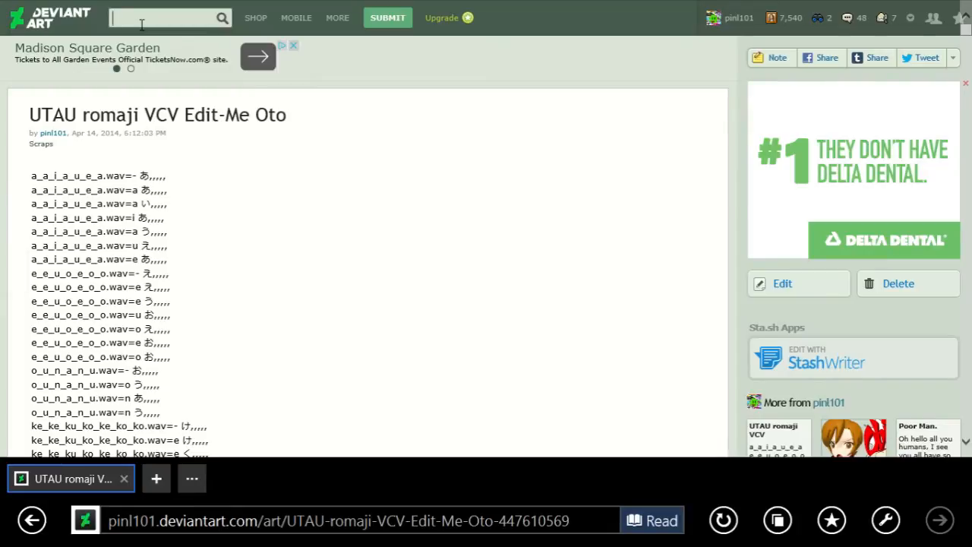
pyautogui.write('-')
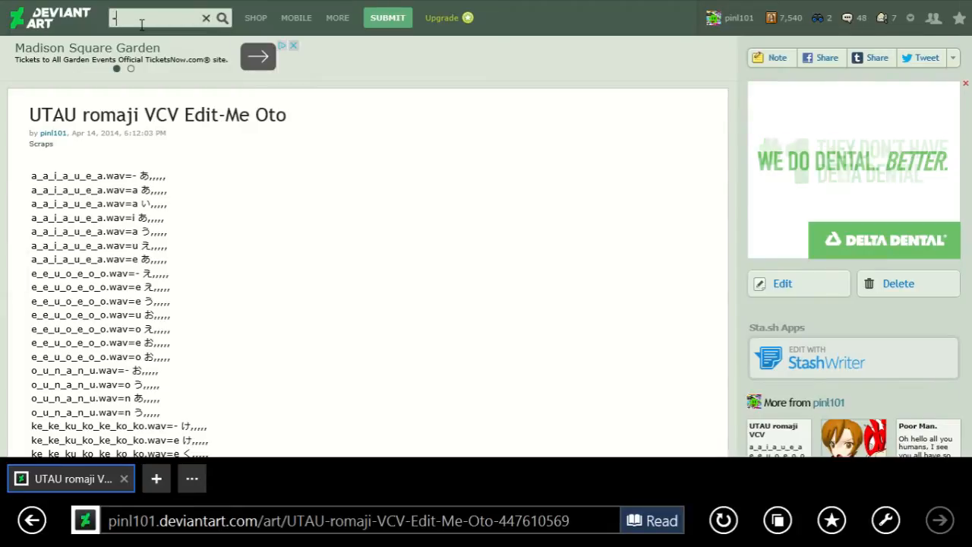
pyautogui.write(' , a,')
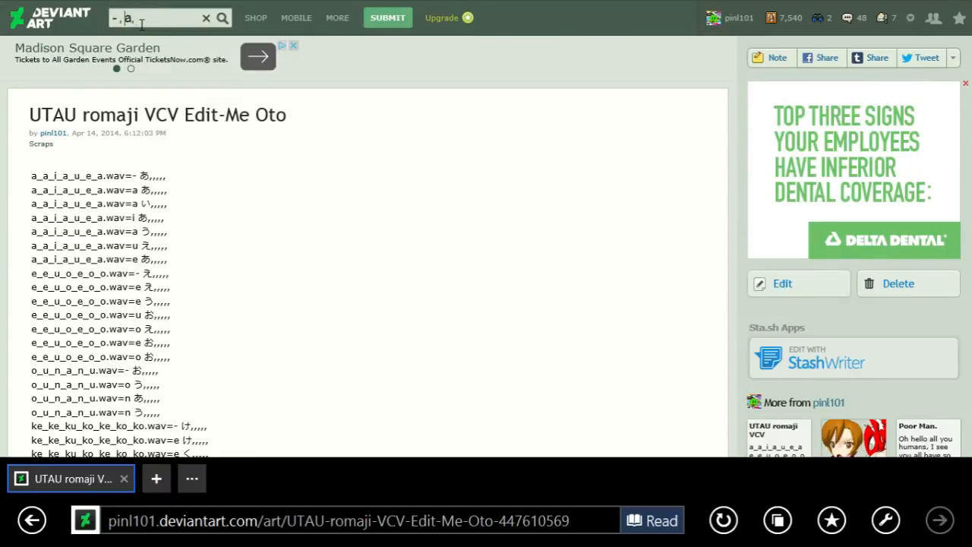
pyautogui.press('BackSpace')
pyautogui.press('Left')
pyautogui.press('Left')
pyautogui.press('Right')
pyautogui.press('Right')
pyautogui.press('Right')
pyautogui.write(',i')
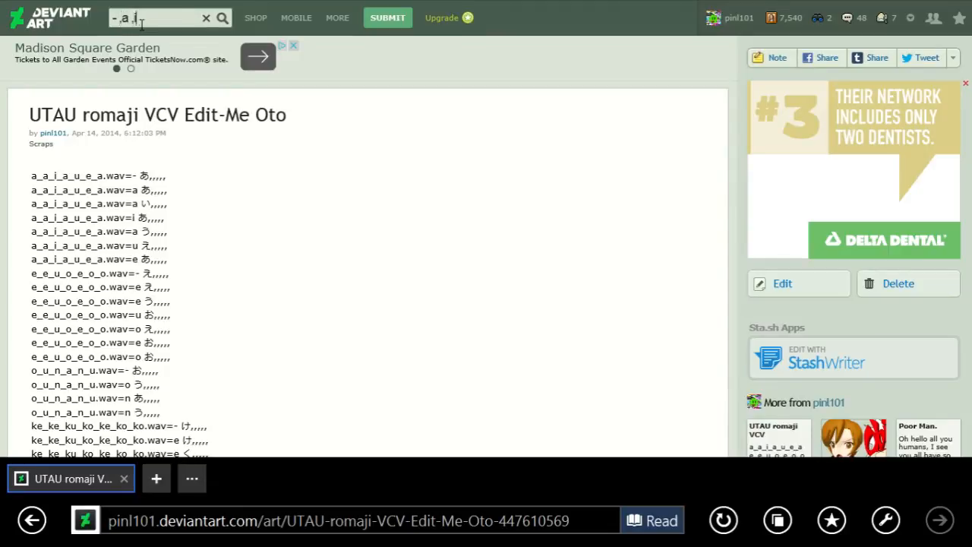
pyautogui.write(' ,')
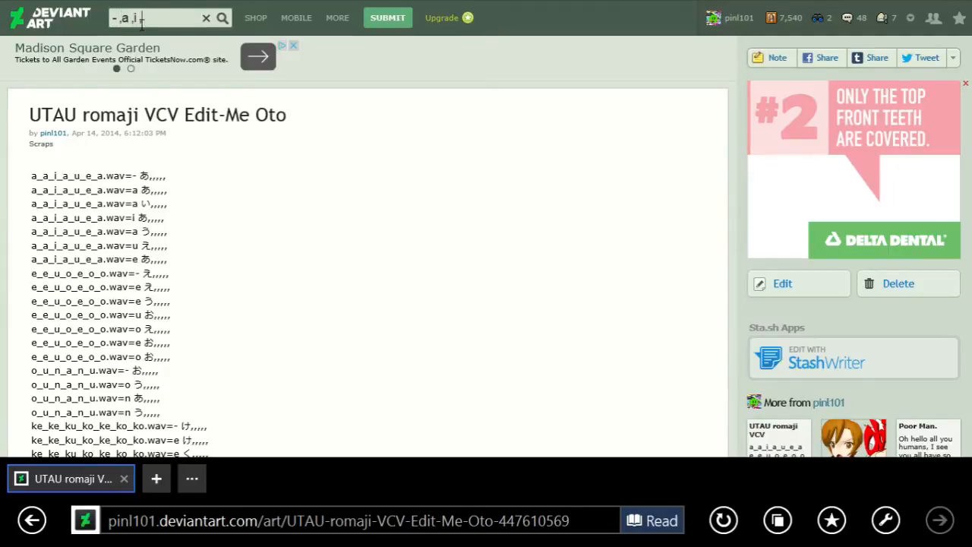
pyautogui.write('u ,e ,')
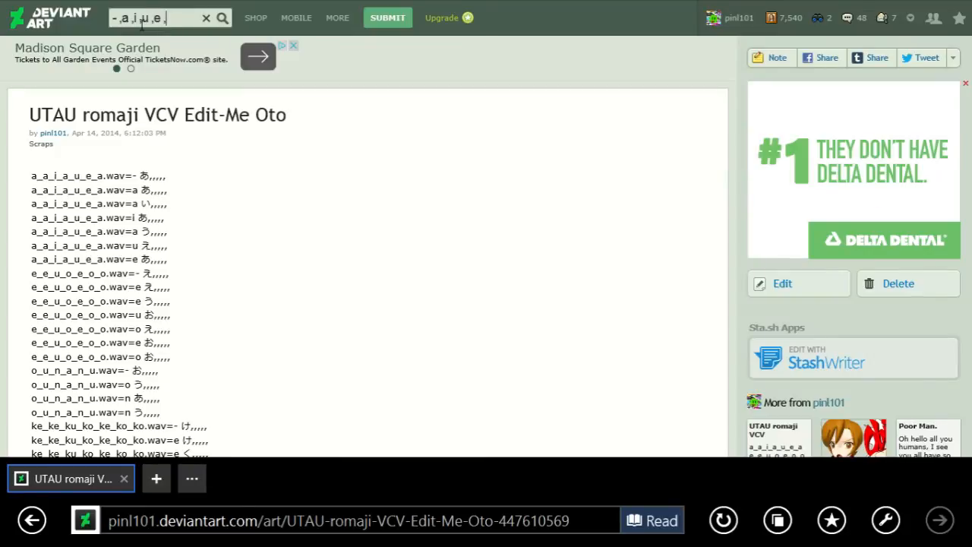
pyautogui.write('o')
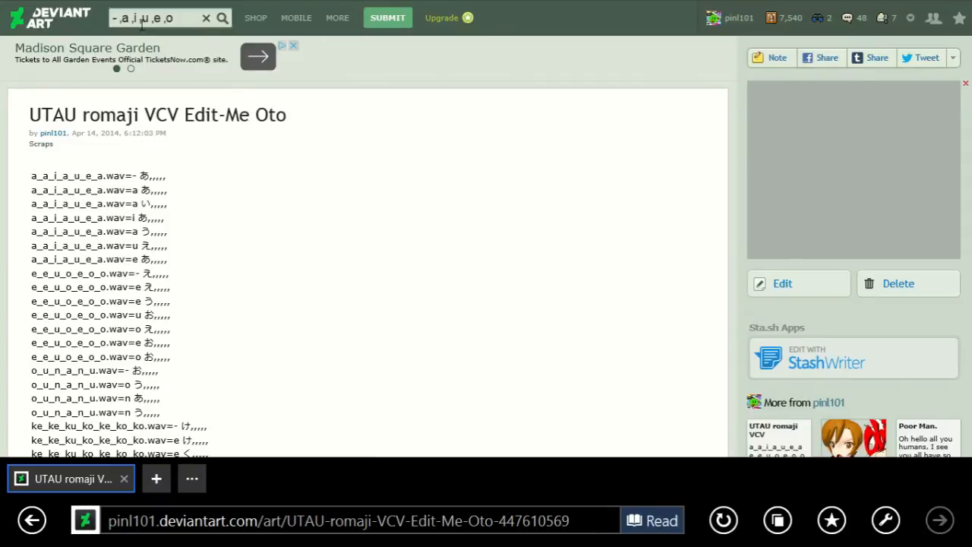
pyautogui.write(' ,n')
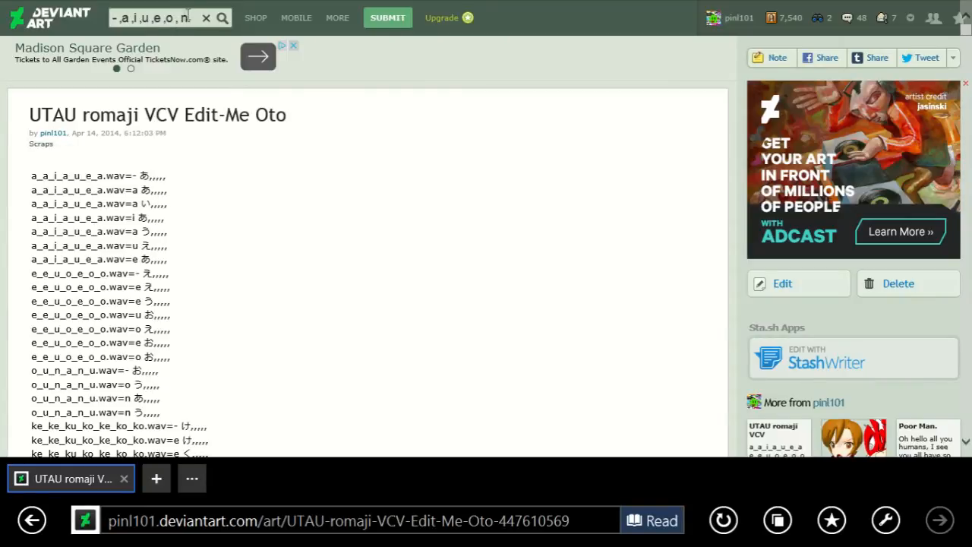
# - Highlight the written prefix list and the first a_a_i_a_u_e_a.wav entries of the oto
pyautogui.moveTo(190, 19); pyautogui.dragTo(114, 21)
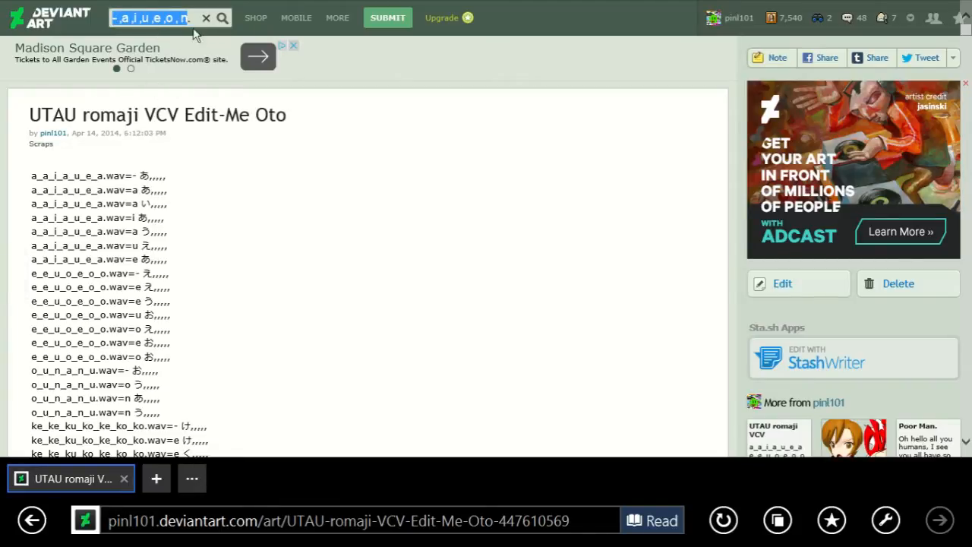
pyautogui.click(134, 189)
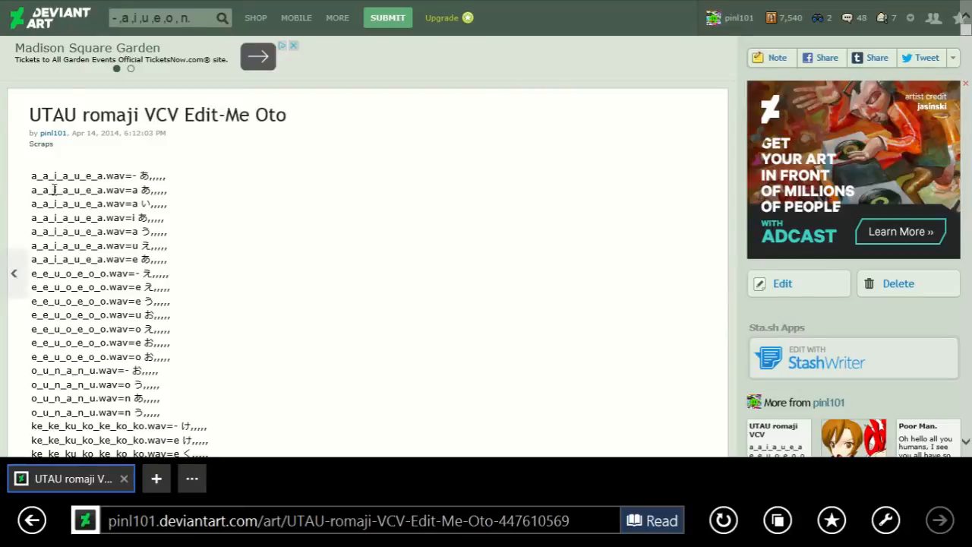
pyautogui.moveTo(32, 179); pyautogui.dragTo(98, 195)
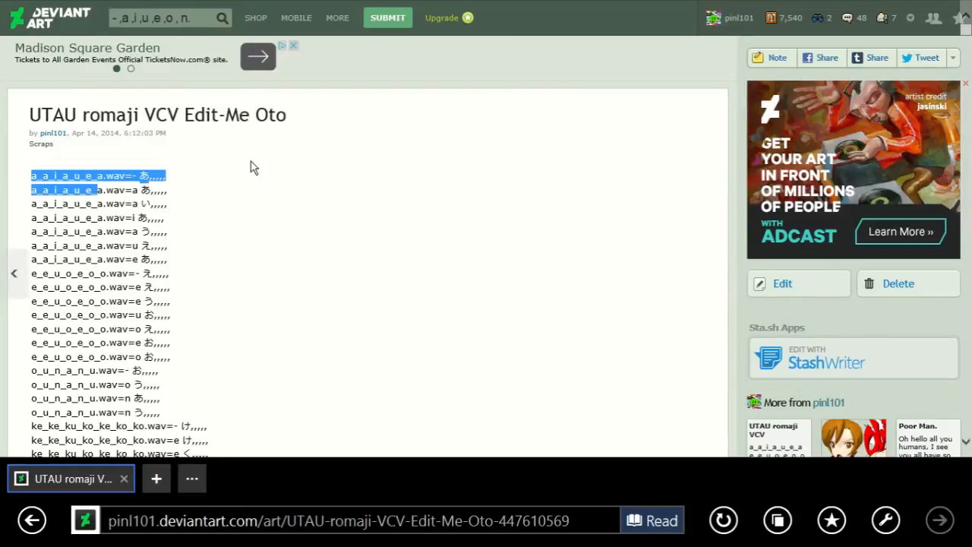
# - Open the Reclist link from the oto page's description in a new tab and switch to that tab
pyautogui.scroll(-15, 253, 168)
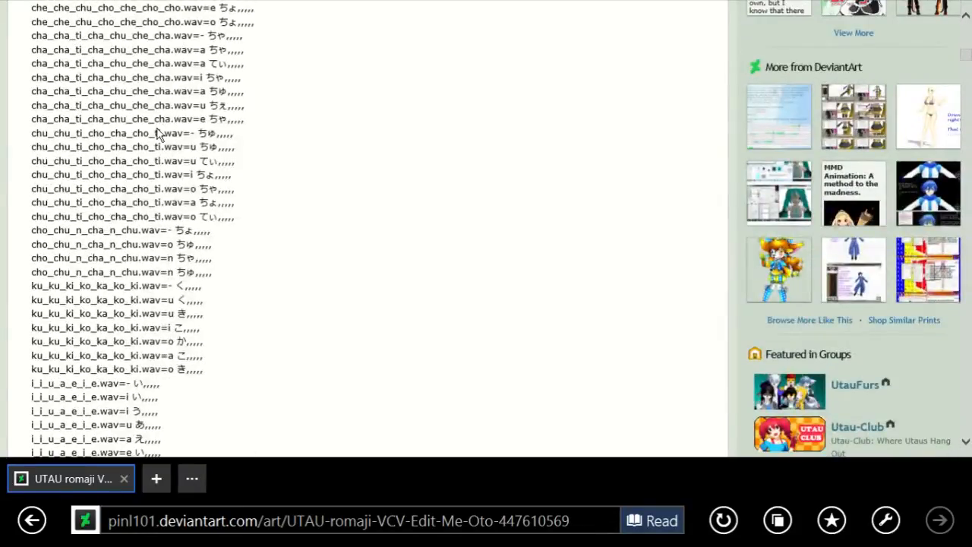
pyautogui.scroll(-15, 158, 133)
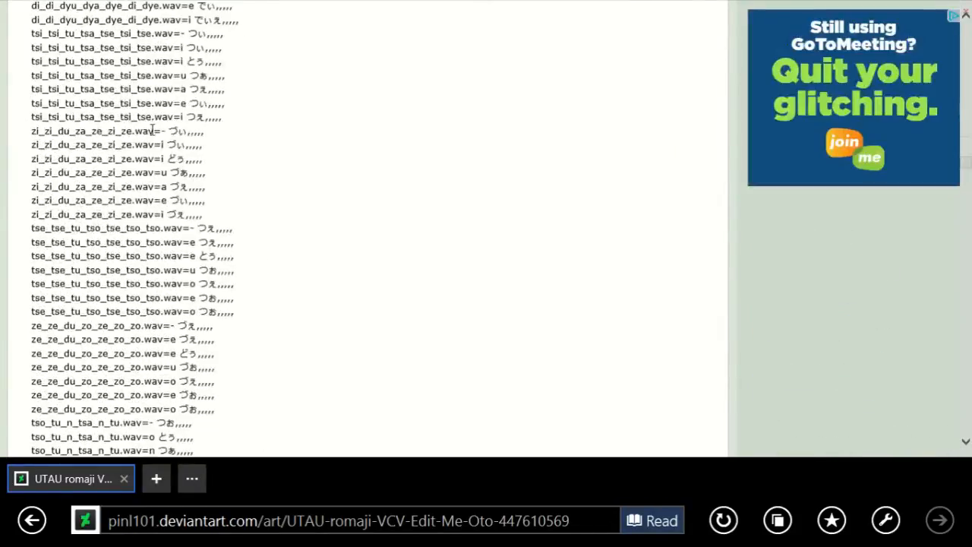
pyautogui.scroll(-15, 152, 130)
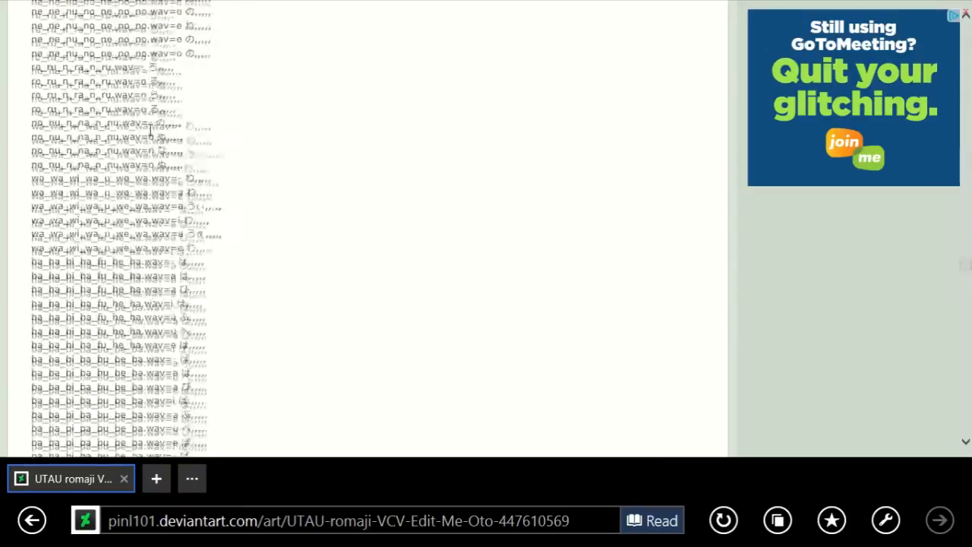
pyautogui.scroll(-15, 150, 131)
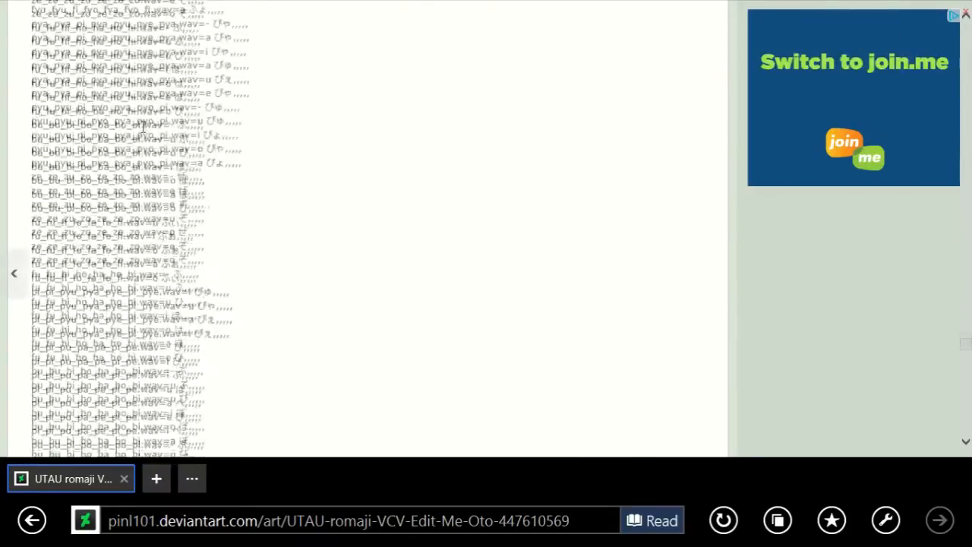
pyautogui.scroll(-15, 142, 127)
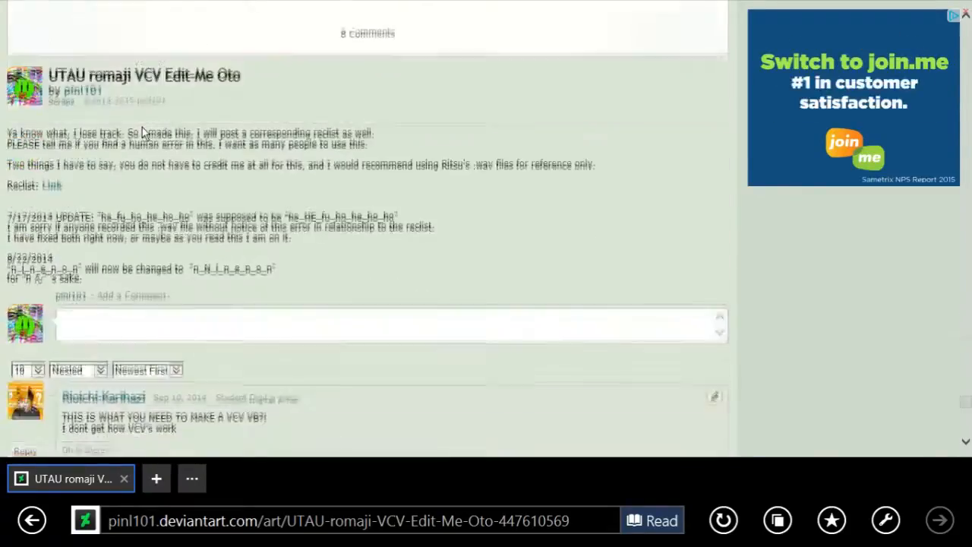
pyautogui.scroll(2, 148, 227)
pyautogui.rightClick(51, 337)
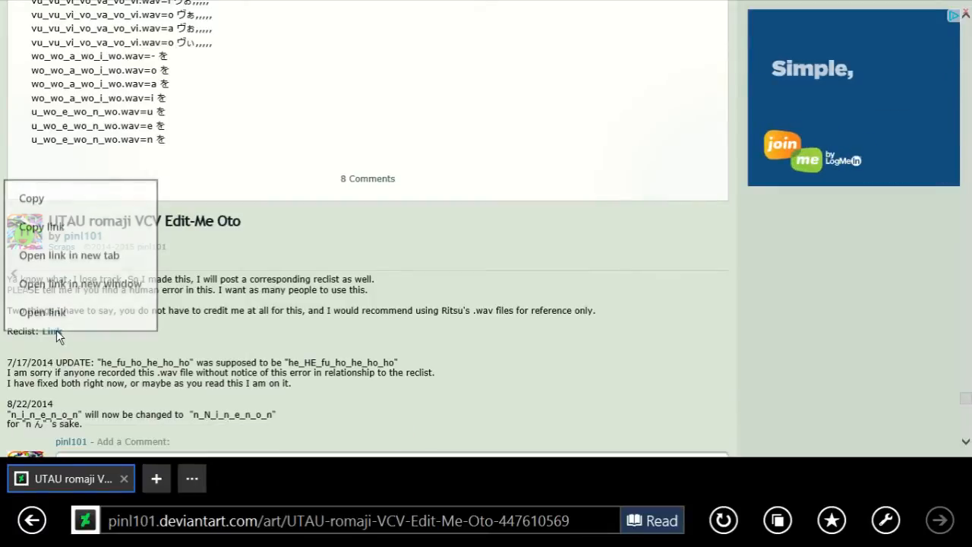
pyautogui.click(95, 254)
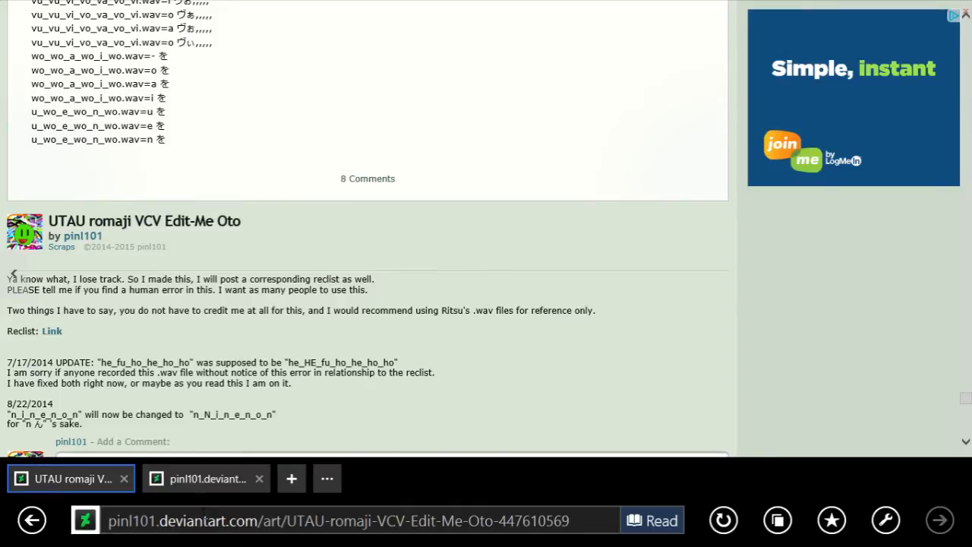
pyautogui.click(215, 487)
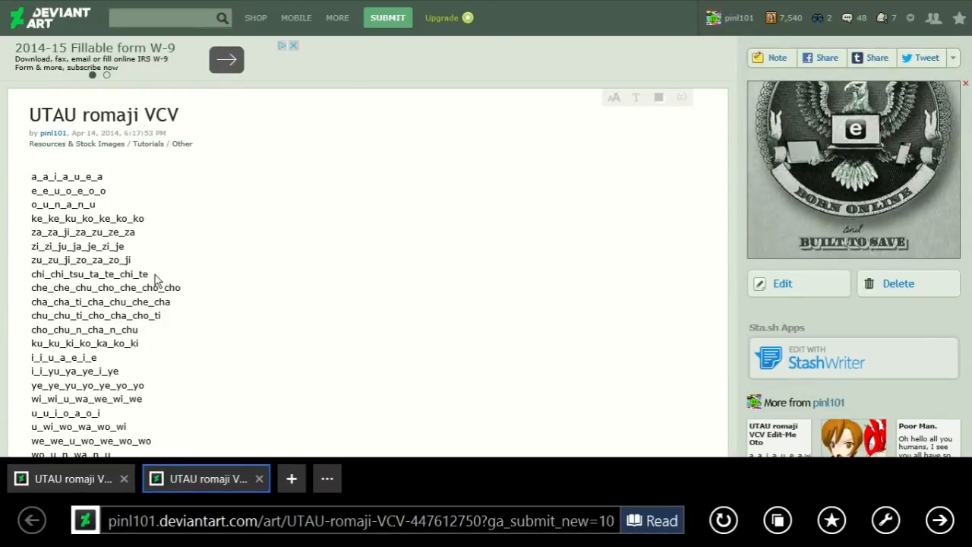
# - Examine the UTAU romaji VCV recording list from its first a_a_i_a_u_e_a line down to its end
pyautogui.moveTo(32, 175); pyautogui.dragTo(37, 179)
pyautogui.click(32, 185)
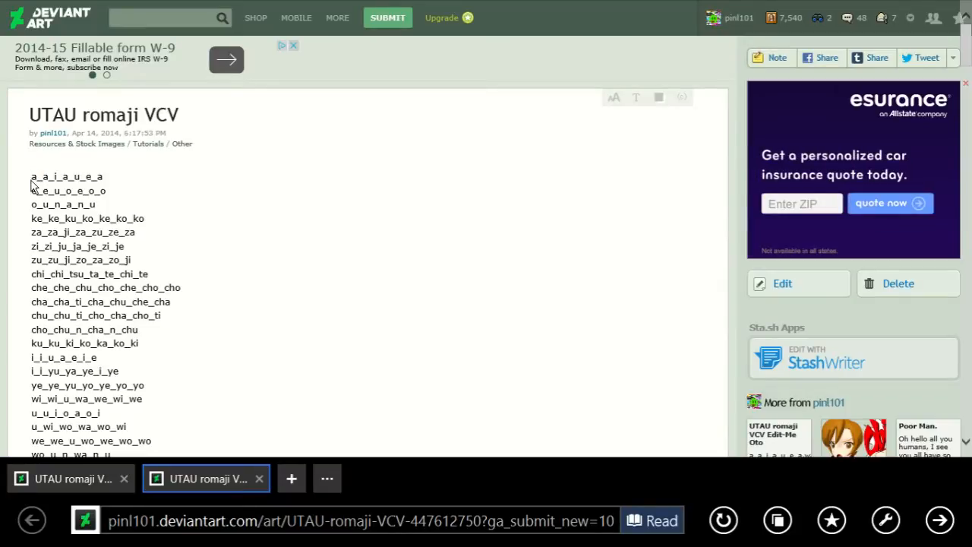
pyautogui.moveTo(32, 230); pyautogui.dragTo(42, 235)
pyautogui.scroll(-8, 46, 235)
pyautogui.scroll(-3, 73, 220)
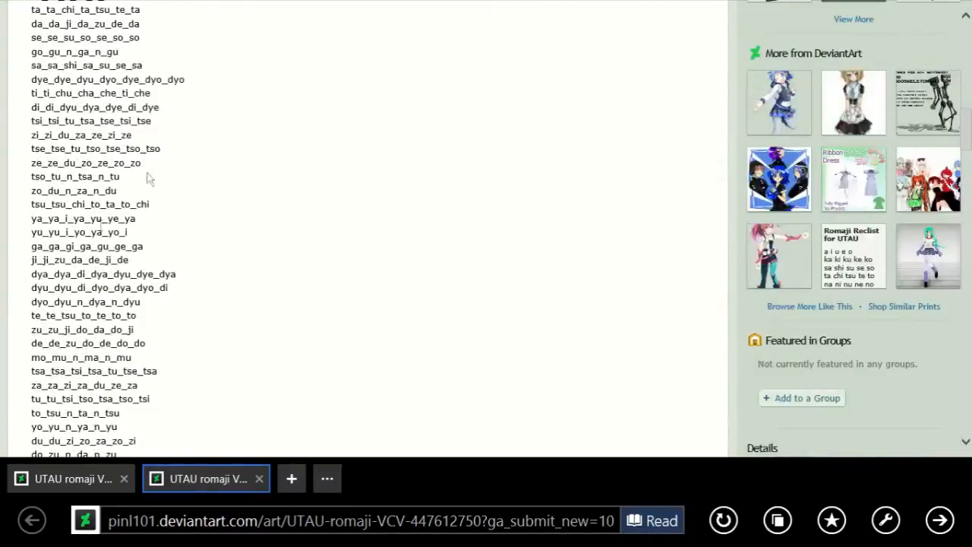
pyautogui.scroll(-3, 265, 215)
pyautogui.scroll(-10, 266, 217)
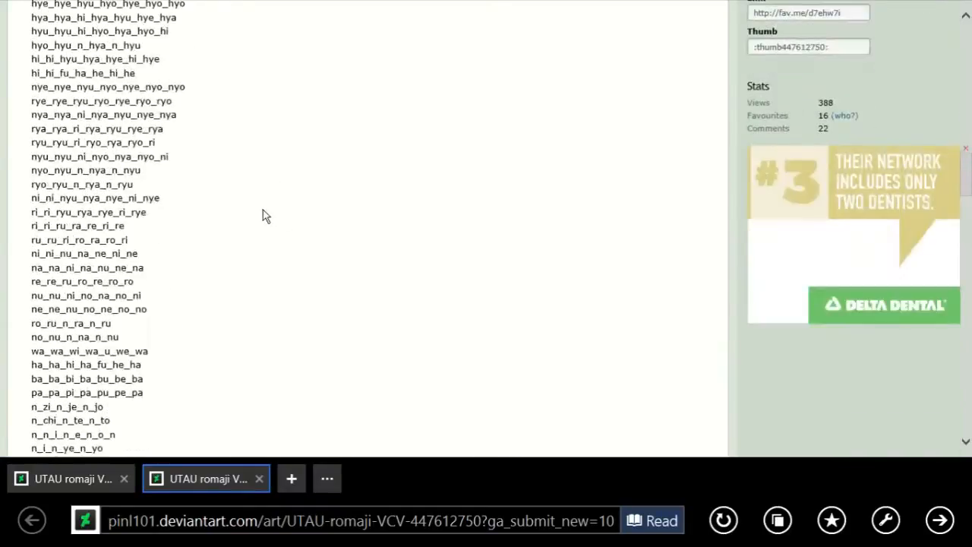
pyautogui.scroll(-3, 263, 210)
pyautogui.scroll(2, 244, 214)
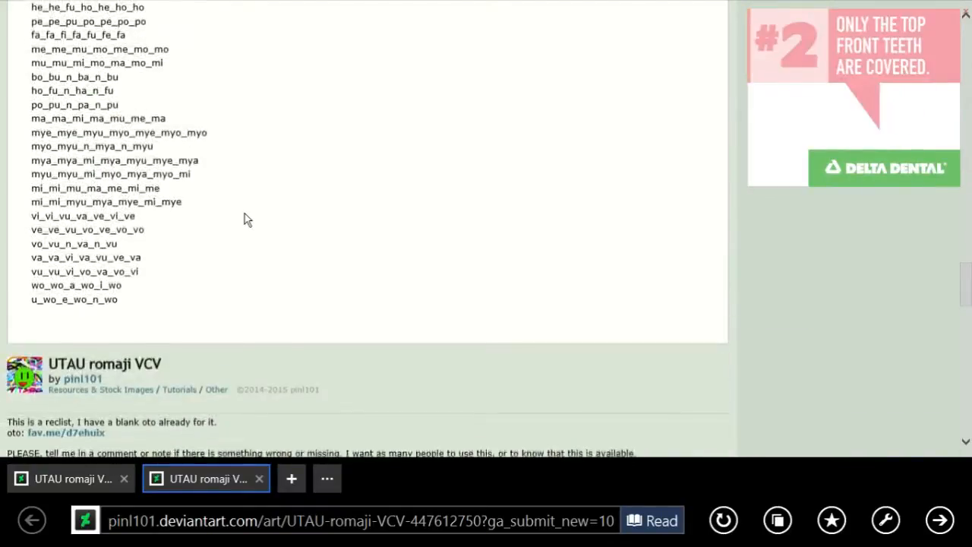
# - Highlight the closing lines of the recording list, and view the oto link in its description and the matching oto page
pyautogui.moveTo(119, 437); pyautogui.dragTo(73, 335)
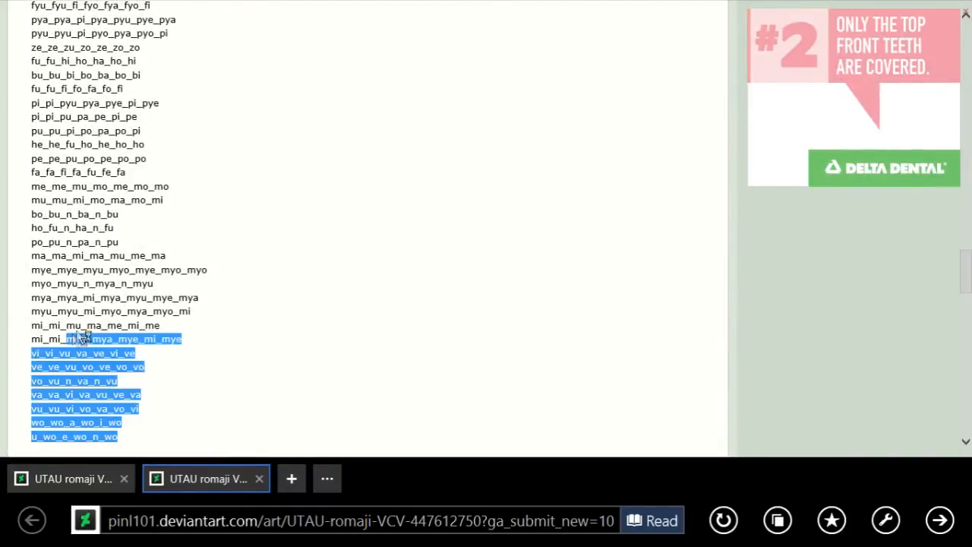
pyautogui.click(415, 306)
pyautogui.scroll(-2, 388, 288)
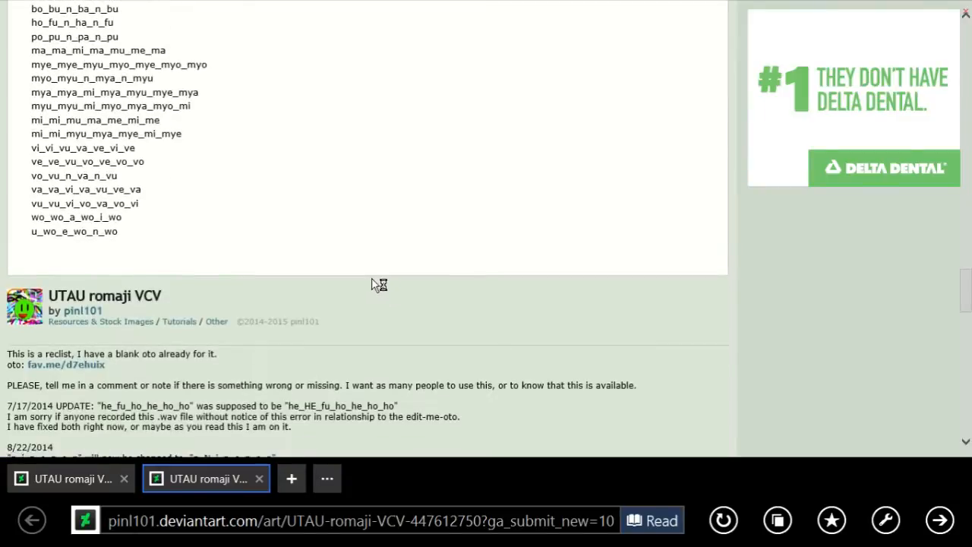
pyautogui.click(81, 372)
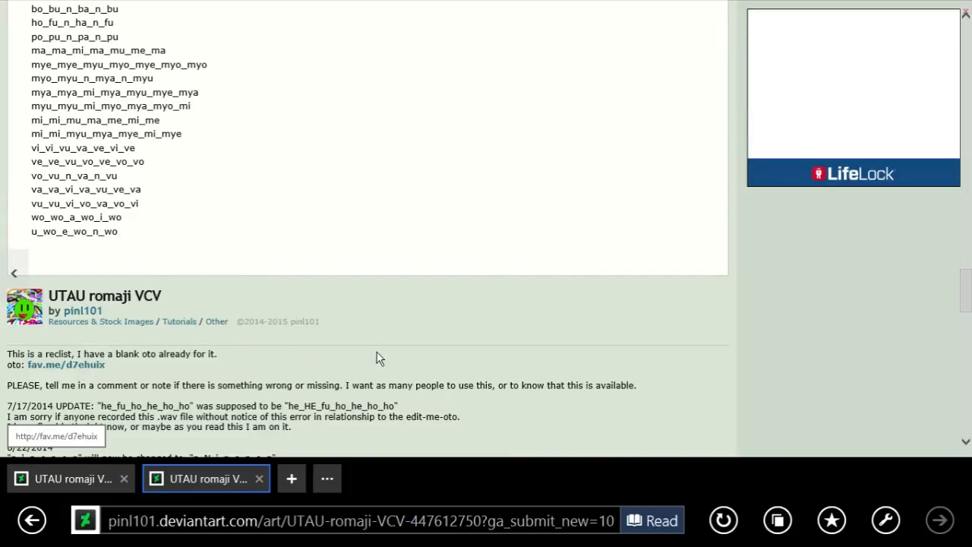
pyautogui.click(75, 478)
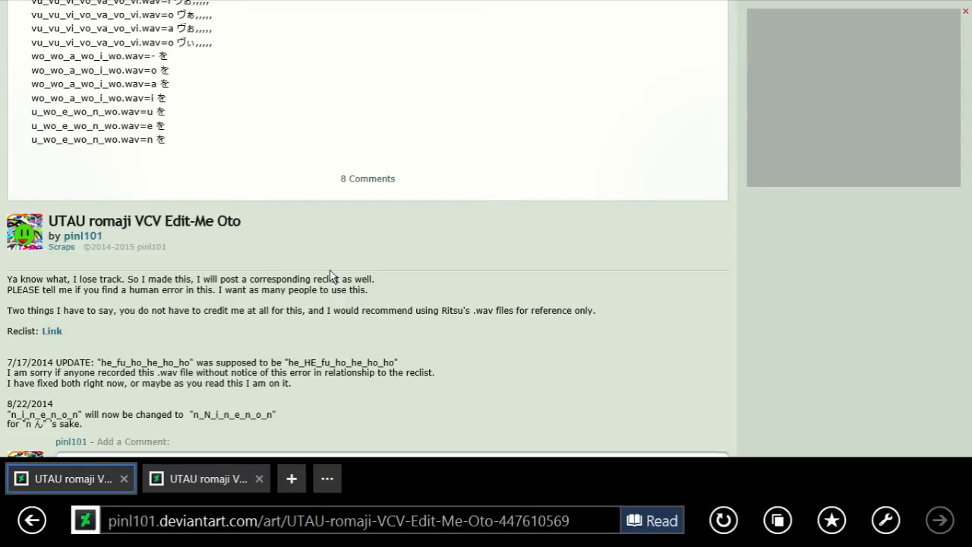
pyautogui.hotkey('ctrl', 'Tab')
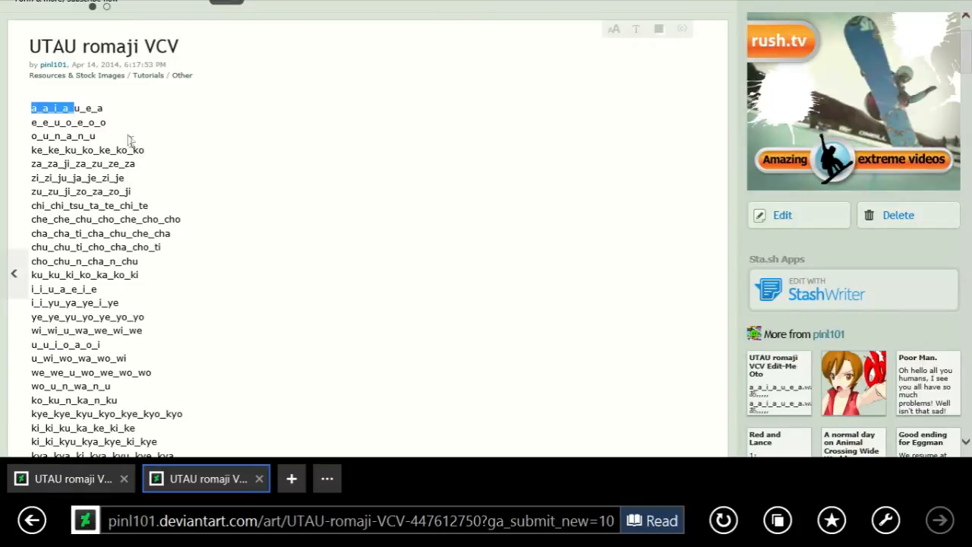
# - Highlight the a_a_i_a_u_e_a line, its individual syllables and the first five lines of the recording list
pyautogui.click(65, 134)
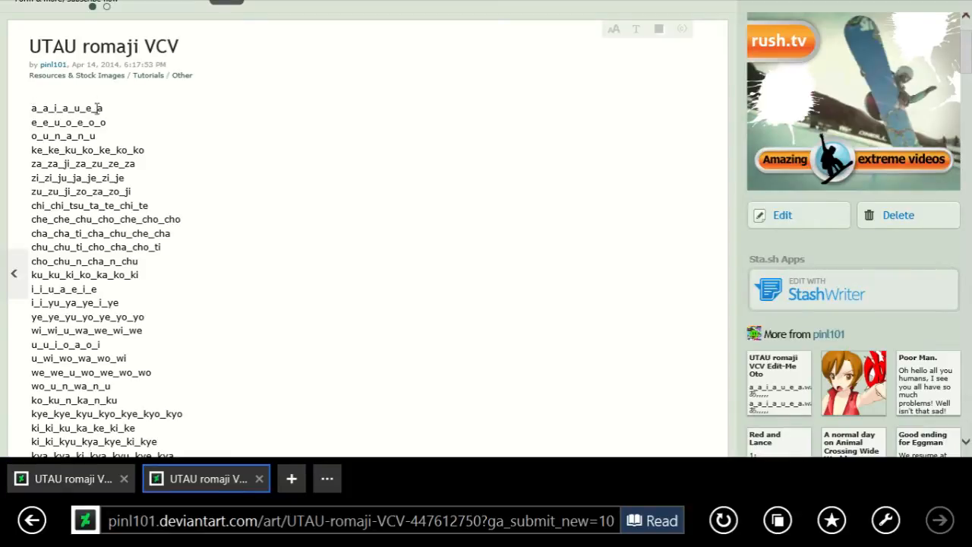
pyautogui.moveTo(104, 109); pyautogui.dragTo(31, 113)
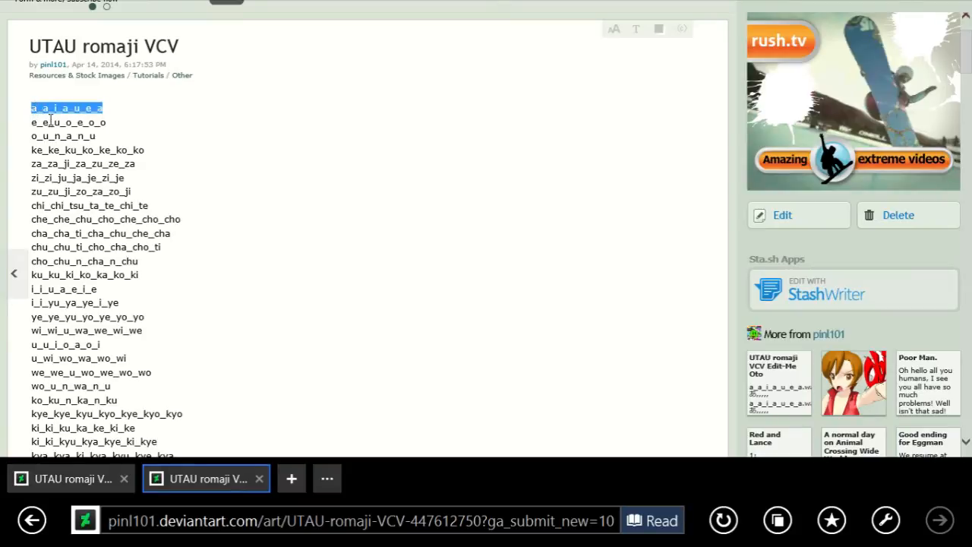
pyautogui.click(34, 111)
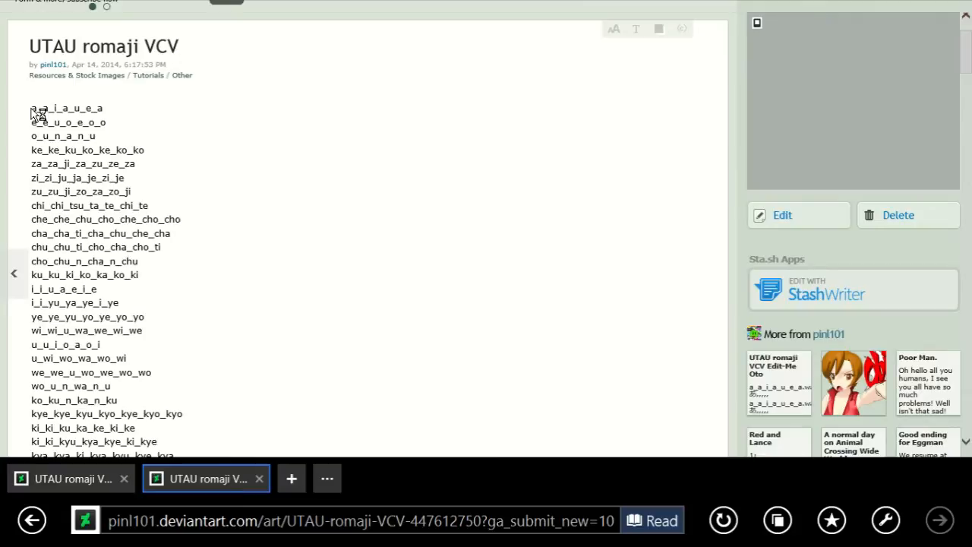
pyautogui.moveTo(38, 110); pyautogui.dragTo(31, 112)
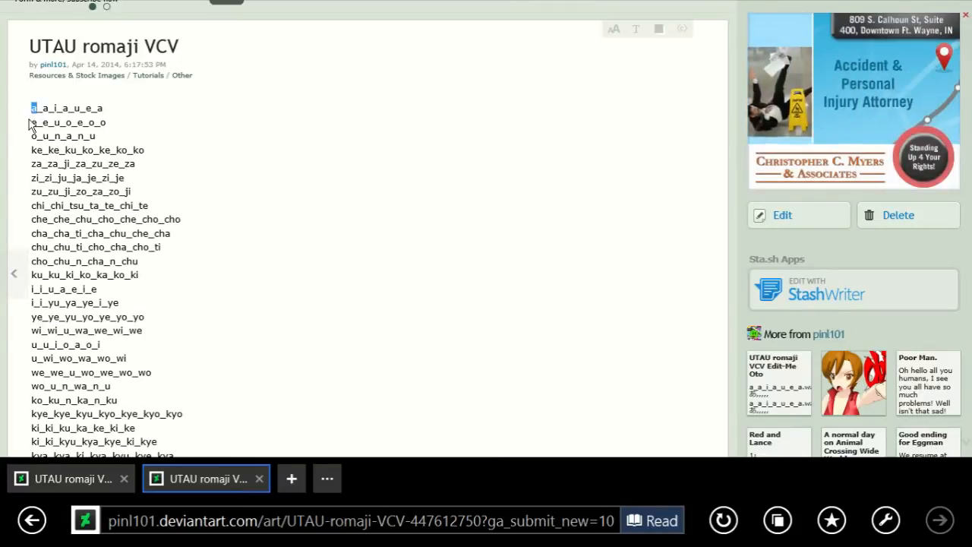
pyautogui.moveTo(48, 107); pyautogui.dragTo(157, 173)
pyautogui.click(37, 120)
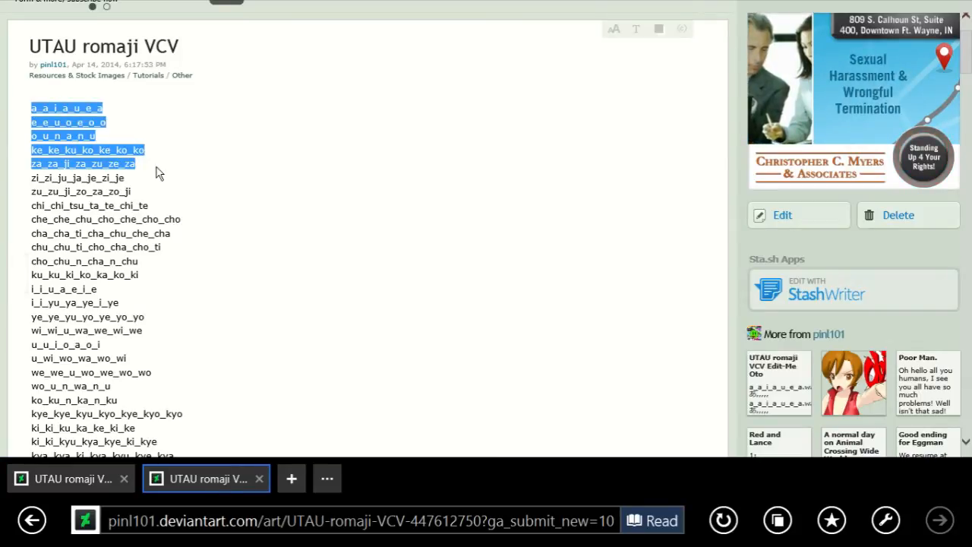
pyautogui.click(147, 151)
pyautogui.moveTo(91, 109); pyautogui.dragTo(68, 111)
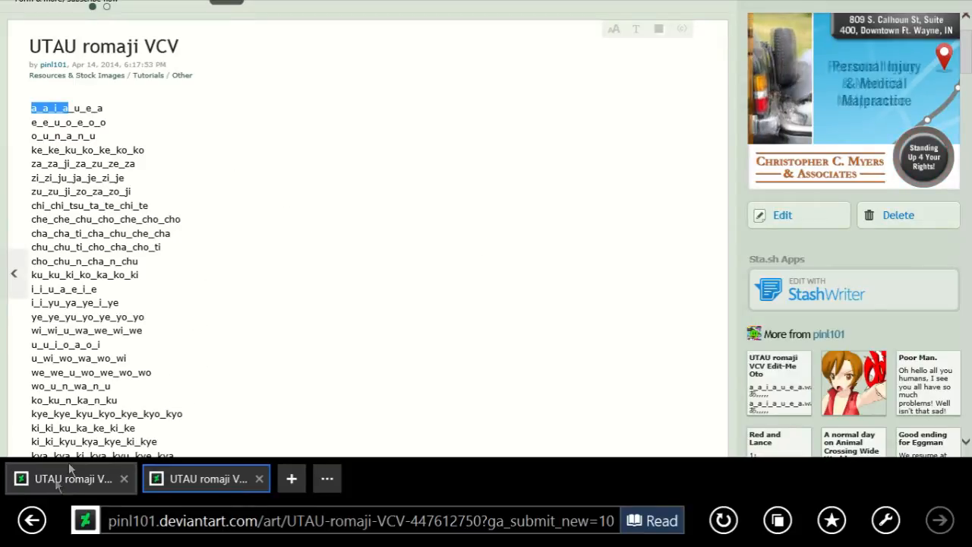
# - Return to the Edit-Me Oto page and highlight the "=- ひ" alias of the hi_hi_fu_ha_he_hi_he.wav entry
pyautogui.click(51, 483)
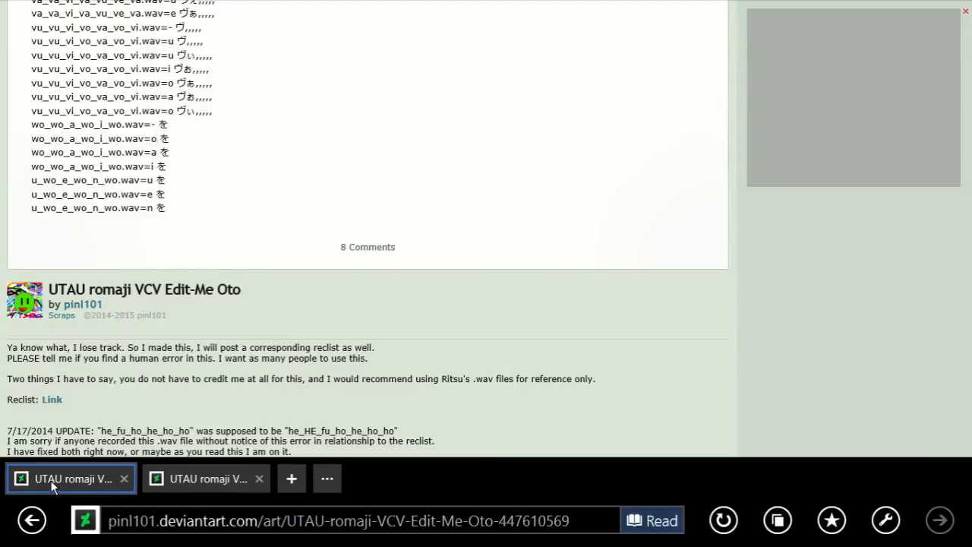
pyautogui.scroll(4, 240, 162)
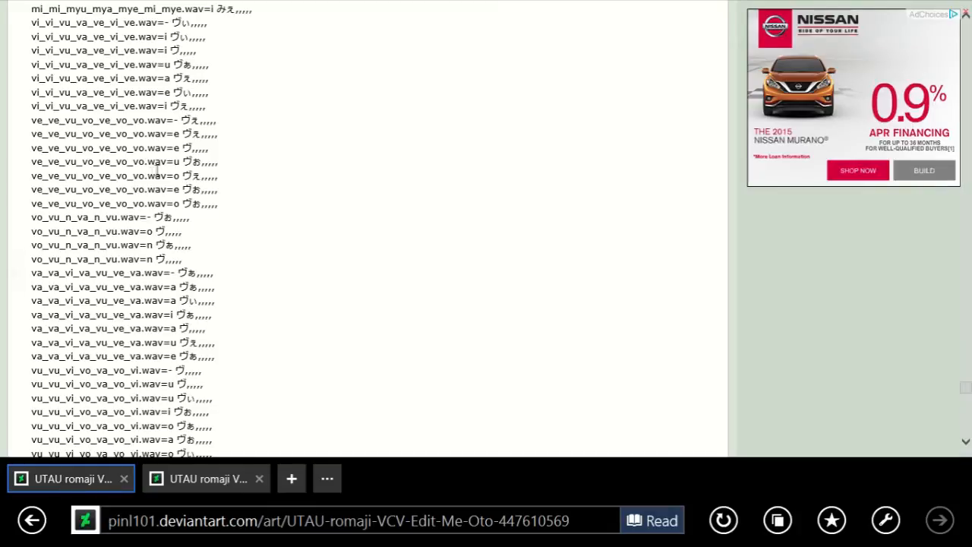
pyautogui.scroll(8, 235, 210)
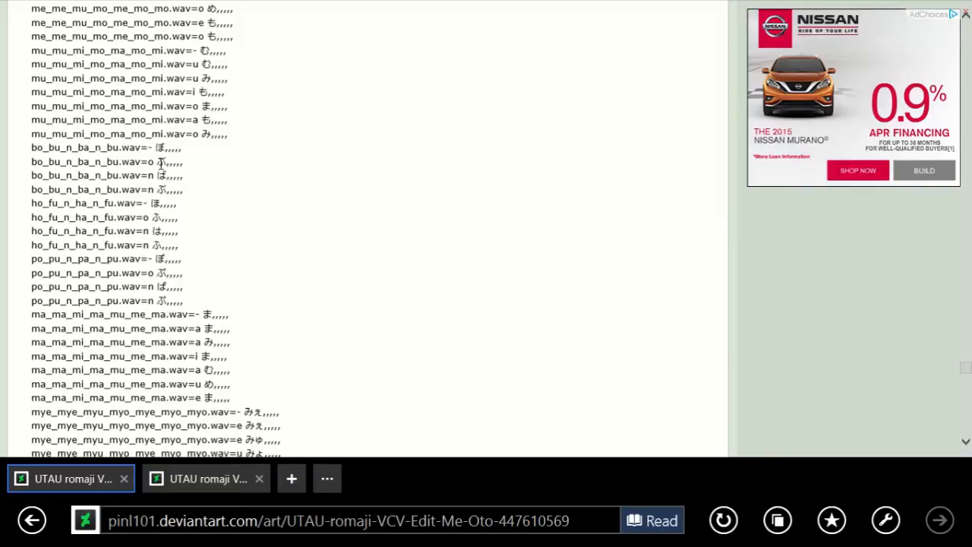
pyautogui.scroll(5, 161, 164)
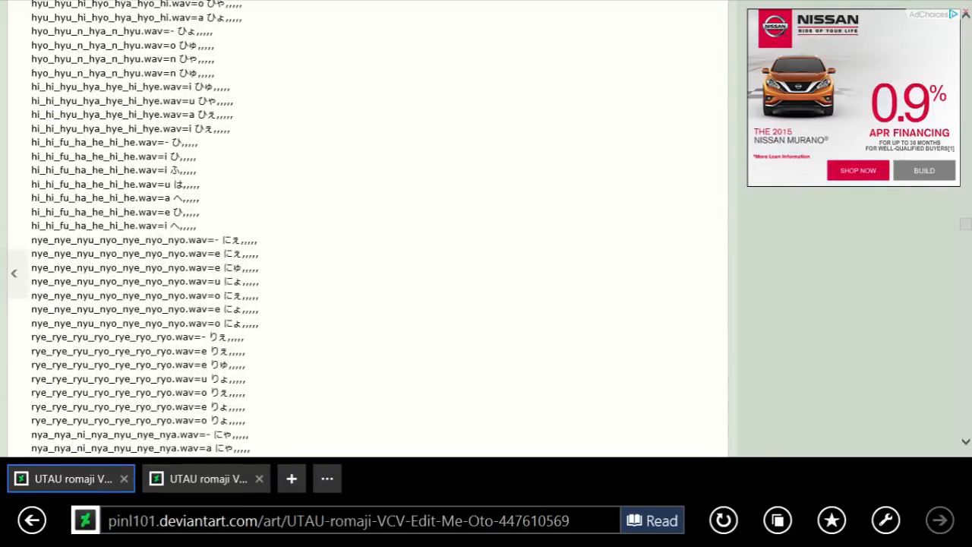
pyautogui.click(38, 23)
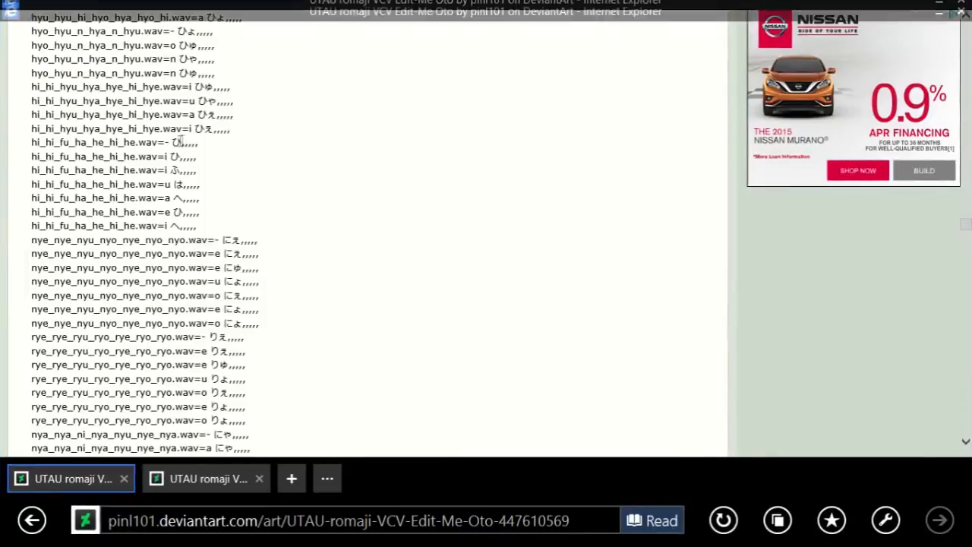
pyautogui.moveTo(182, 143); pyautogui.dragTo(171, 148)
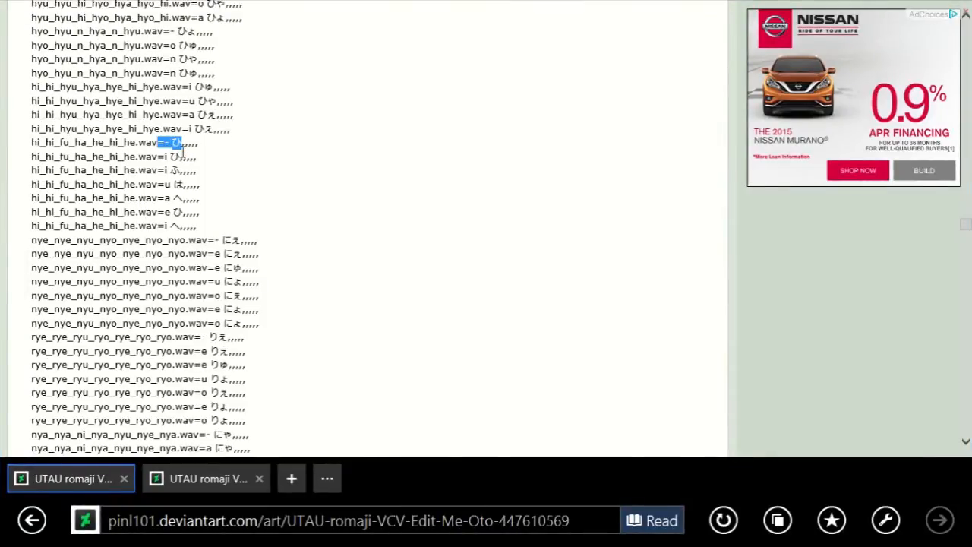
pyautogui.scroll(5, 181, 158)
# - Switch to the how to VCV.txt notes in Notepad and read from the cross-fading note to the recording questions
pyautogui.click(23, 14)
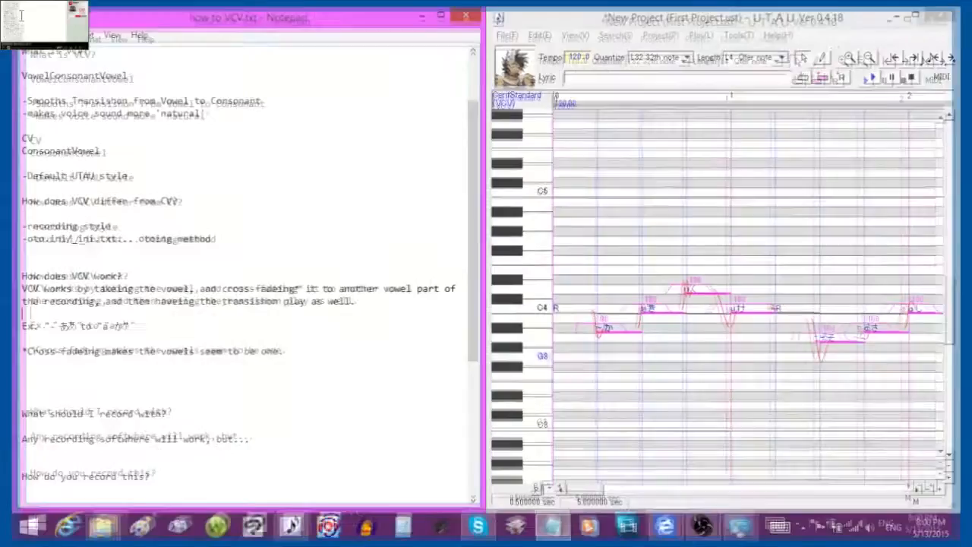
pyautogui.click(294, 353)
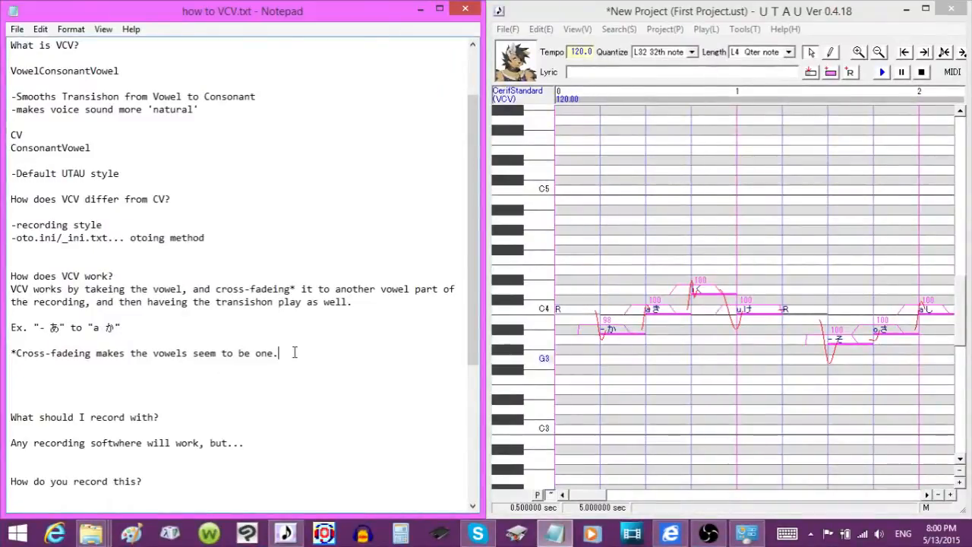
pyautogui.scroll(-2, 294, 353)
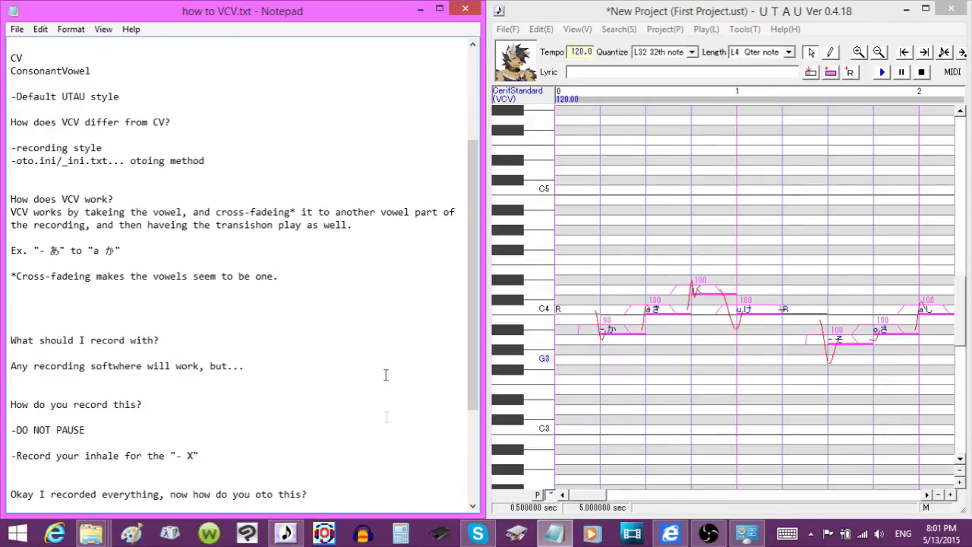
# - Switch to OREMO, set its save folder to VCV TUTORIAL/Pinl101-Feather and load the recording list romaji ritsu reclist.txt
pyautogui.click(323, 534)
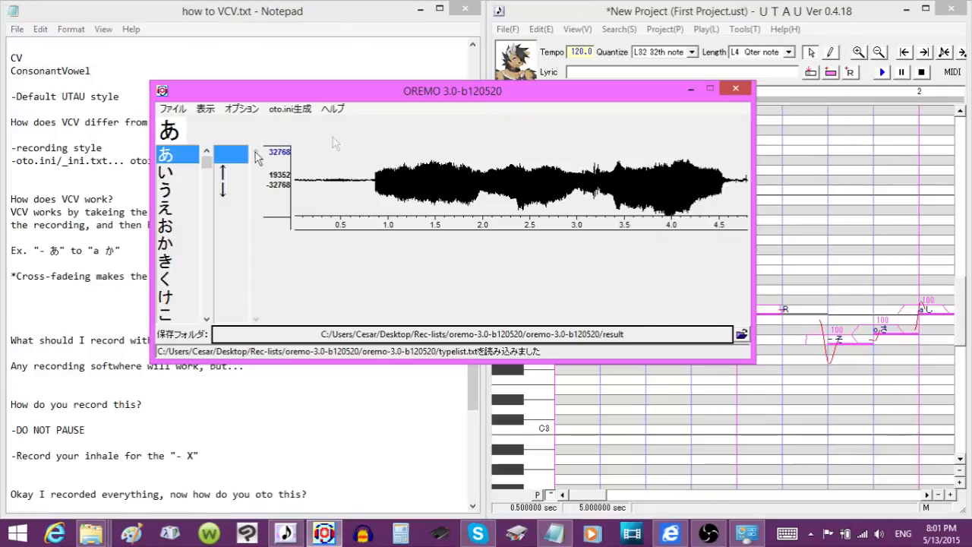
pyautogui.click(221, 174)
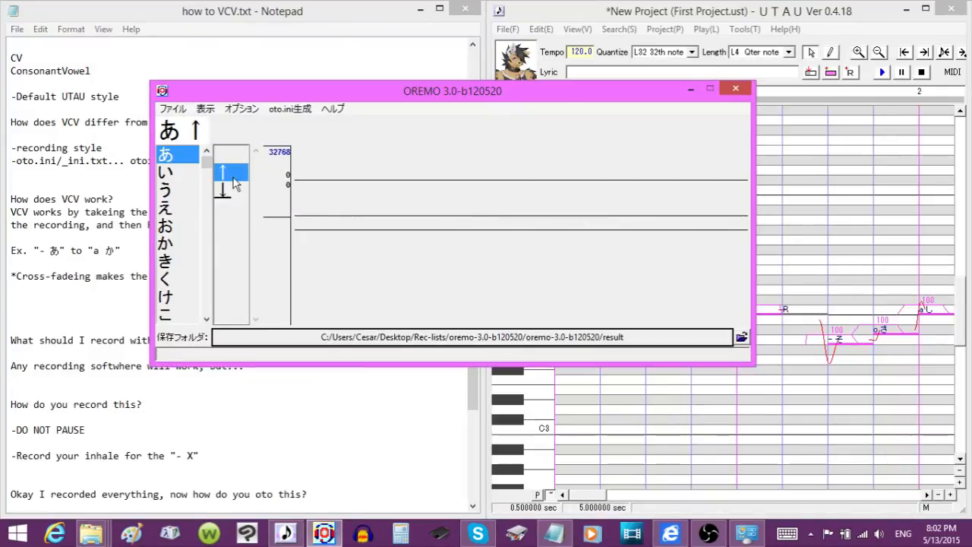
pyautogui.click(337, 336)
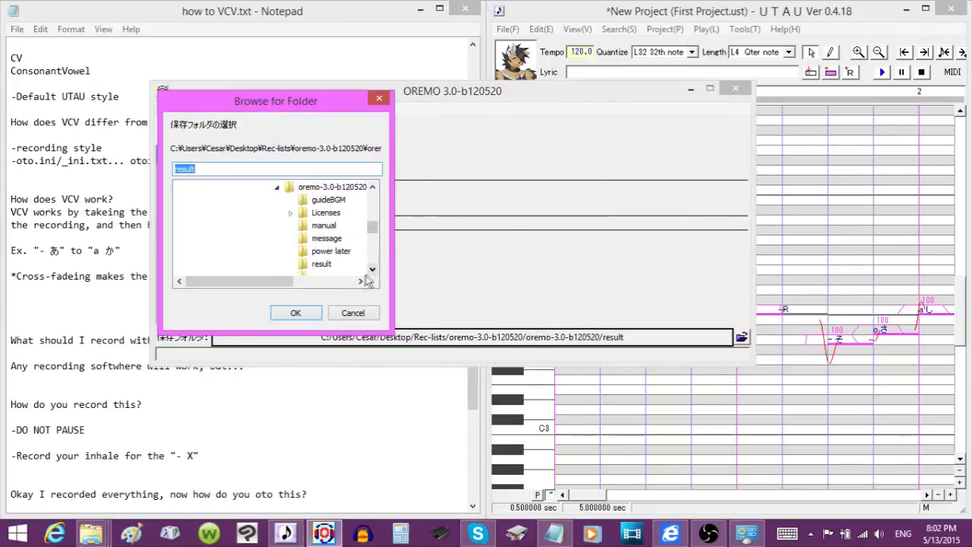
pyautogui.moveTo(373, 228)
pyautogui.mouseDown()
pyautogui.moveTo(372, 240)
pyautogui.moveTo(369, 225)
pyautogui.mouseUp()
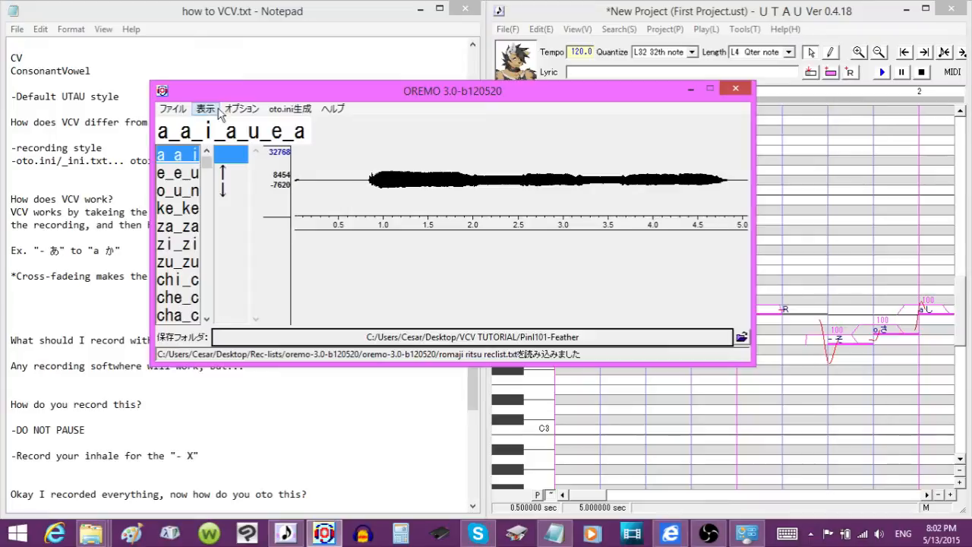
pyautogui.moveTo(238, 95); pyautogui.dragTo(395, 92)
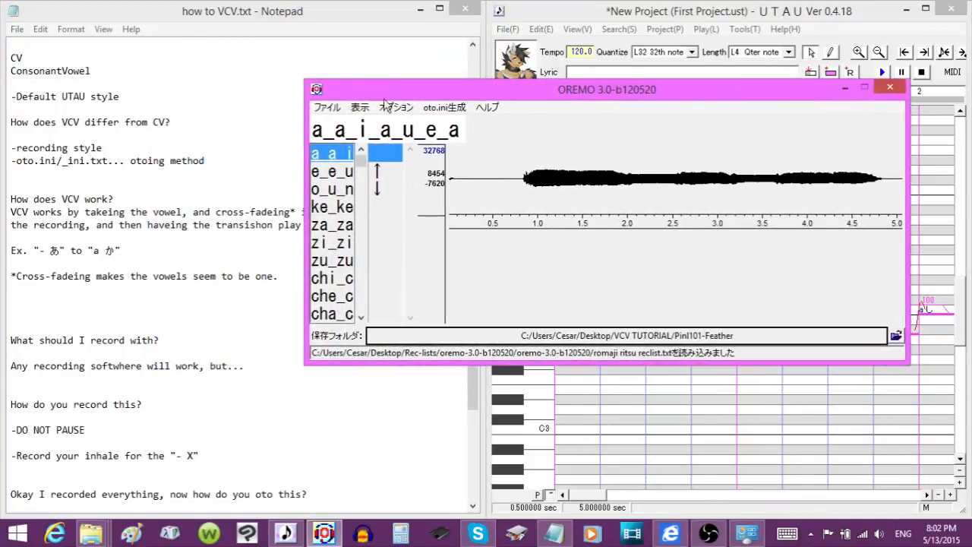
# - Return to the how to VCV.txt notes in Notepad and review the sections on what to record with and how
pyautogui.click(203, 371)
pyautogui.click(217, 327)
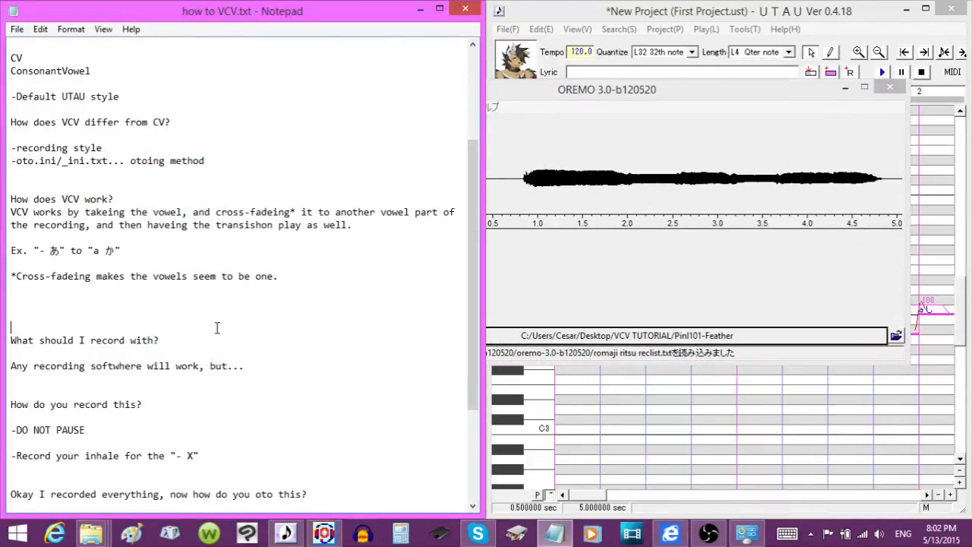
pyautogui.click(275, 361)
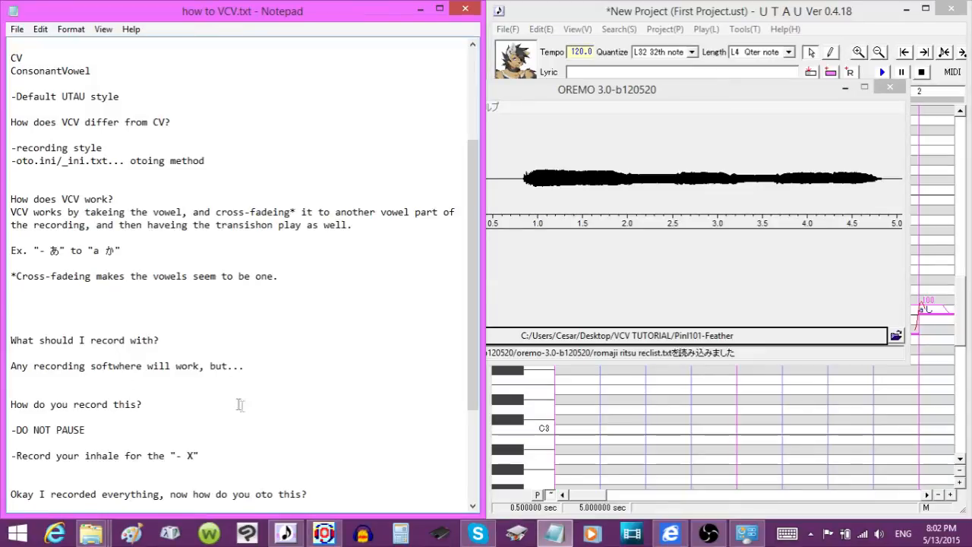
pyautogui.scroll(-1, 202, 387)
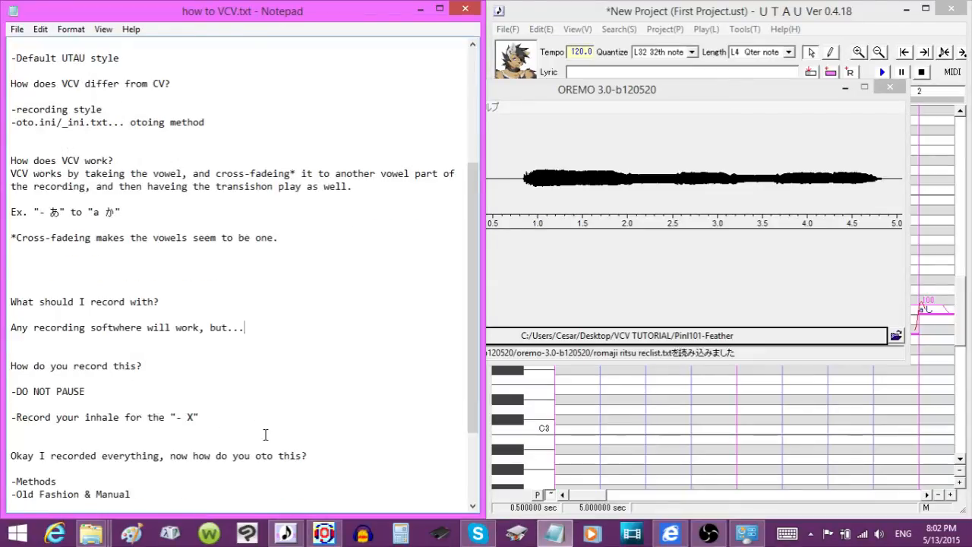
# - Add the question "What about Muti-Pich?" below the inhale note, followed by a line stating that each set has its own folder
pyautogui.click(239, 412)
pyautogui.press('Return')
pyautogui.press('Return')
pyautogui.press('Return')
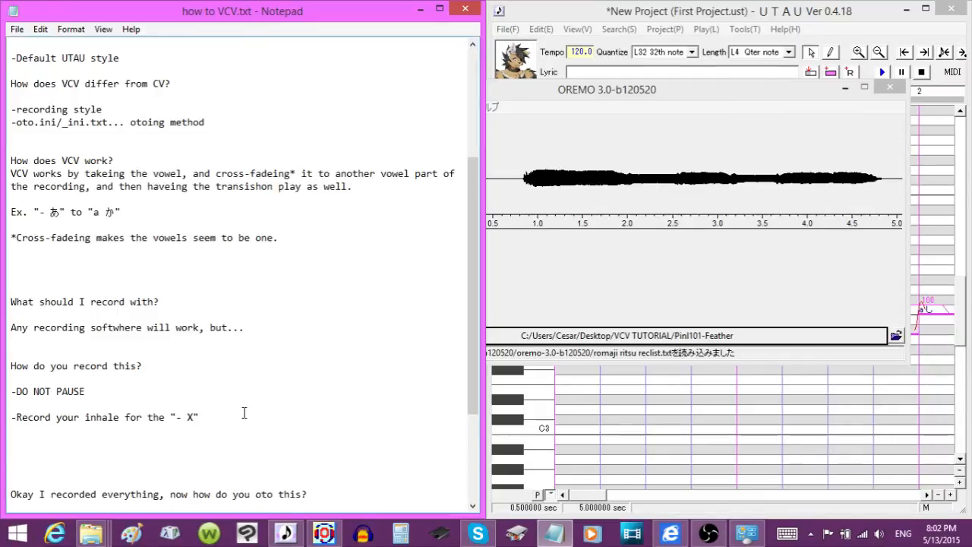
pyautogui.write('What about Mu')
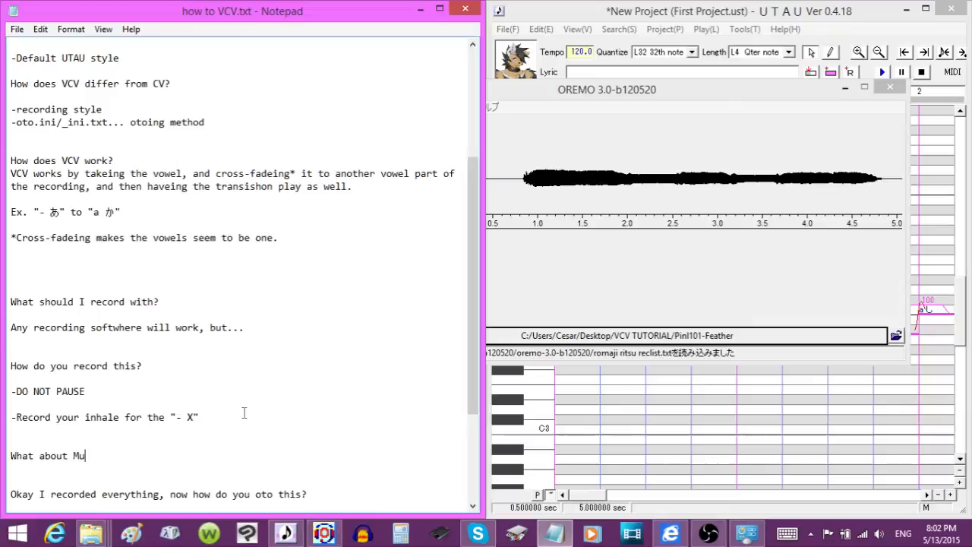
pyautogui.write('ti-Pich')
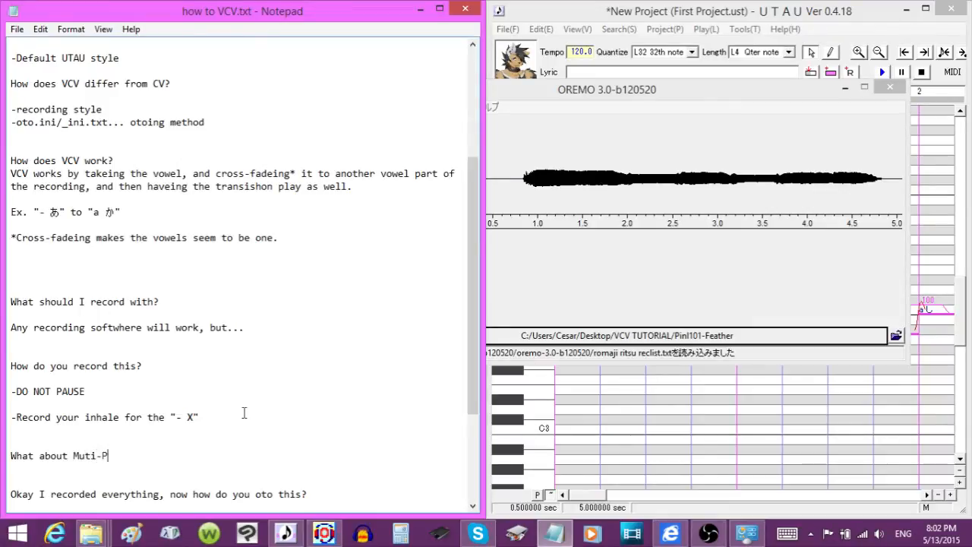
pyautogui.write('?')
pyautogui.press('Return')
pyautogui.press('Return')
pyautogui.write('Each Set has own folde')
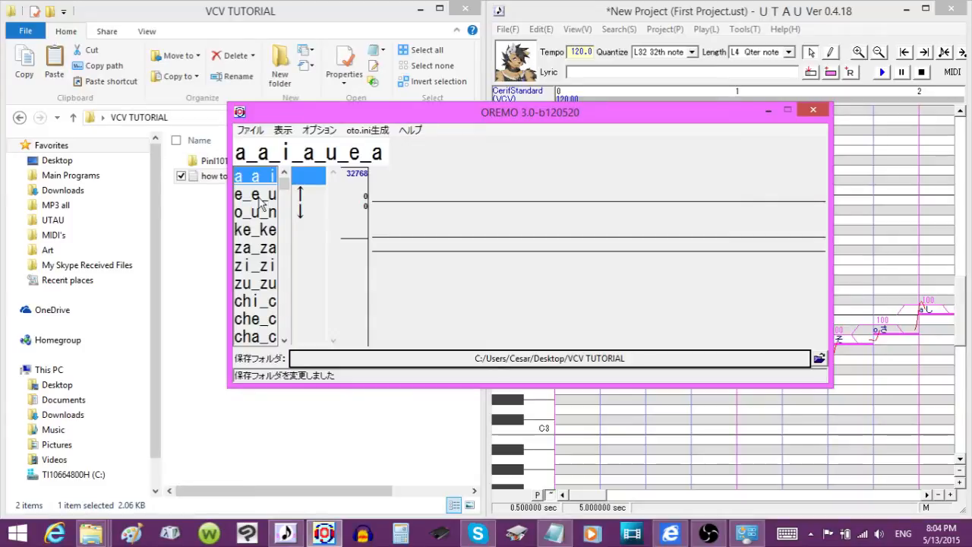
# - Create a text document named suffix.txt in the VCV TUTORIAL folder
pyautogui.click(201, 199)
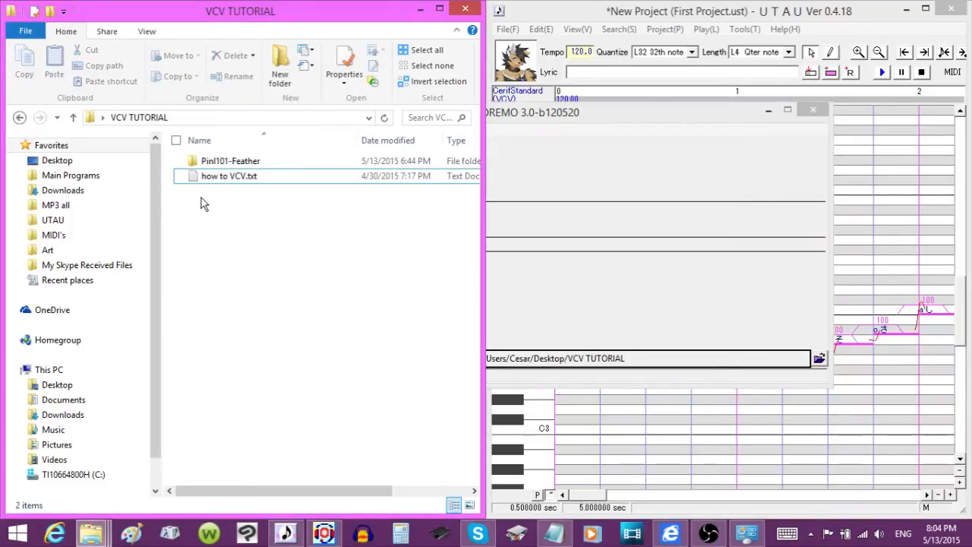
pyautogui.rightClick(201, 198)
pyautogui.moveTo(155, 256)
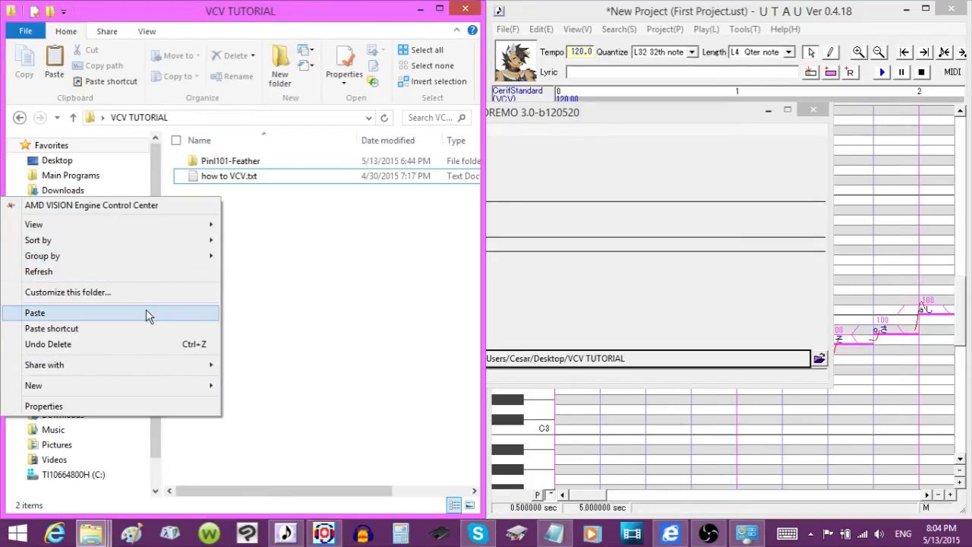
pyautogui.moveTo(155, 393)
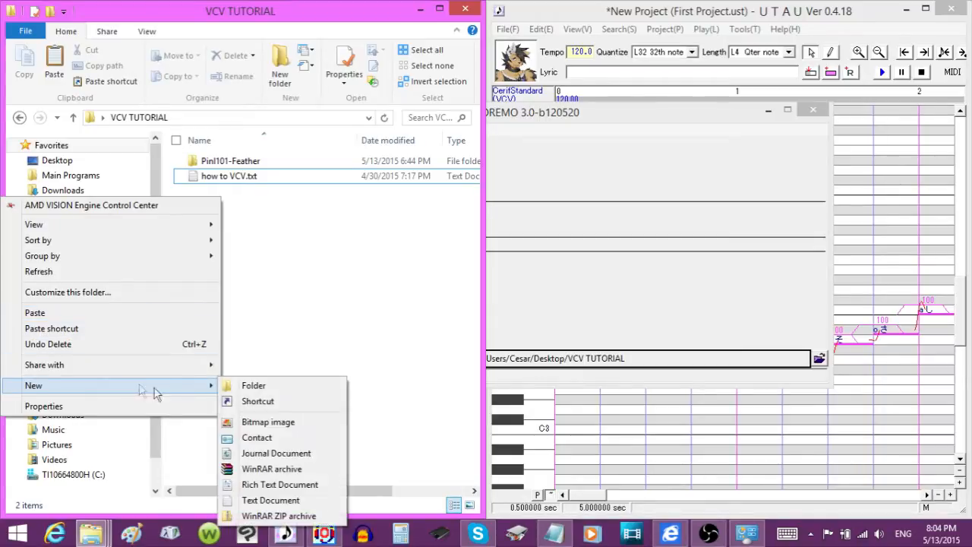
pyautogui.click(270, 500)
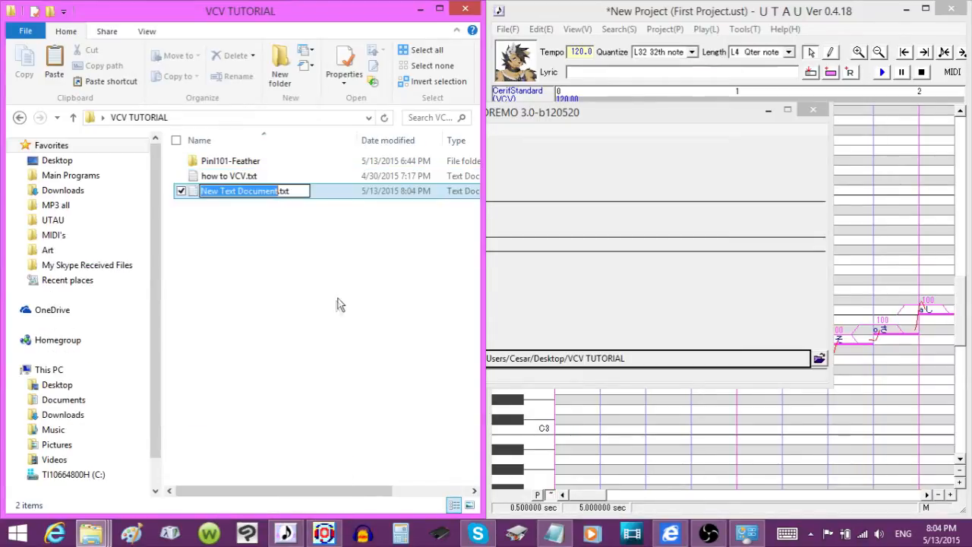
pyautogui.write('suffix')
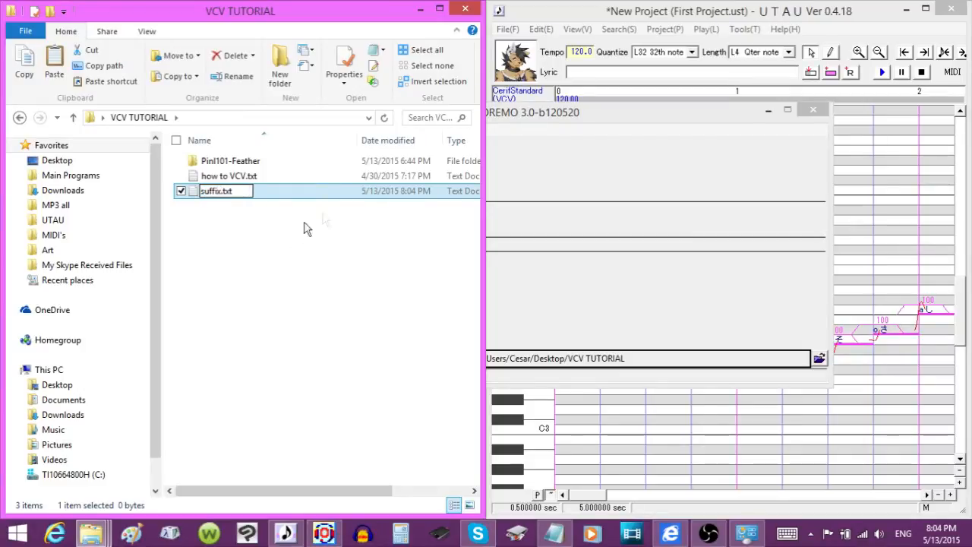
pyautogui.click(322, 220)
# - Open suffix.txt and list the suffixes D#, A and V on separate lines
pyautogui.doubleClick(199, 191)
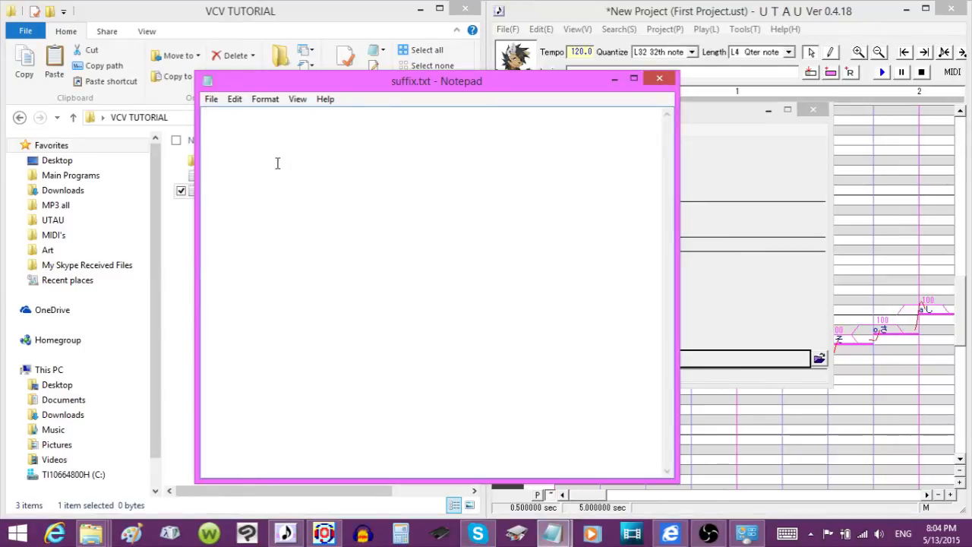
pyautogui.write('Whisp')
pyautogui.press('BackSpace')
pyautogui.press('BackSpace')
pyautogui.press('BackSpace')
pyautogui.press('BackSpace')
pyautogui.write('S')
pyautogui.press('Return')
pyautogui.press('BackSpace')
pyautogui.press('BackSpace')
pyautogui.press('BackSpace')
pyautogui.press('BackSpace')
pyautogui.write('D#')
pyautogui.press('Return')
pyautogui.write('A')
pyautogui.press('Return')
pyautogui.write('V')
pyautogui.press('BackSpace')
pyautogui.write('V')
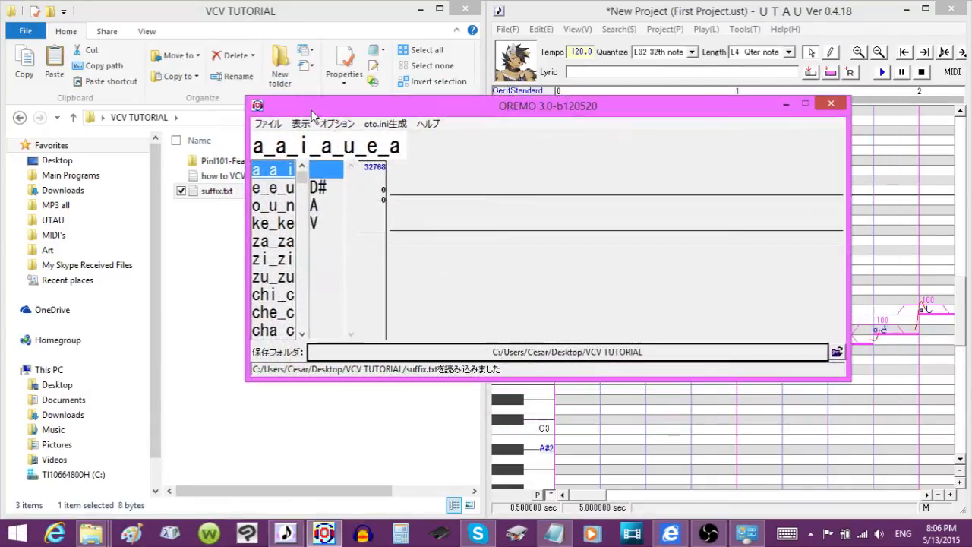
# - Reposition the OREMO window and compare the list entries a_a_i_a_u_e_a and ke_ke_ku_ko_ke_ko_ko without a suffix
pyautogui.moveTo(304, 114); pyautogui.dragTo(209, 109)
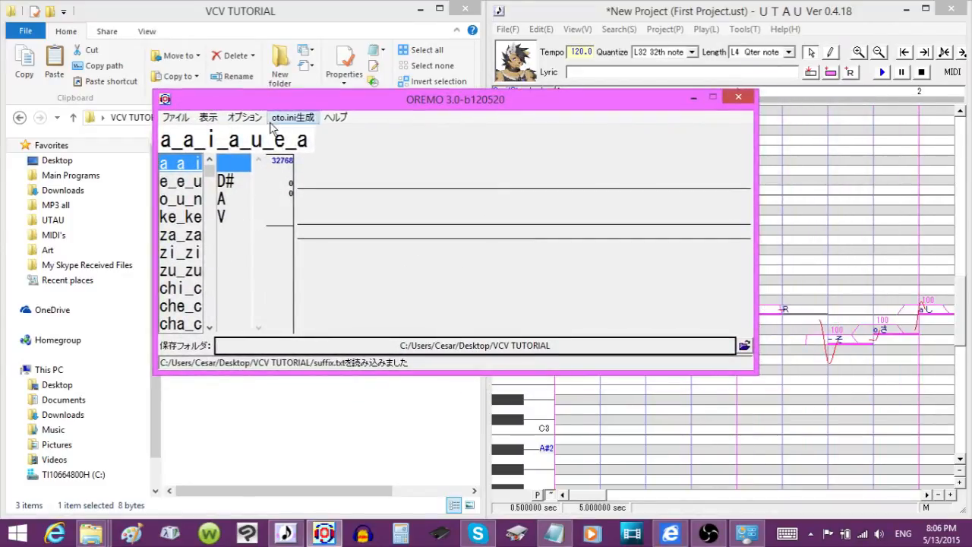
pyautogui.moveTo(281, 107); pyautogui.dragTo(282, 87)
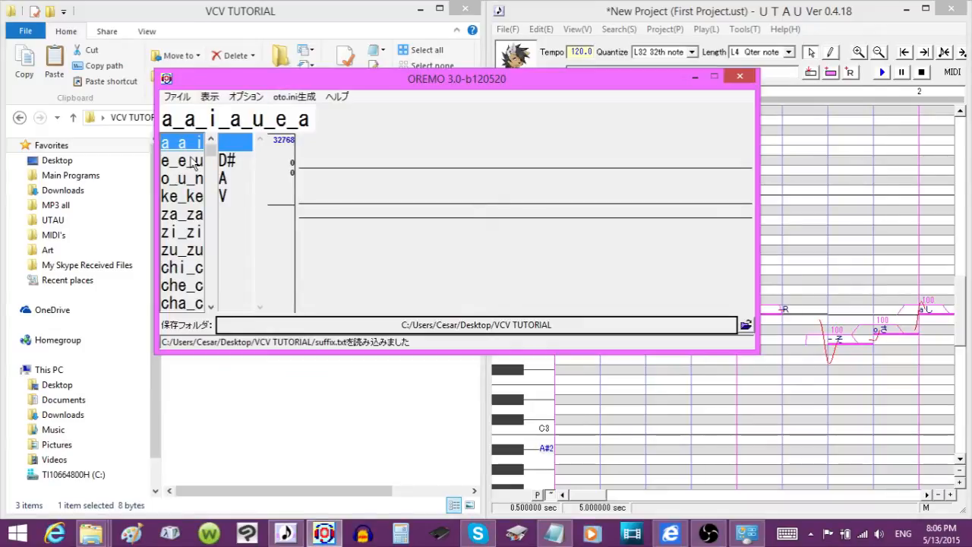
pyautogui.moveTo(260, 81); pyautogui.dragTo(279, 81)
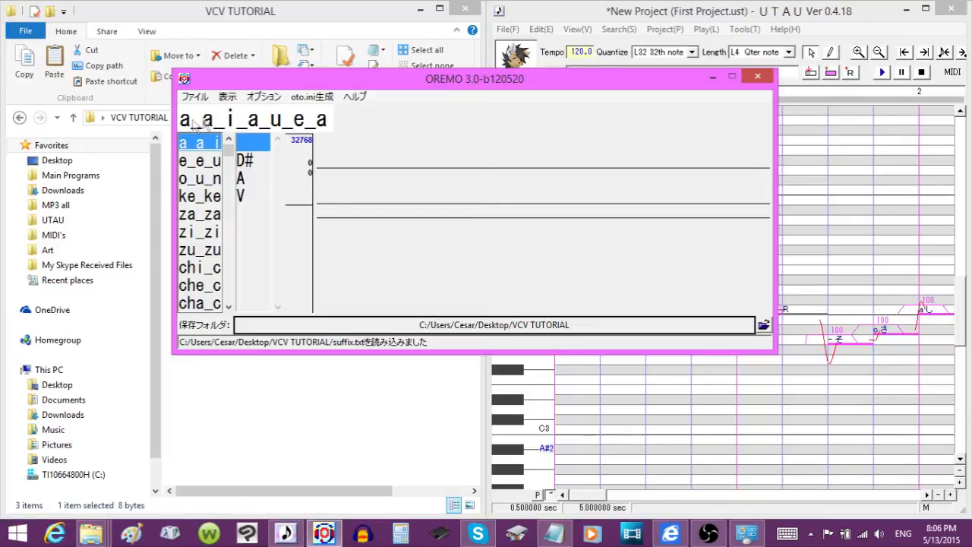
pyautogui.click(205, 195)
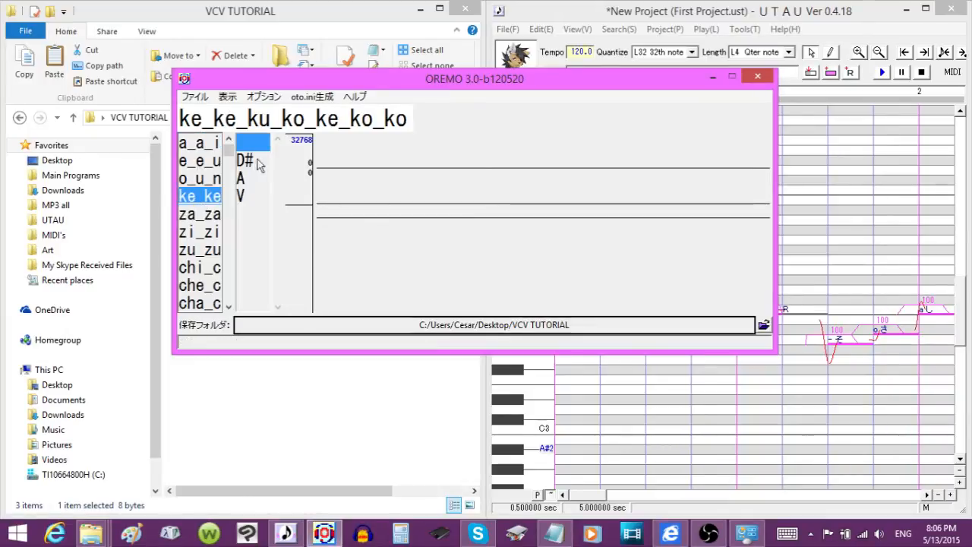
pyautogui.click(204, 151)
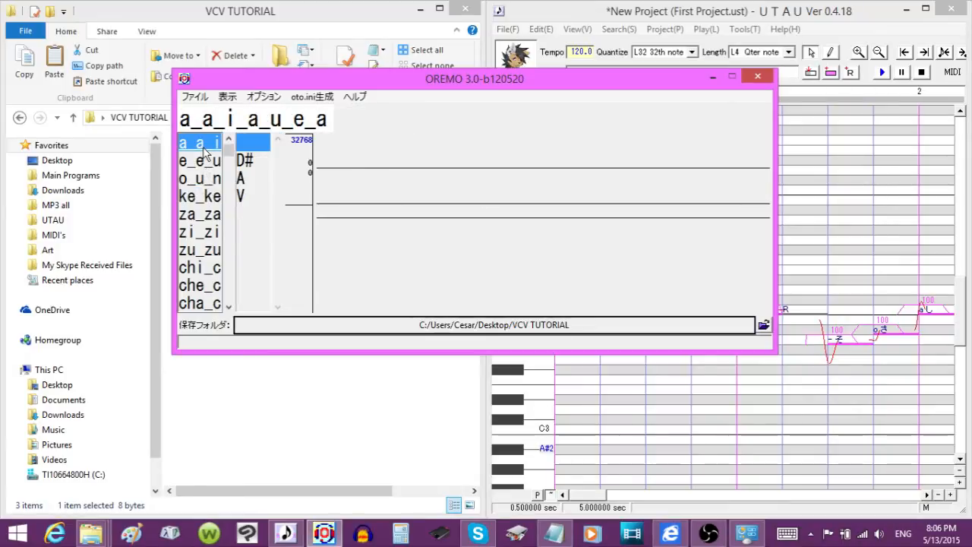
pyautogui.click(210, 199)
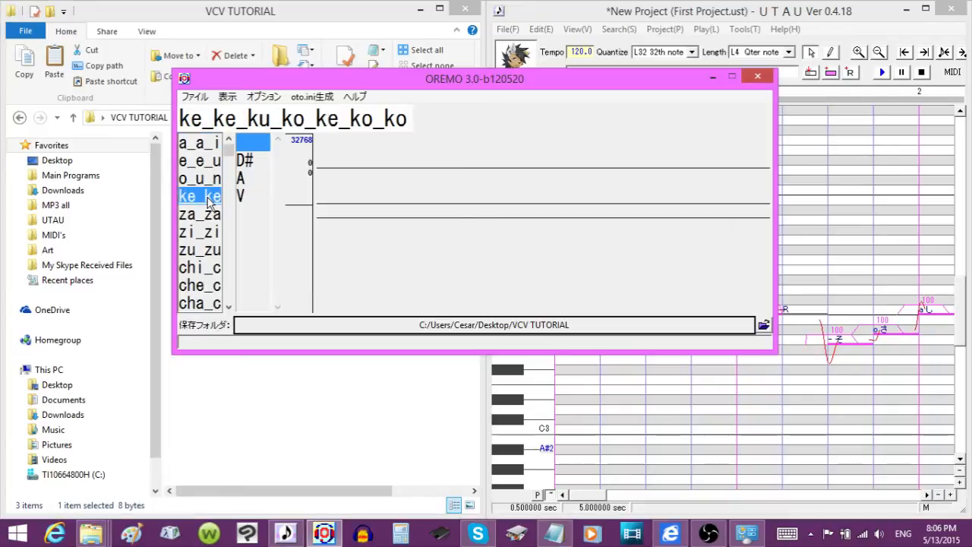
# - Record the entries a_a_i_a_u_e_a and ke_ke_ku_ko_ke_ko_ko without a suffix
pyautogui.click(197, 150)
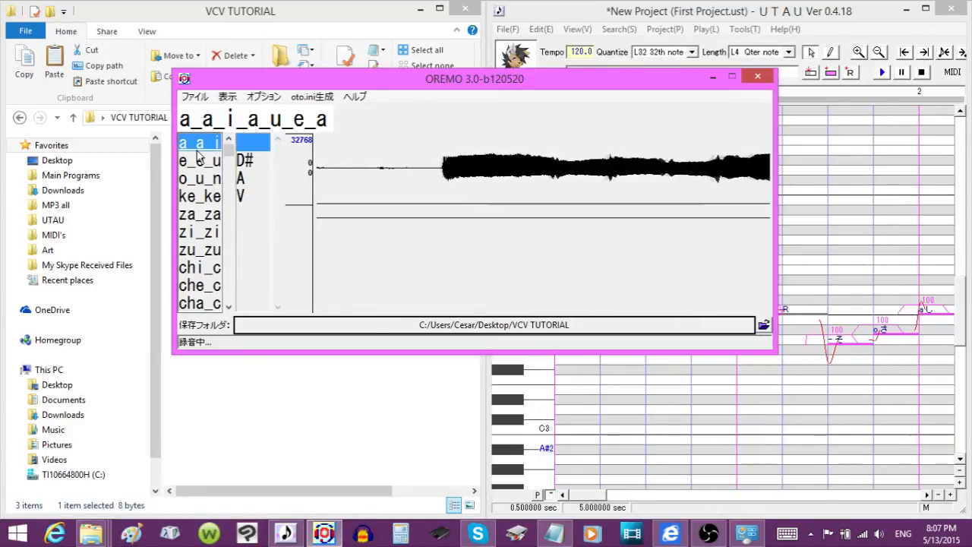
pyautogui.press('r')
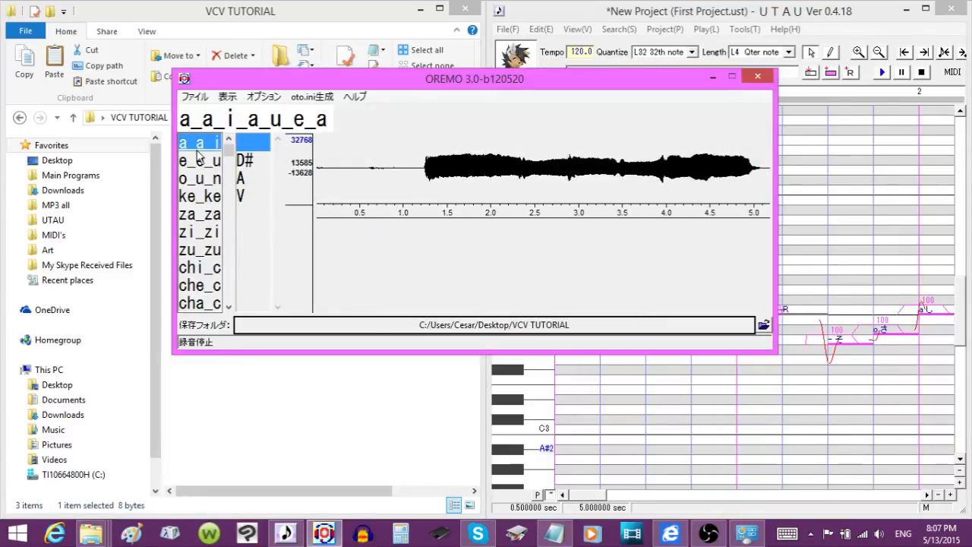
pyautogui.click(201, 197)
pyautogui.press('r')
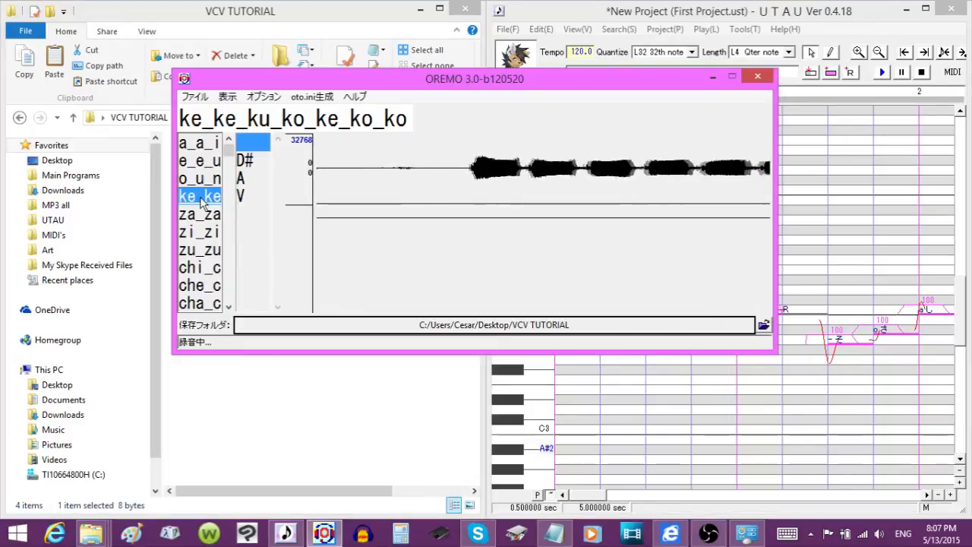
pyautogui.press('r')
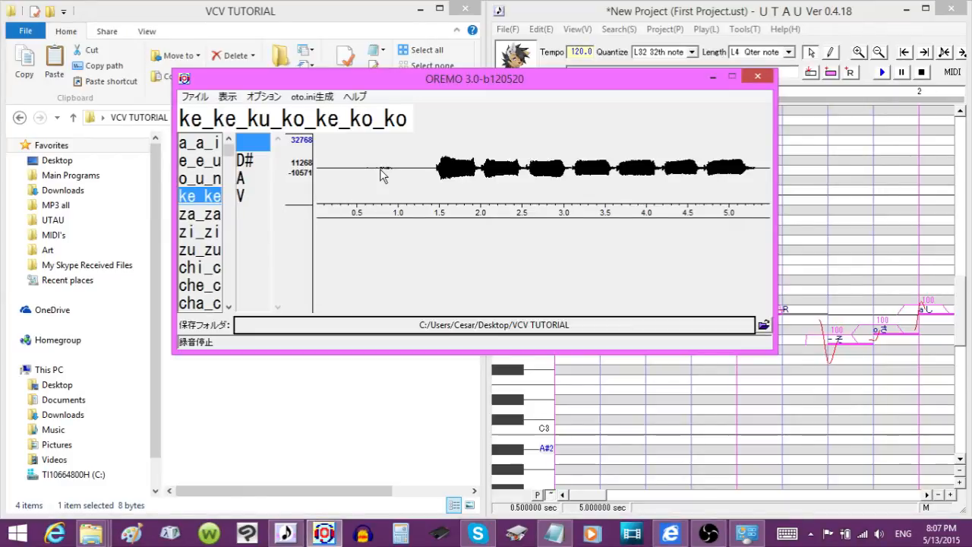
# - Select the first か note in UTAU, then return to OREMO and save the ke_ke take by moving to o_u_n_a_n_u
pyautogui.click(669, 13)
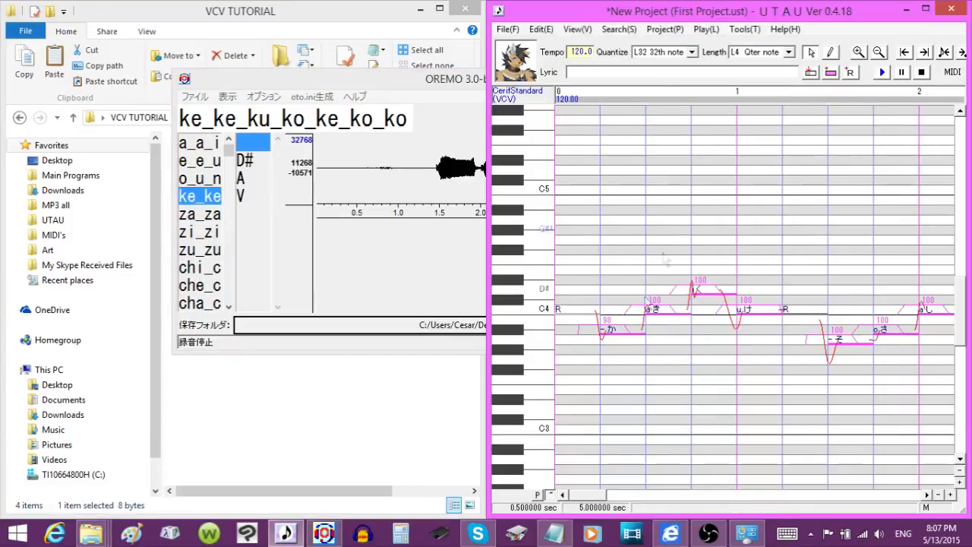
pyautogui.click(606, 336)
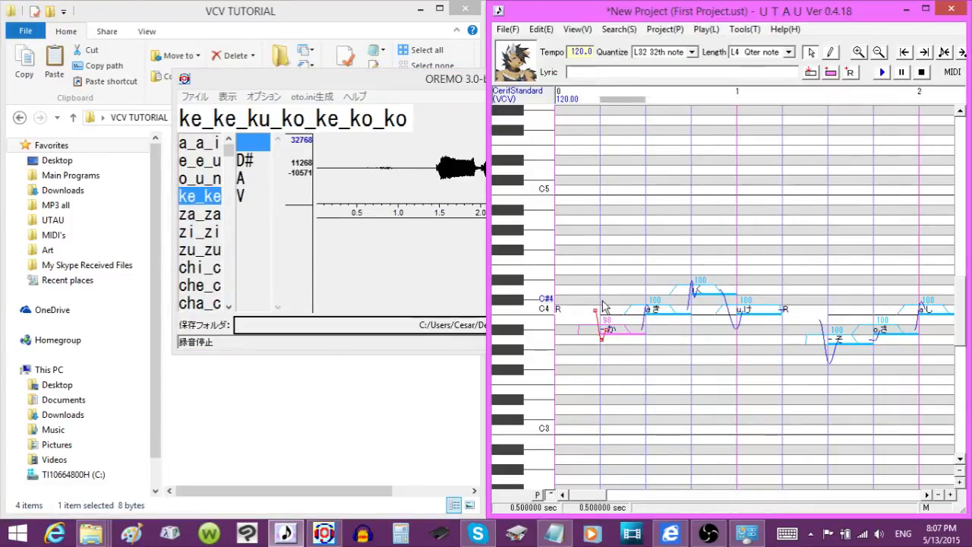
pyautogui.click(413, 95)
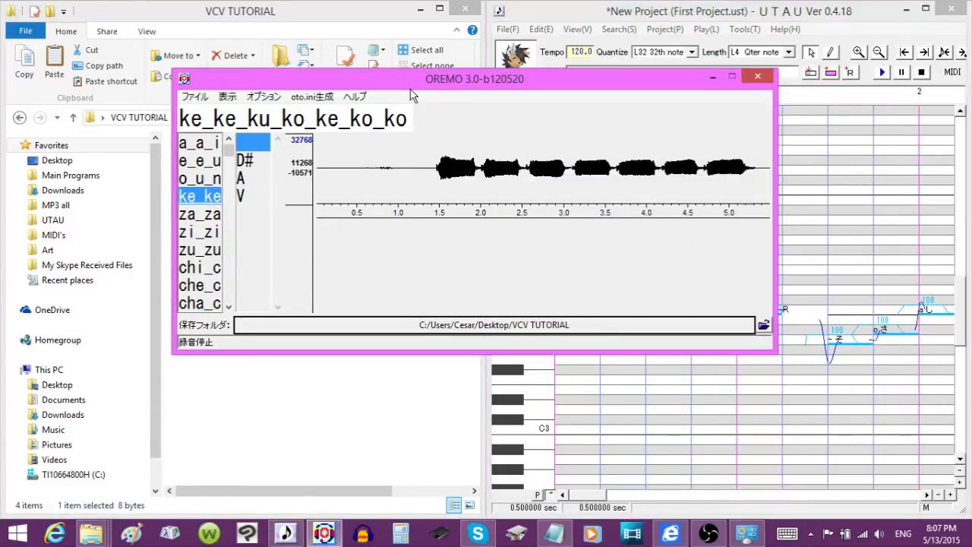
pyautogui.moveTo(372, 92); pyautogui.dragTo(485, 112)
pyautogui.click(313, 199)
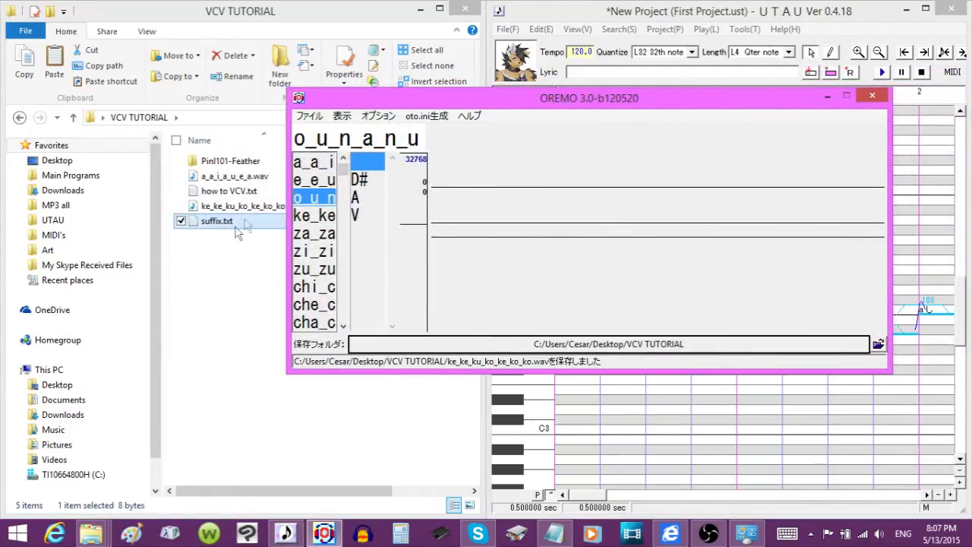
# - Move OREMO aside and check the recorded WAV files in the VCV TUTORIAL folder
pyautogui.moveTo(354, 104); pyautogui.dragTo(390, 107)
pyautogui.click(240, 229)
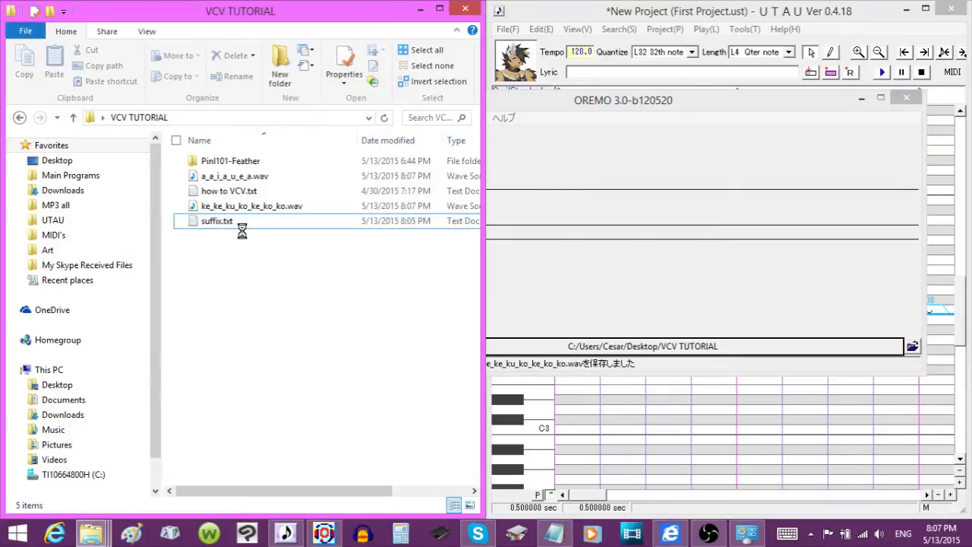
pyautogui.rightClick(297, 254)
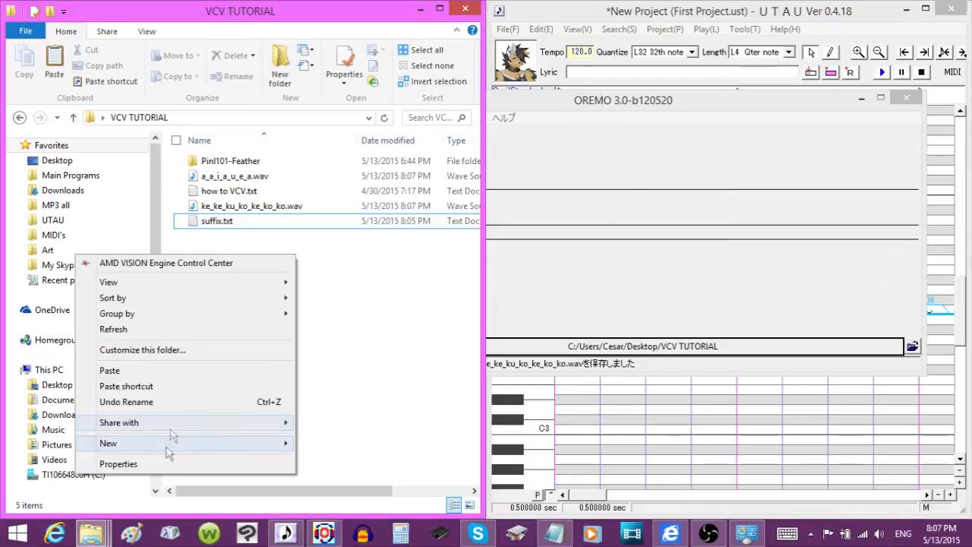
pyautogui.click(425, 278)
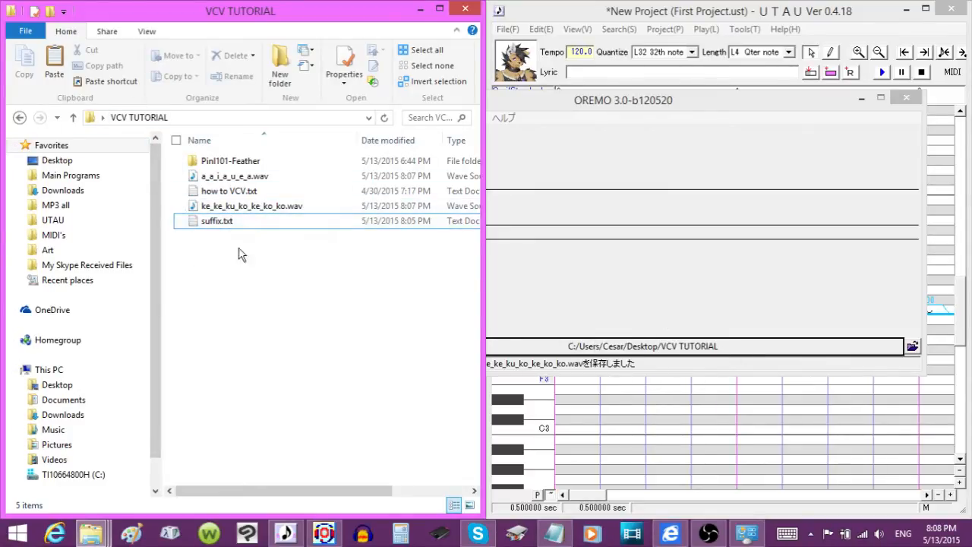
# - Switch back to OREMO and choose the D# suffix for the a_a_i_a_u_e_a entry
pyautogui.click(639, 109)
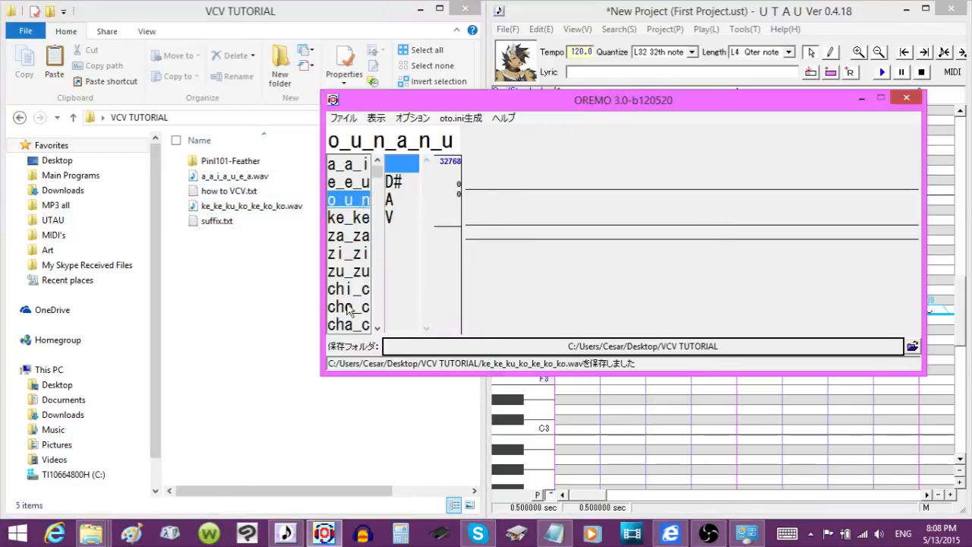
pyautogui.click(395, 183)
pyautogui.click(357, 165)
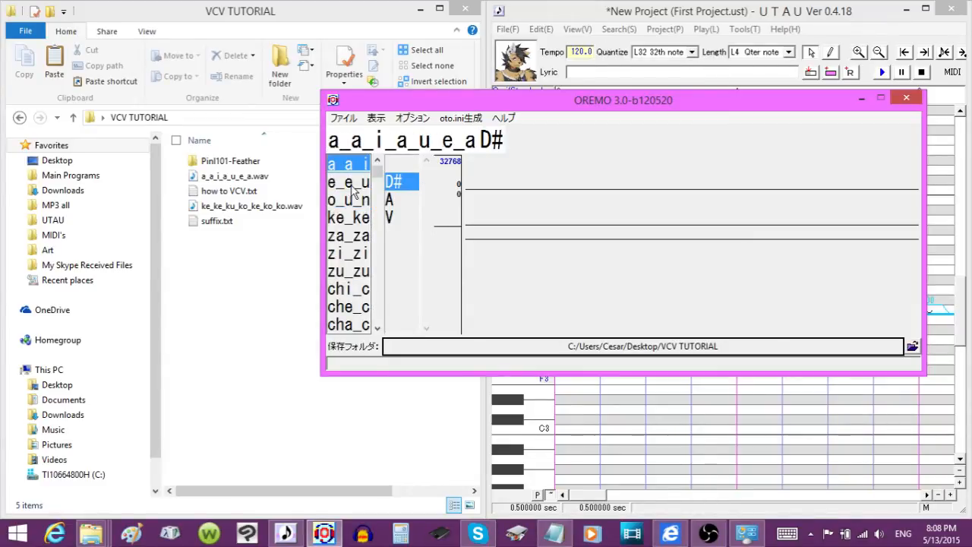
# - Switch to UTAU, lower the first か note to just above C3 and play it as a pitch reference
pyautogui.click(559, 12)
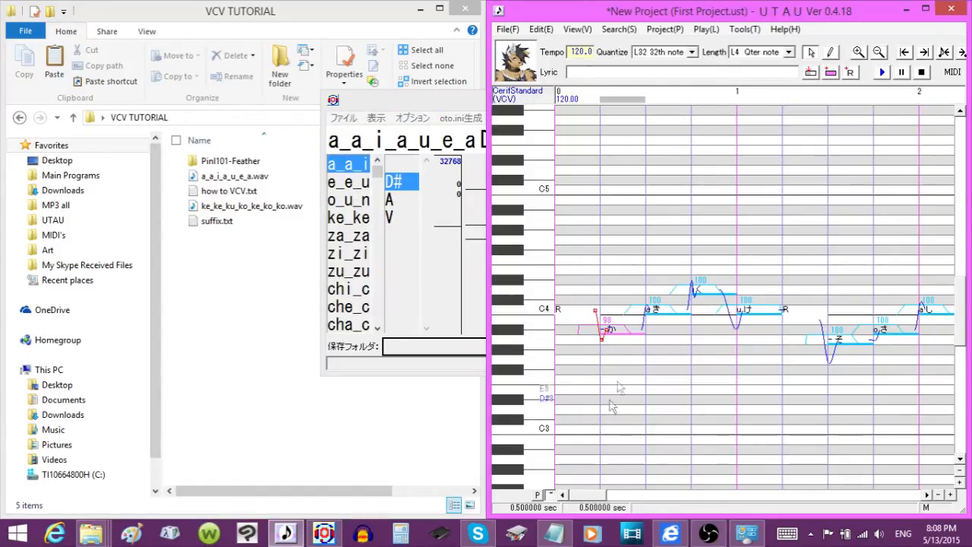
pyautogui.moveTo(621, 414); pyautogui.dragTo(621, 415)
pyautogui.click(881, 72)
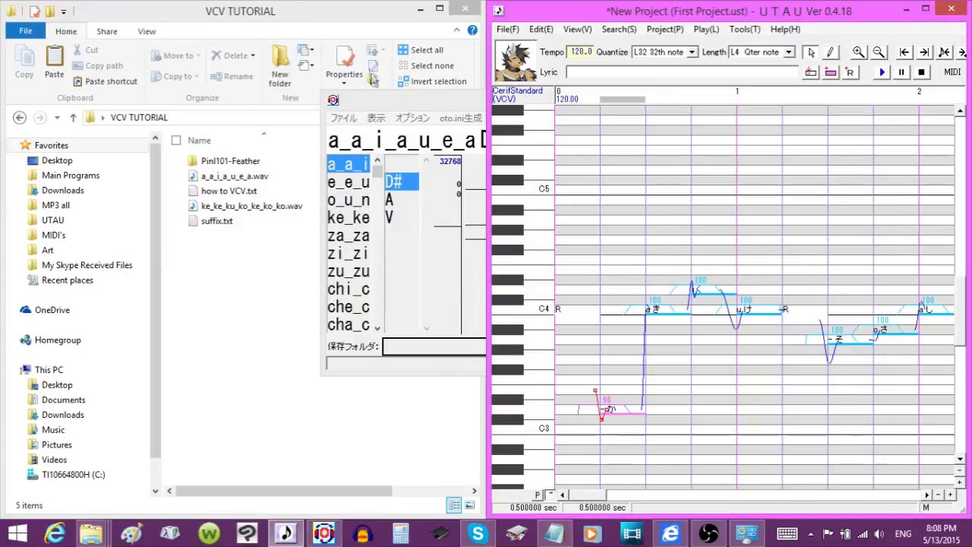
# - Return to OREMO and record a_a_i_a_u_e_a and ke_ke_ku_ko_ke_ko_ko with the D# suffix, saving both takes
pyautogui.click(381, 107)
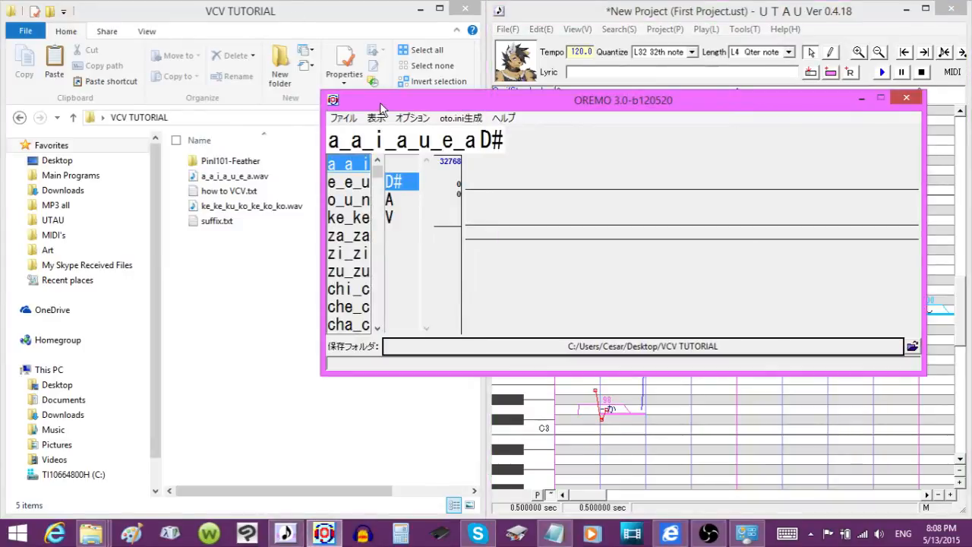
pyautogui.press('r')
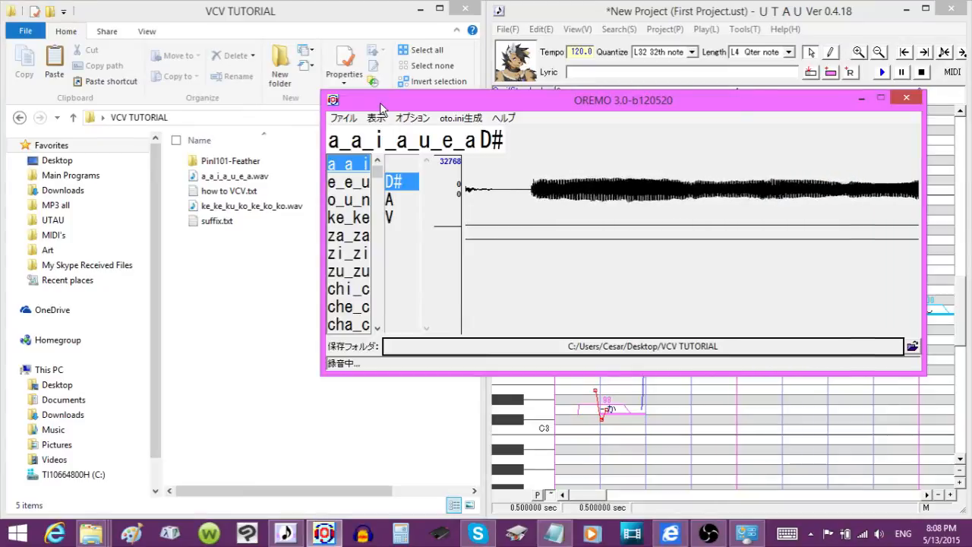
pyautogui.press('r')
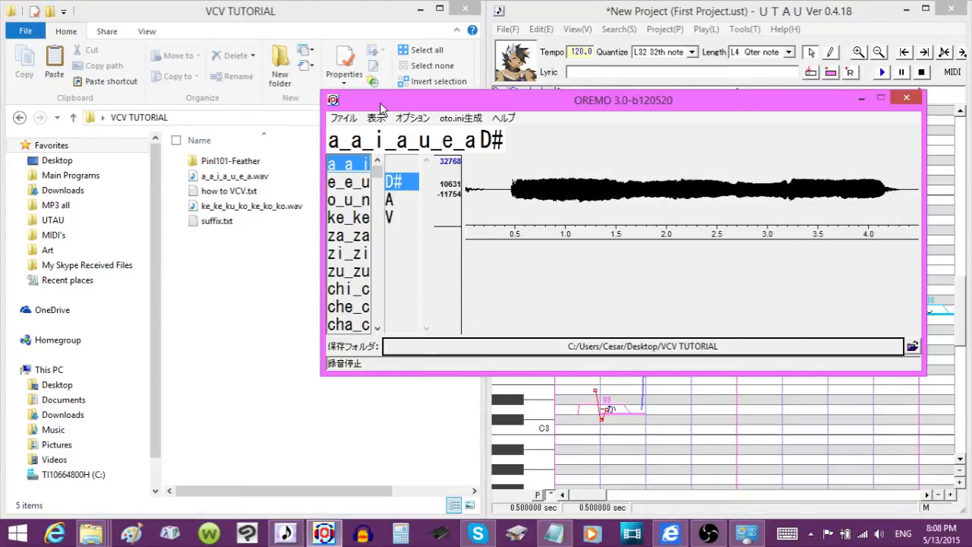
pyautogui.click(353, 220)
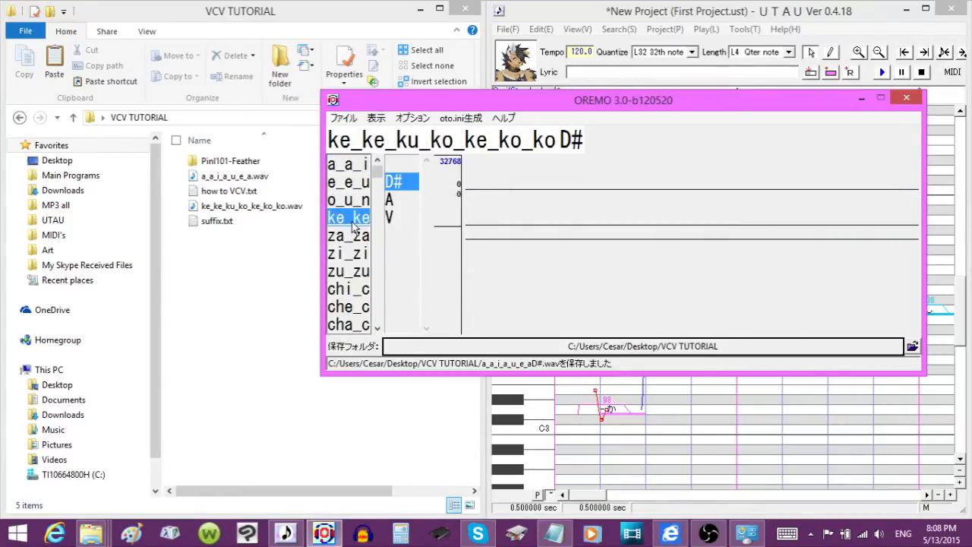
pyautogui.press('r')
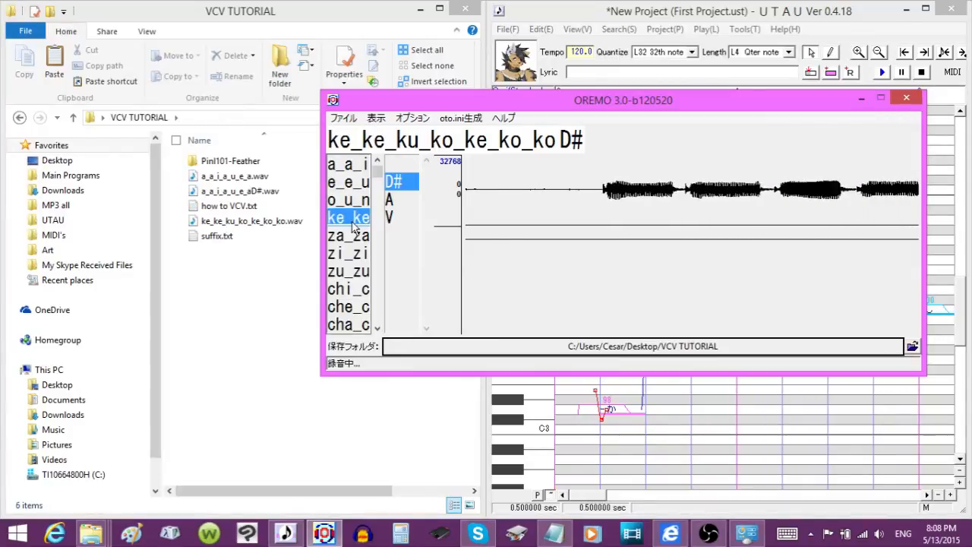
pyautogui.press('r')
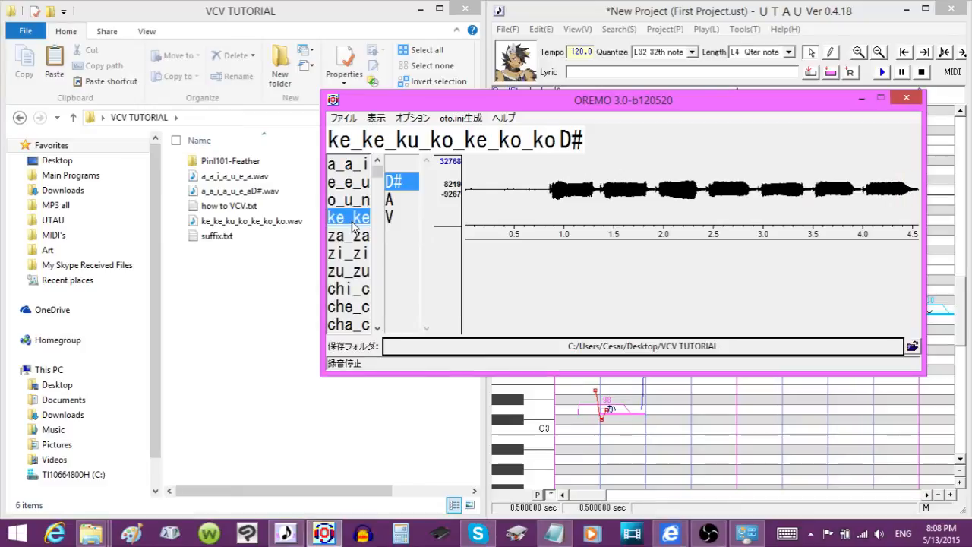
pyautogui.click(357, 234)
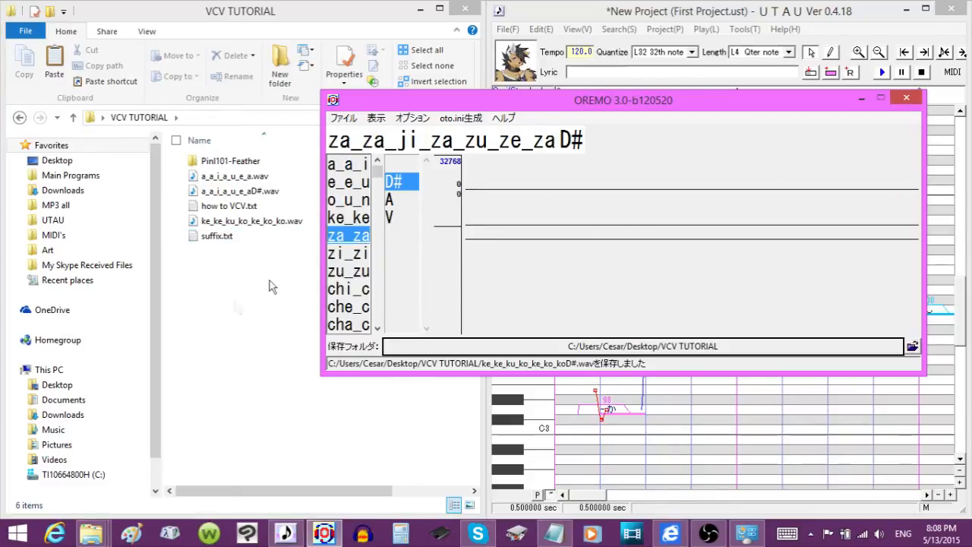
# - Create a D# folder in the VCV TUTORIAL folder and move the two recordings with the D# suffix into it
pyautogui.click(261, 71)
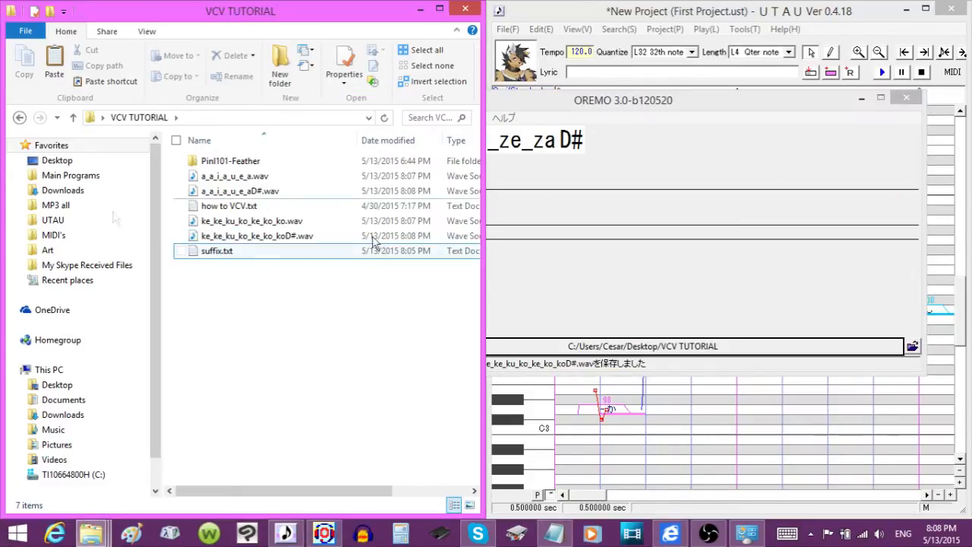
pyautogui.rightClick(247, 287)
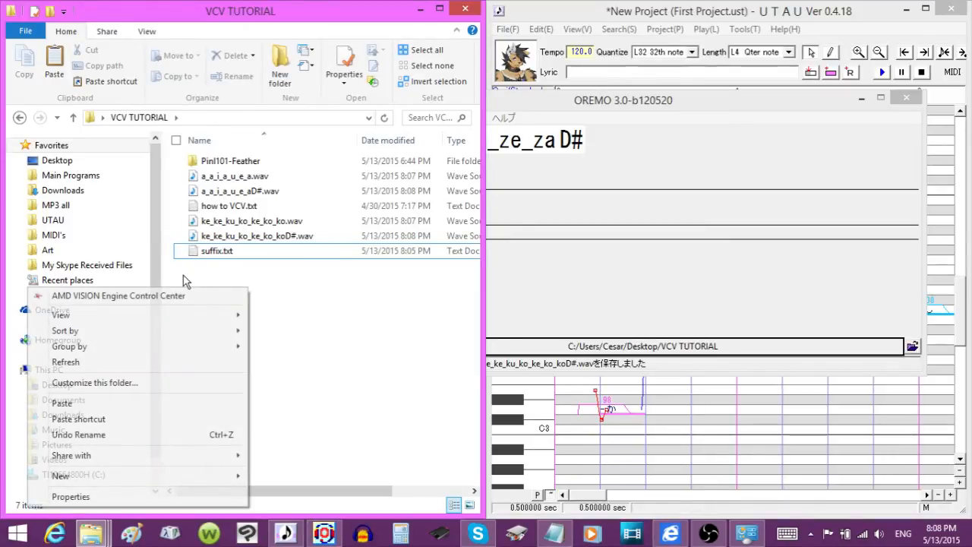
pyautogui.rightClick(295, 304)
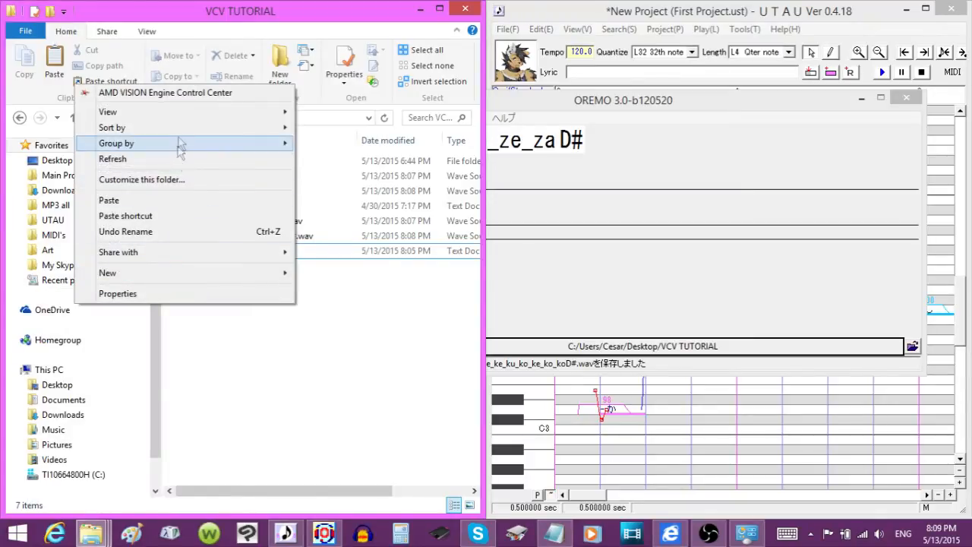
pyautogui.click(183, 232)
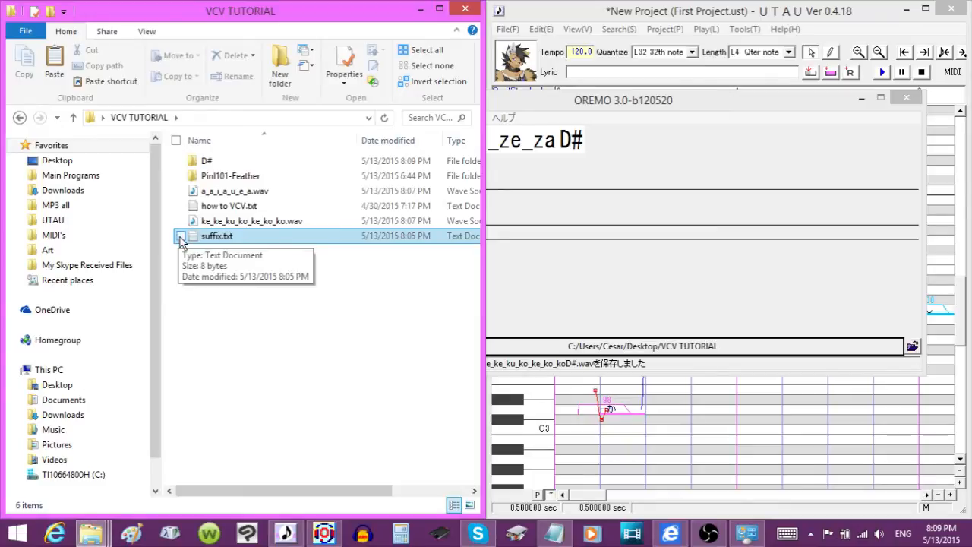
# - Select suffix.txt, how to VCV.txt and the PinI101-Feather folder in the VCV TUTORIAL folder
pyautogui.click(180, 236)
pyautogui.click(180, 207)
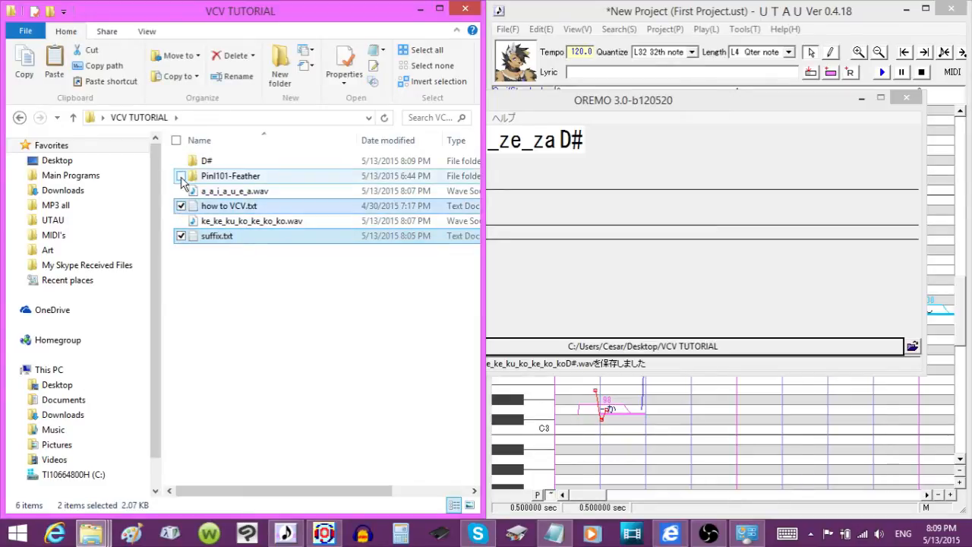
pyautogui.click(181, 175)
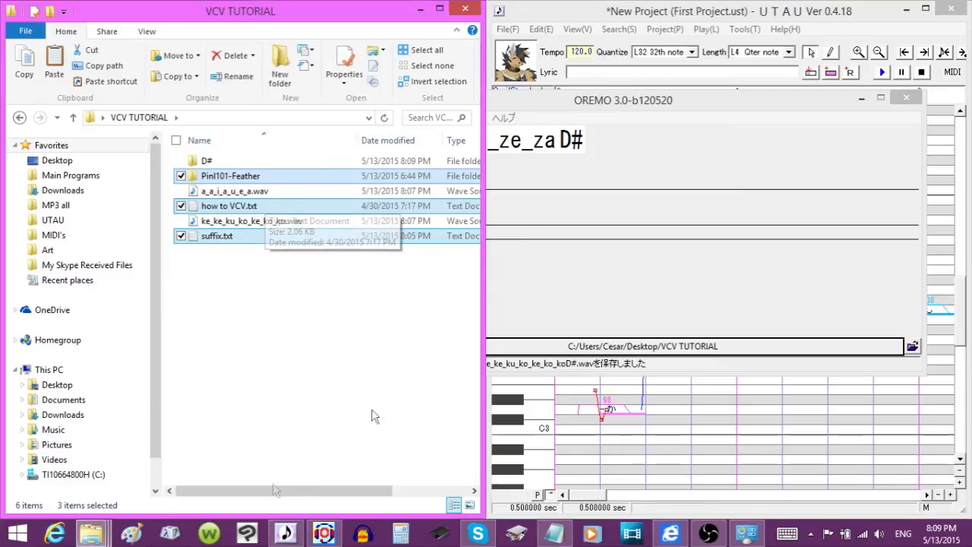
# - Create a text document in the D# folder and rename it oto.ini, accepting the file extension change
pyautogui.doubleClick(231, 163)
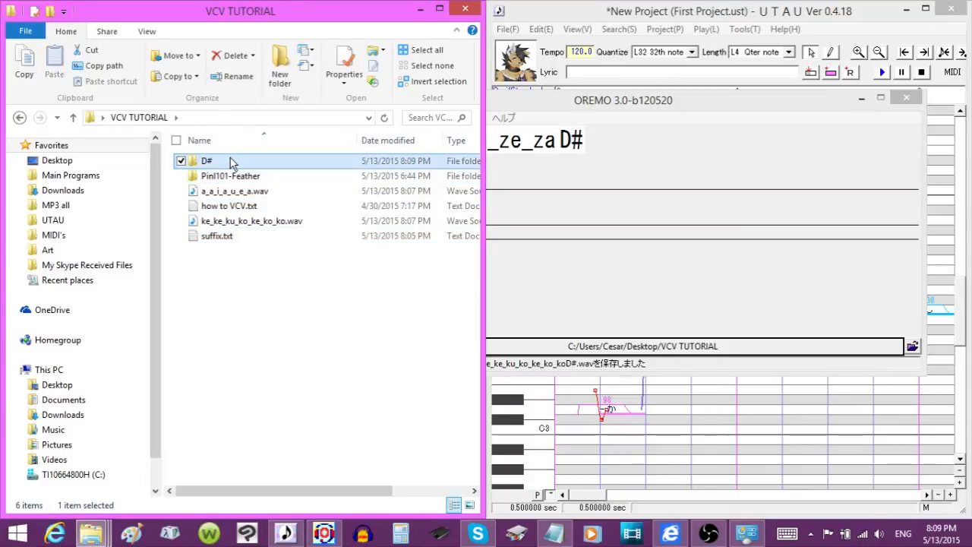
pyautogui.rightClick(293, 314)
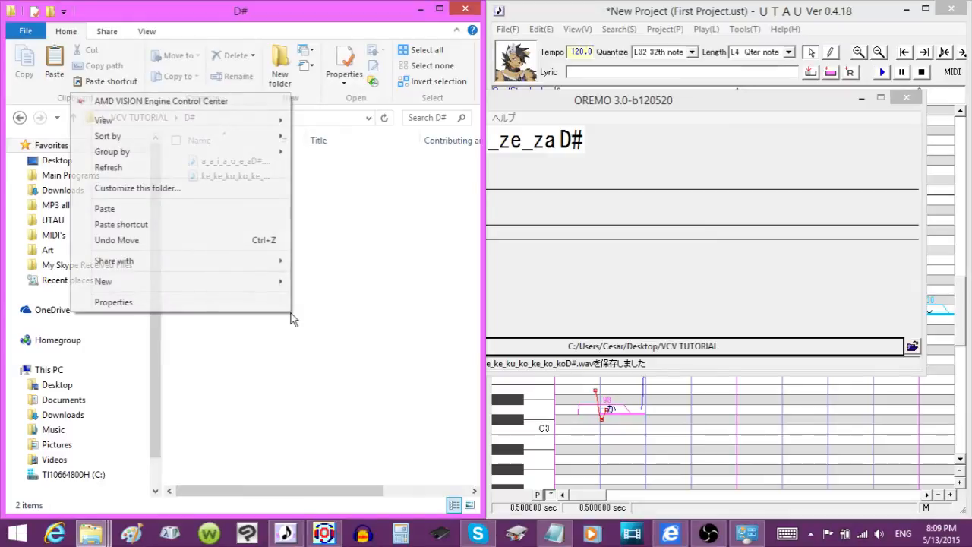
pyautogui.click(250, 281)
pyautogui.click(319, 395)
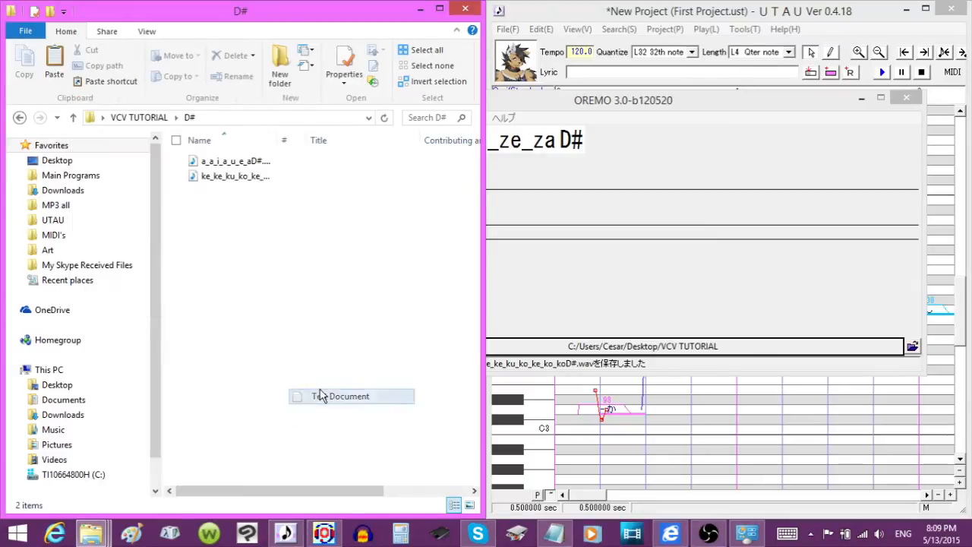
pyautogui.click(296, 194)
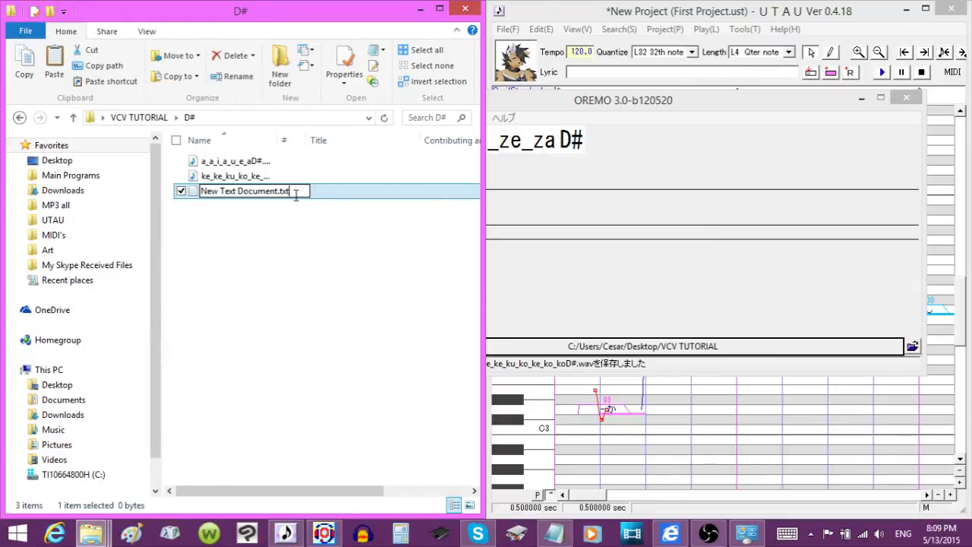
pyautogui.press('BackSpace')
pyautogui.press('BackSpace')
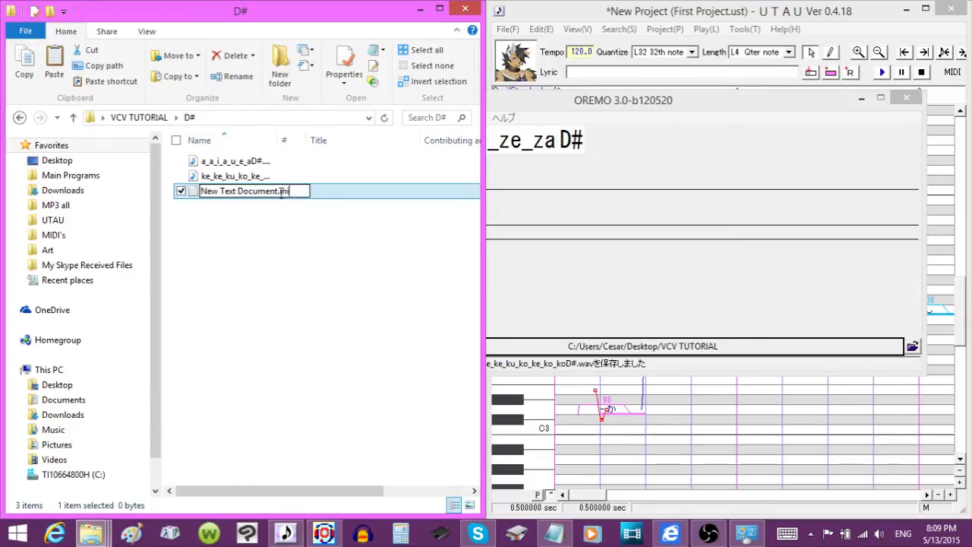
pyautogui.moveTo(279, 193); pyautogui.dragTo(213, 192)
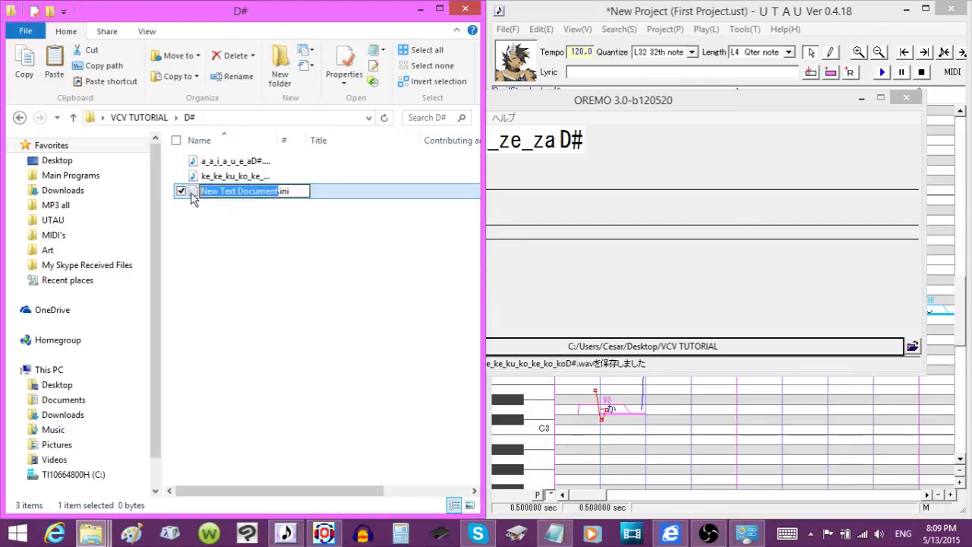
pyautogui.write('oto')
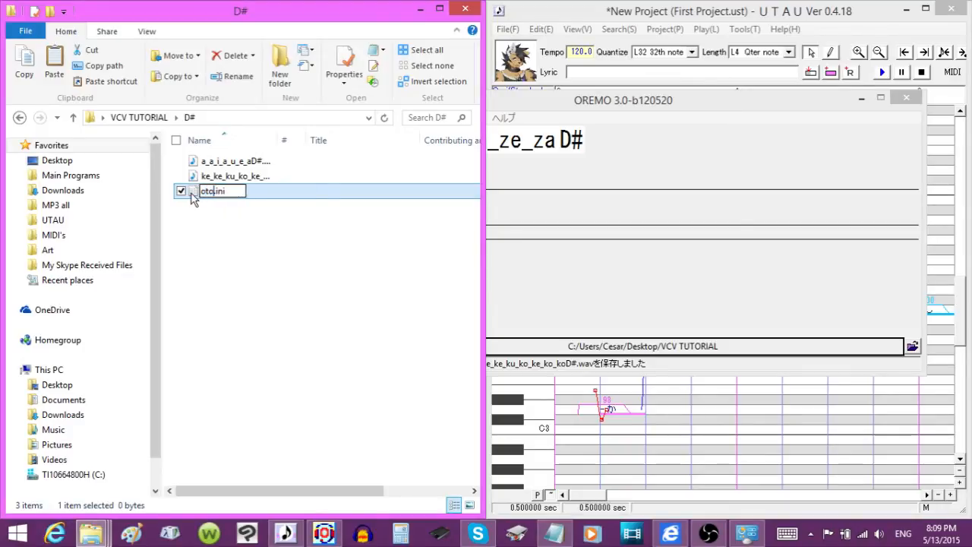
pyautogui.press('Return')
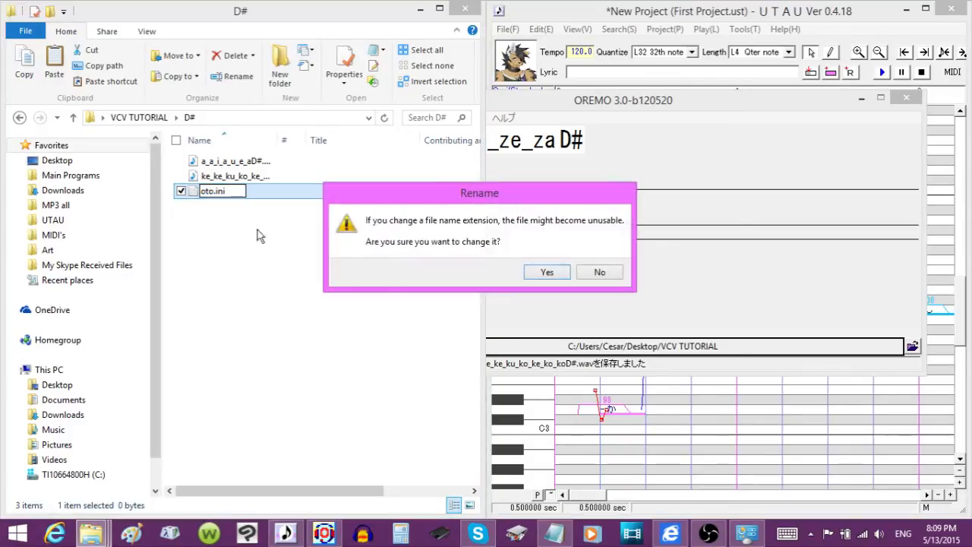
pyautogui.click(543, 272)
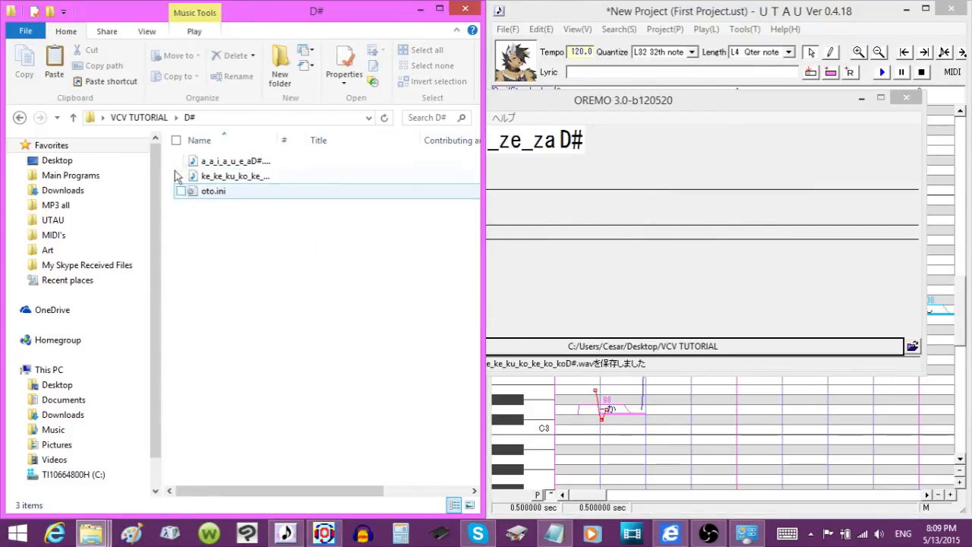
# - Look into the PinI101-Feather folder and return to the VCV TUTORIAL folder with nothing selected
pyautogui.click(20, 117)
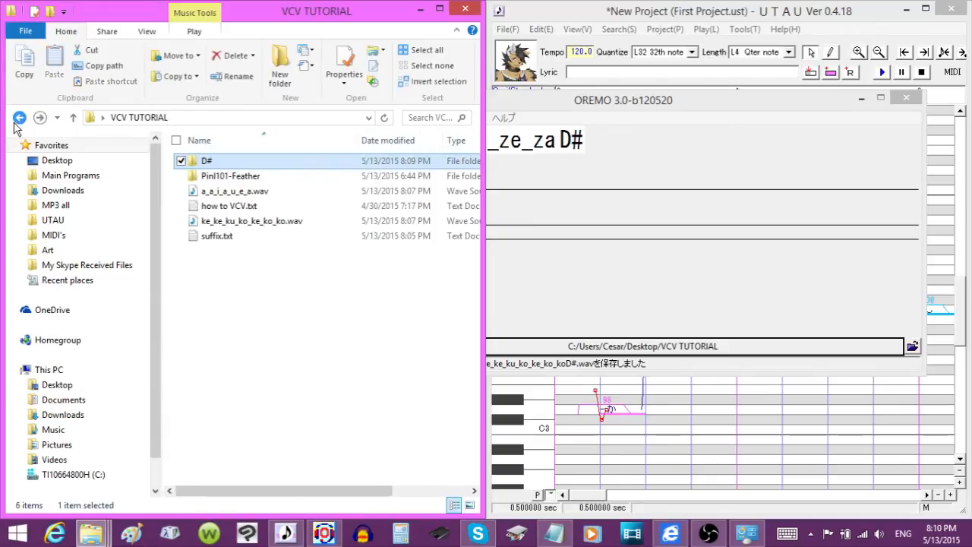
pyautogui.click(20, 117)
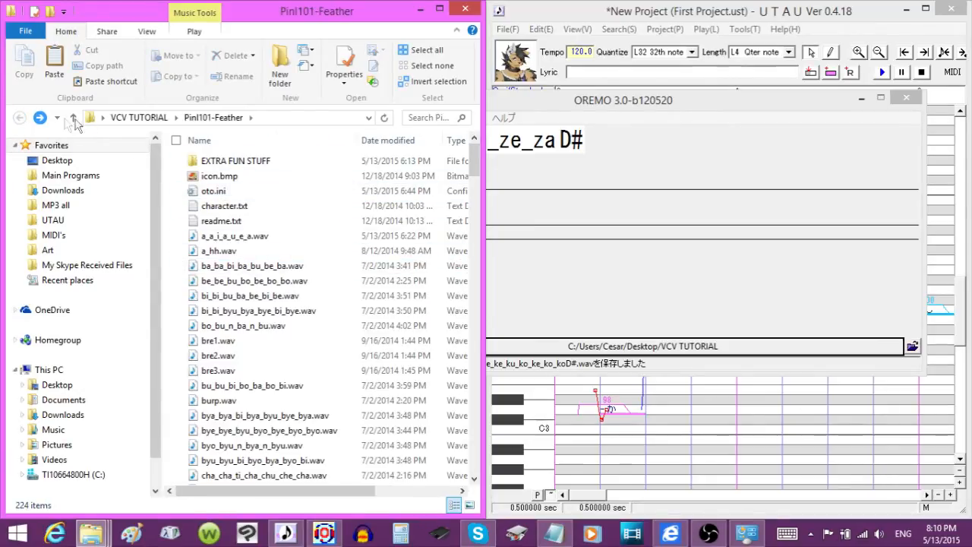
pyautogui.click(39, 119)
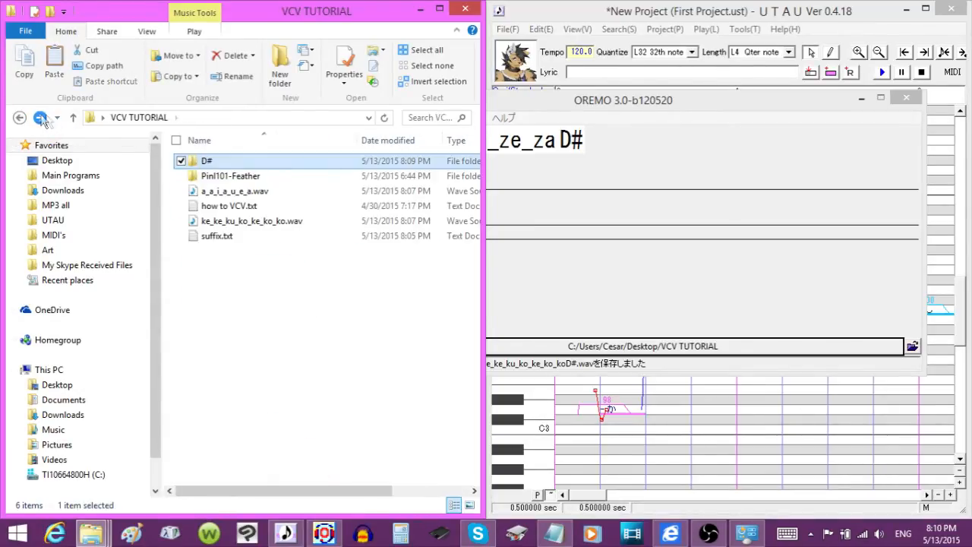
pyautogui.click(20, 117)
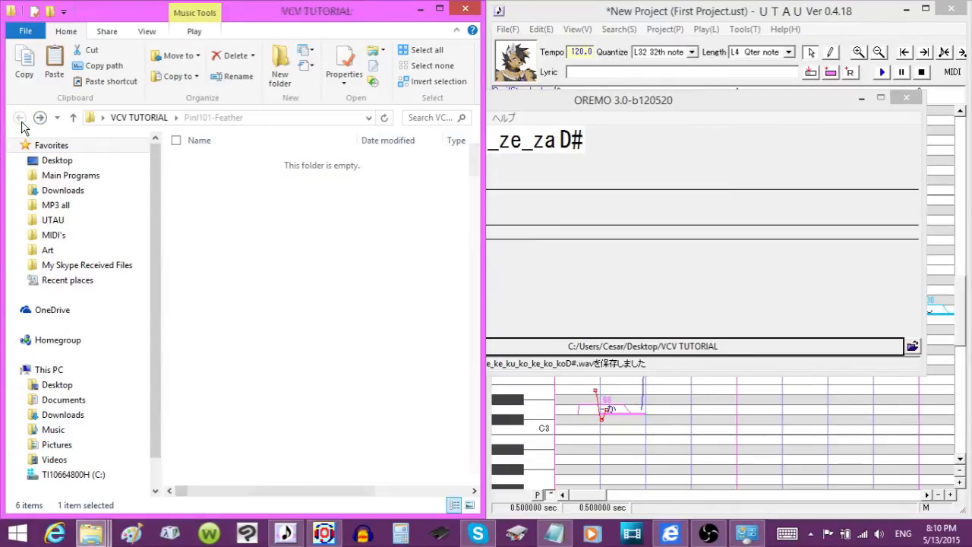
pyautogui.click(138, 117)
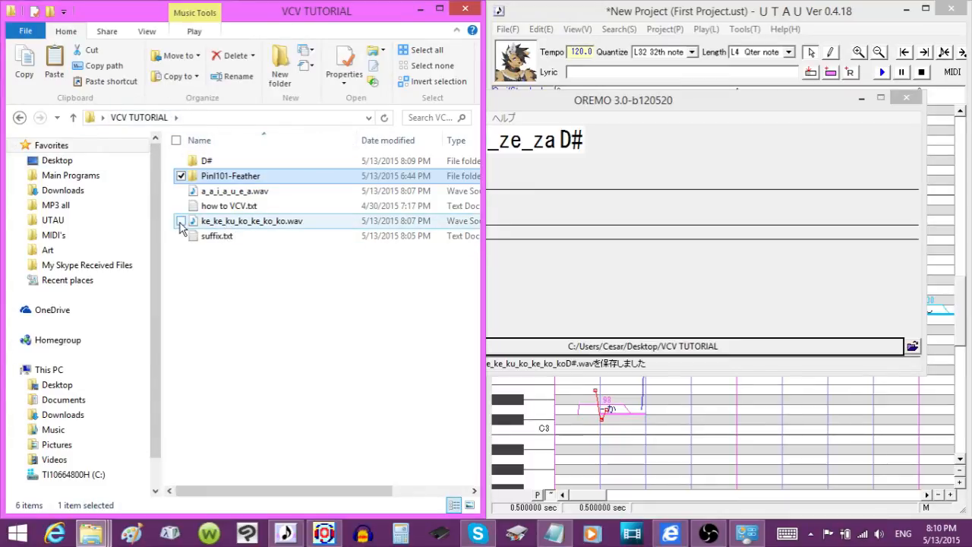
pyautogui.click(181, 180)
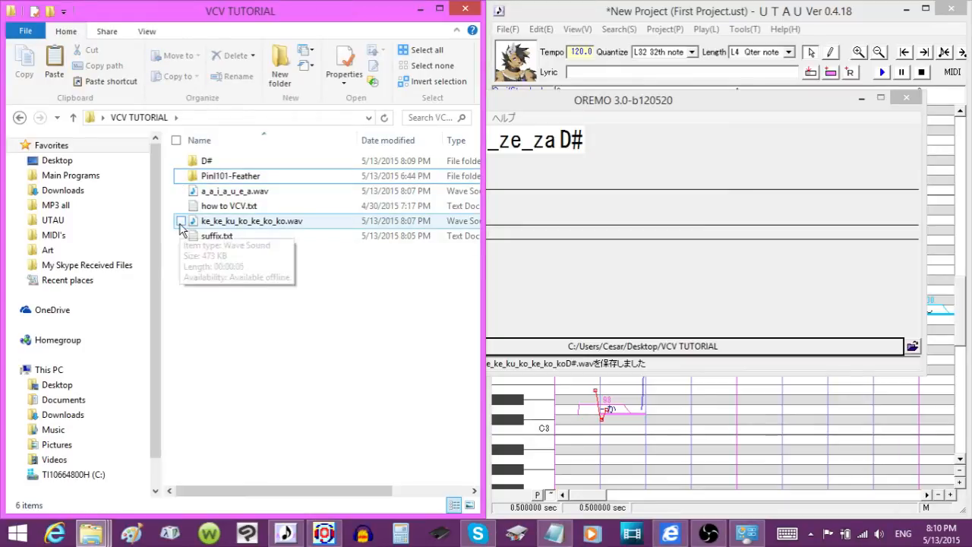
# - Copy oto.ini from the D# folder into the main VCV TUTORIAL folder
pyautogui.rightClick(235, 294)
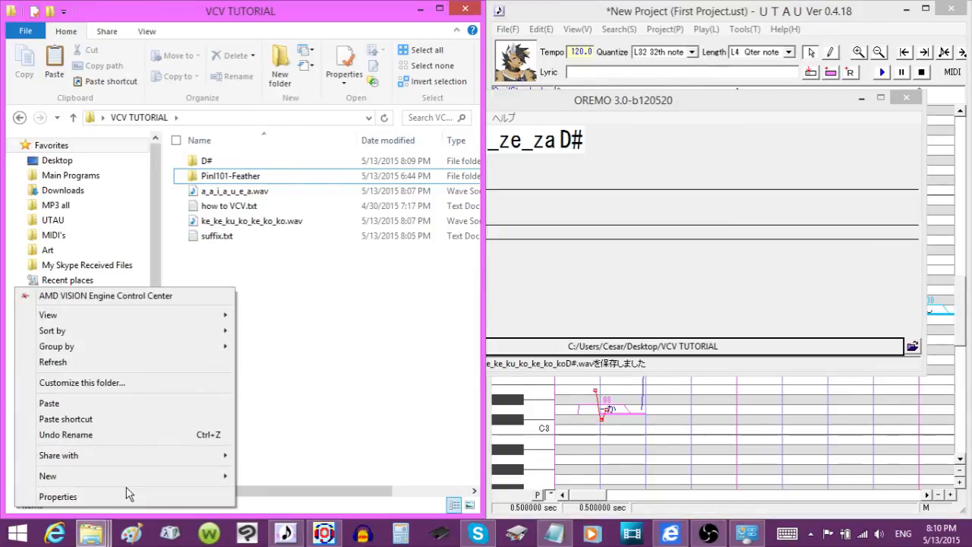
pyautogui.click(330, 312)
pyautogui.click(245, 163)
pyautogui.doubleClick(244, 162)
pyautogui.press('BackSpace')
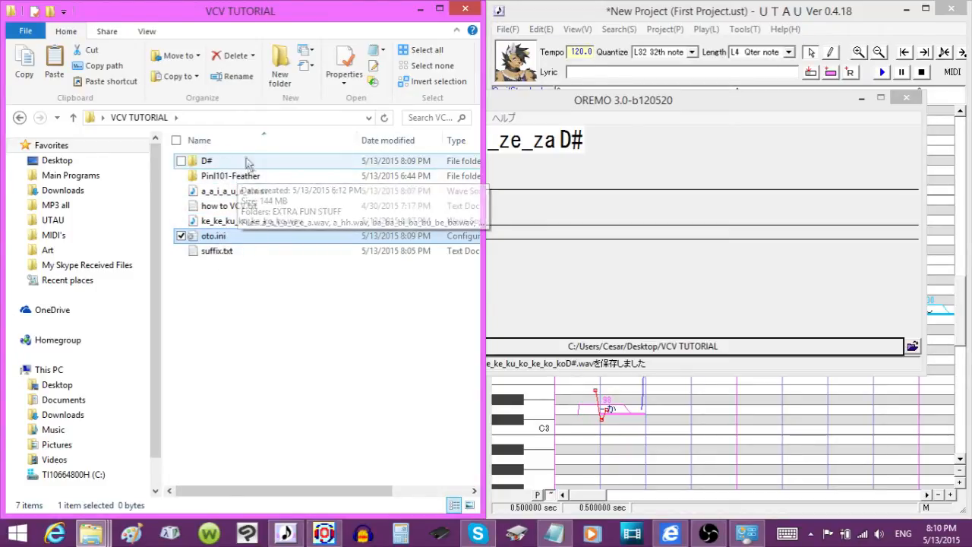
# - Close OREMO, then switch to UTAU and set the project's voice bank to 水音ラル(みねらる)
pyautogui.click(629, 99)
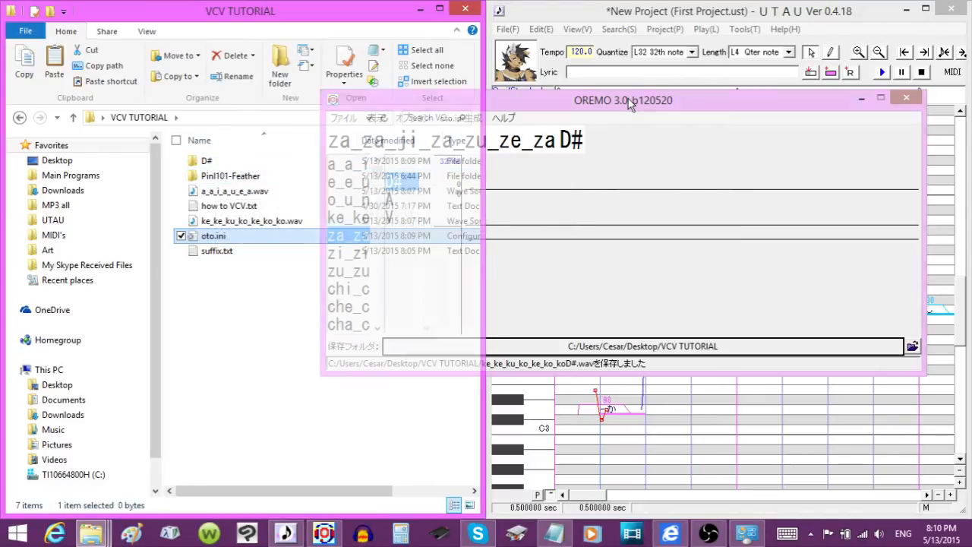
pyautogui.click(907, 97)
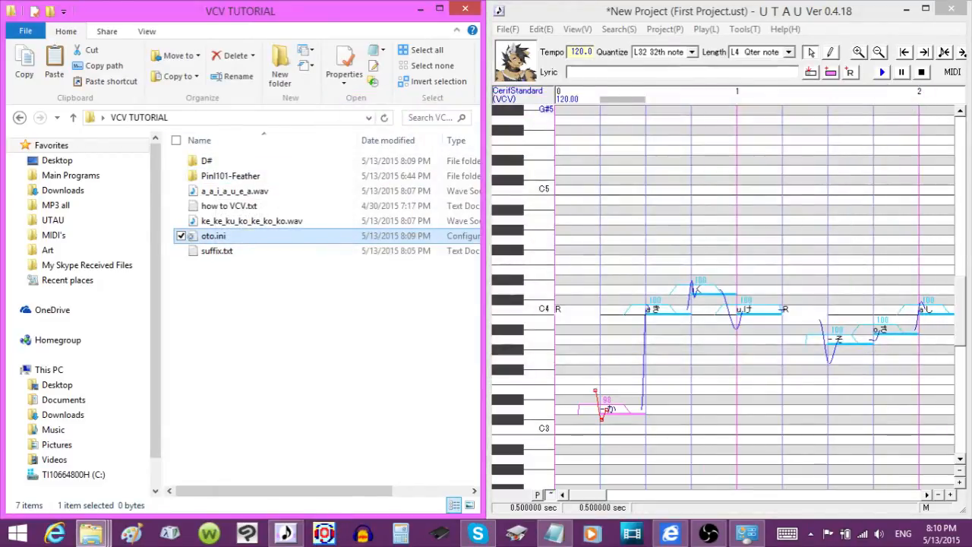
pyautogui.click(535, 99)
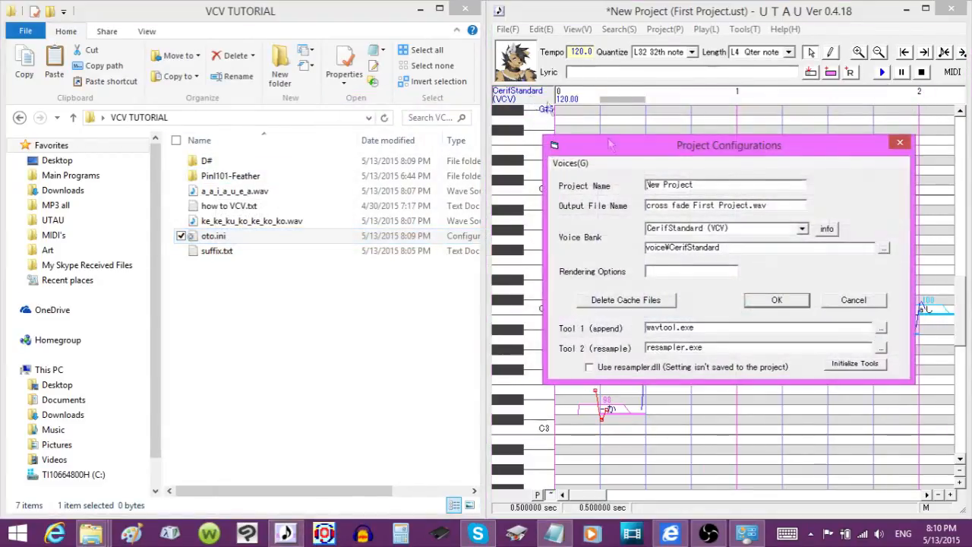
pyautogui.click(696, 230)
pyautogui.click(730, 38)
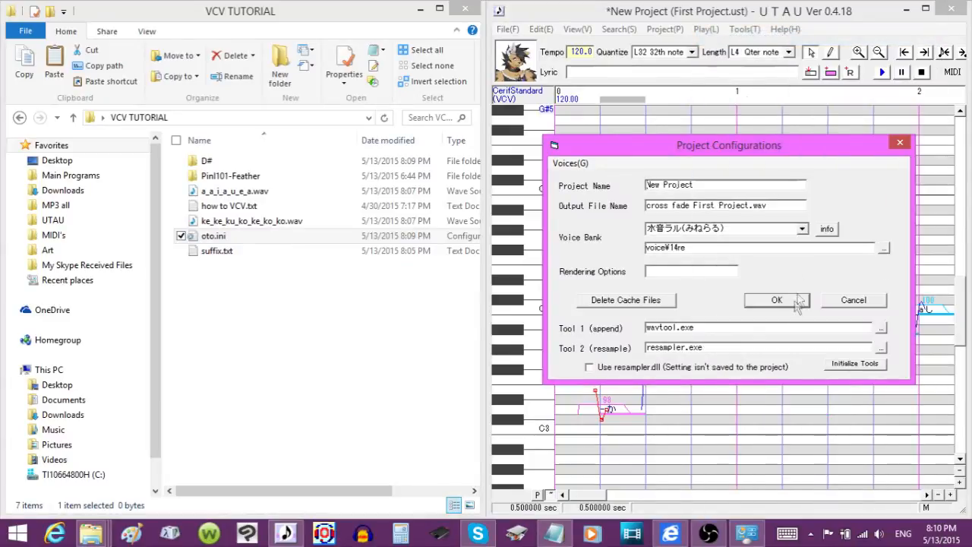
pyautogui.click(791, 308)
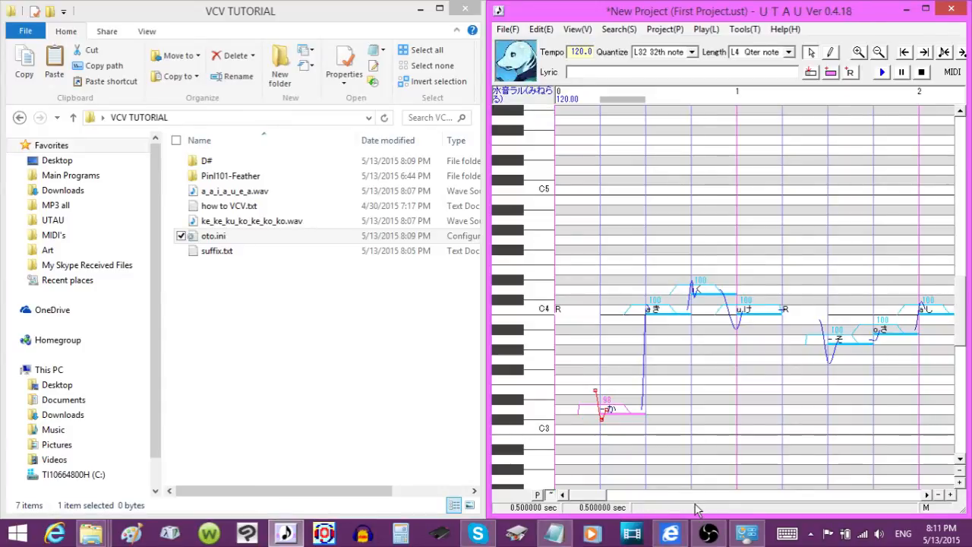
# - Maximize UTAU and open the voice configurations of the 水音ラル voicebank to examine its d3 entries
pyautogui.doubleClick(731, 15)
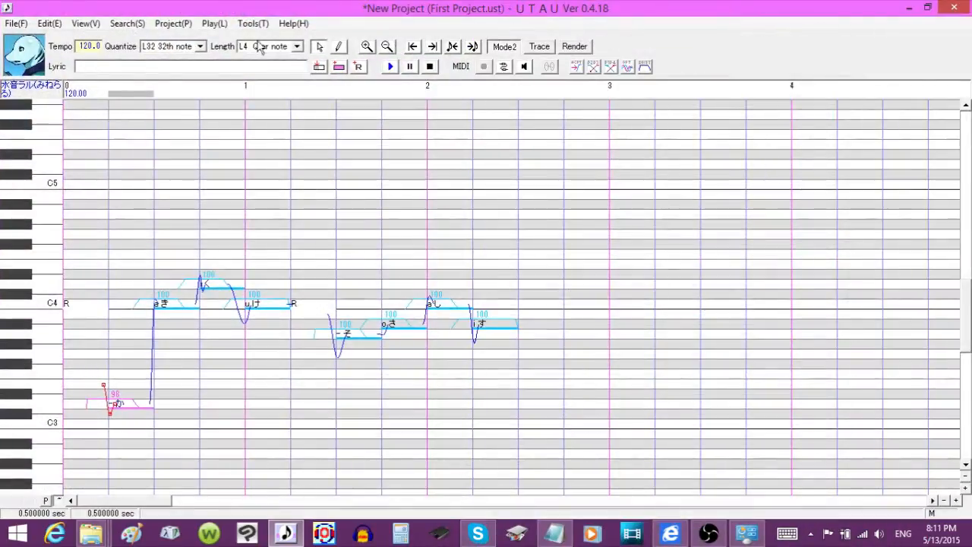
pyautogui.click(253, 24)
pyautogui.click(228, 39)
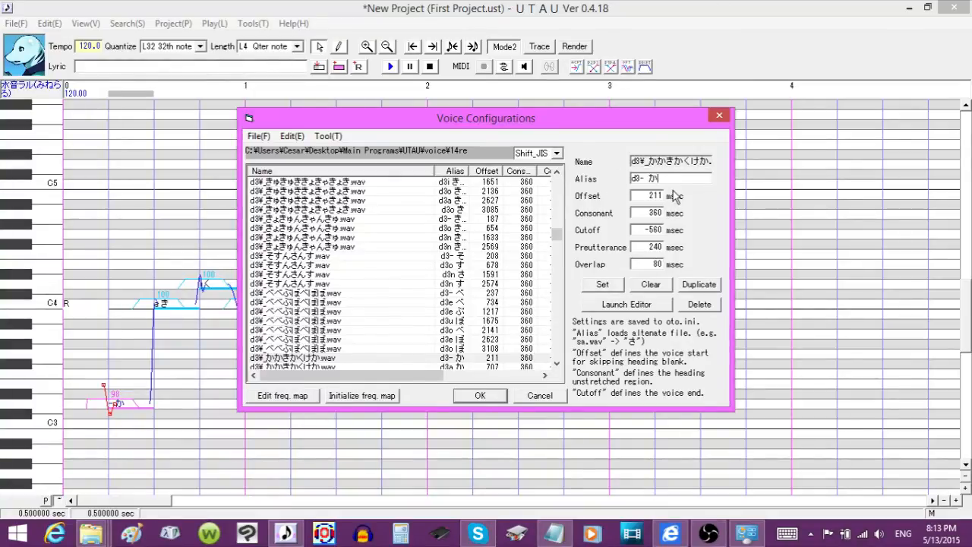
# - Try adding a character after the d3- か alias and remove it again
pyautogui.write('\\')
pyautogui.moveTo(658, 182); pyautogui.dragTo(666, 182)
pyautogui.press('BackSpace')
# - Browse the voicebank's entries from the d3 folder down to the last g#3 ones, and leave the configurations without saving
pyautogui.click(344, 220)
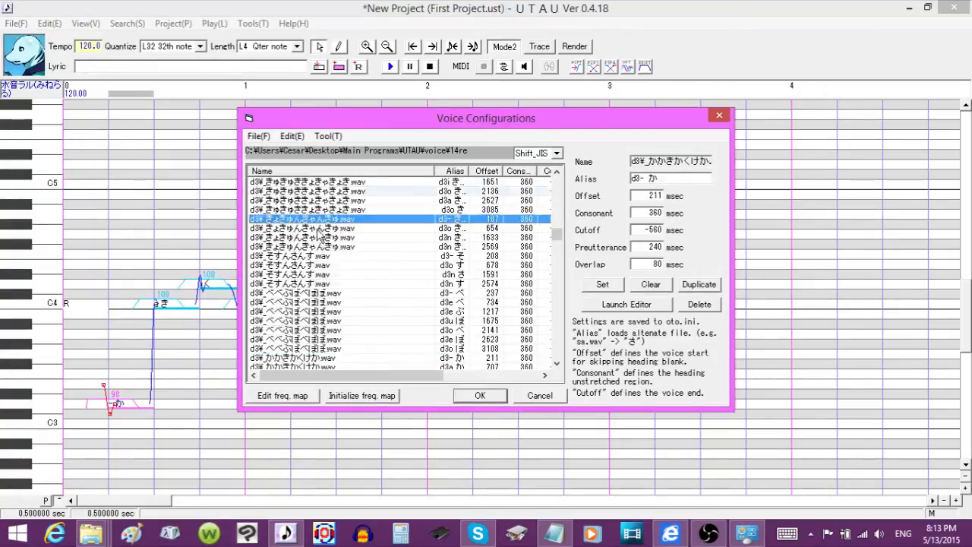
pyautogui.scroll(-20, 320, 231)
pyautogui.scroll(-10, 289, 257)
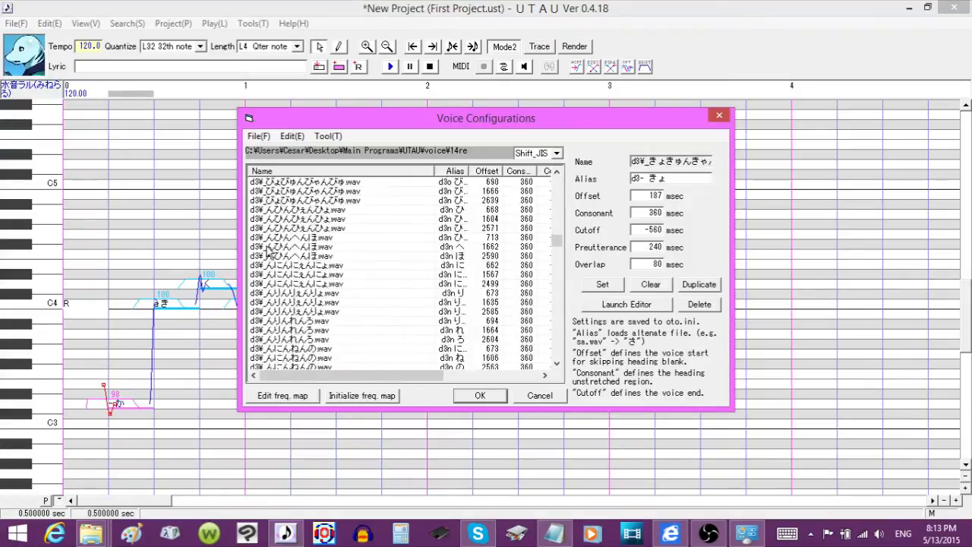
pyautogui.scroll(-10, 288, 247)
pyautogui.moveTo(557, 248); pyautogui.dragTo(541, 360)
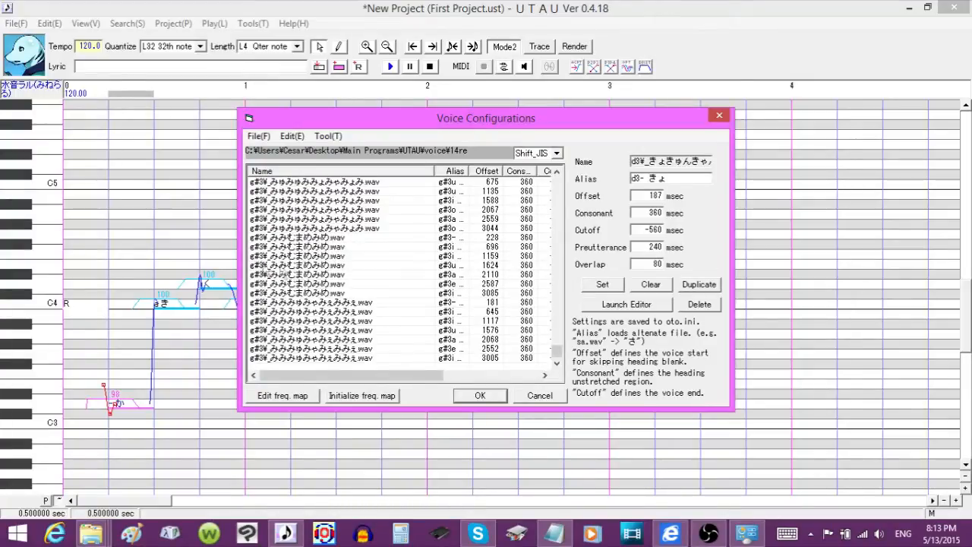
pyautogui.click(541, 395)
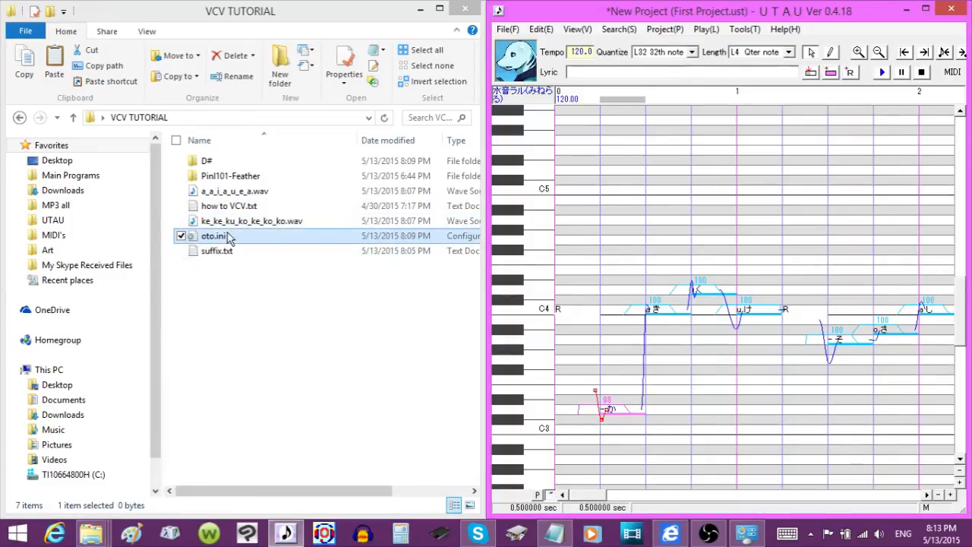
pyautogui.moveTo(2, 3)
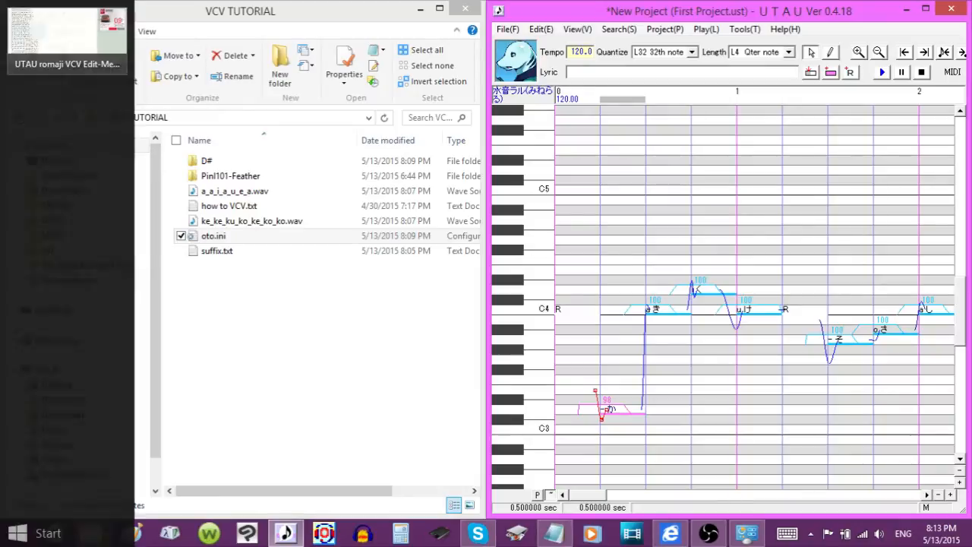
# - Paste the romaji VCV oto entries into the empty oto.ini of the D# folder
pyautogui.click(32, 38)
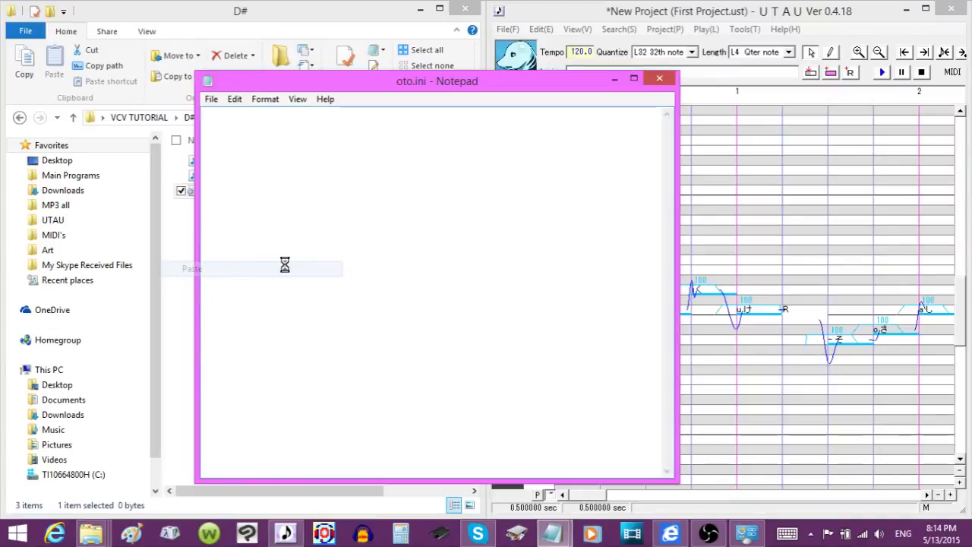
pyautogui.moveTo(445, 82); pyautogui.dragTo(635, 84)
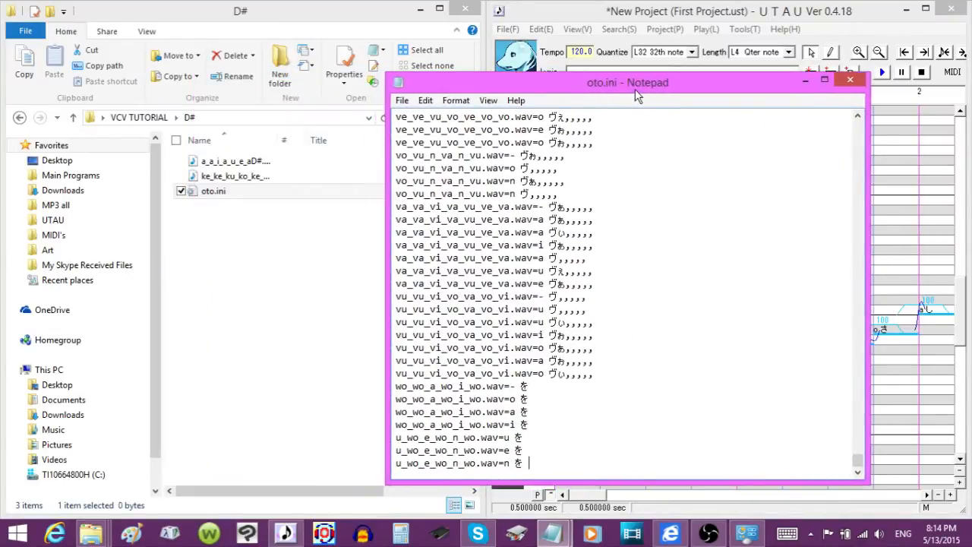
pyautogui.moveTo(637, 94); pyautogui.dragTo(632, 89)
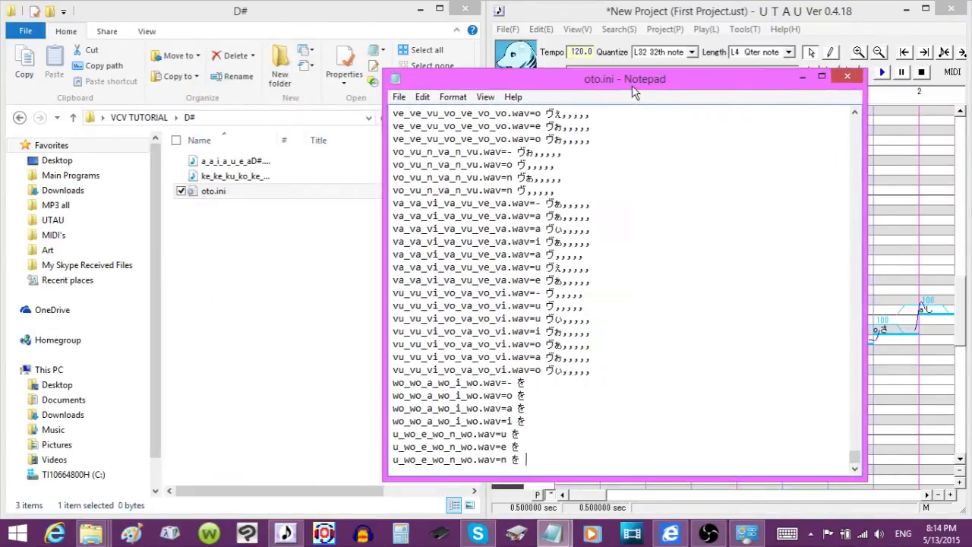
pyautogui.click(318, 23)
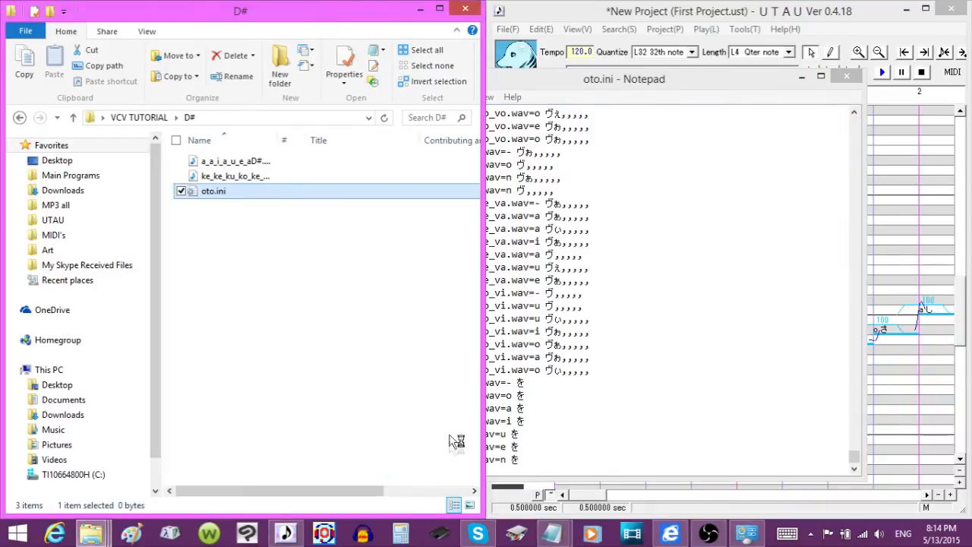
# - Widen the D# folder's Name column to show the full wav names, and place oto.ini beside it at its first entries
pyautogui.moveTo(277, 140); pyautogui.dragTo(354, 140)
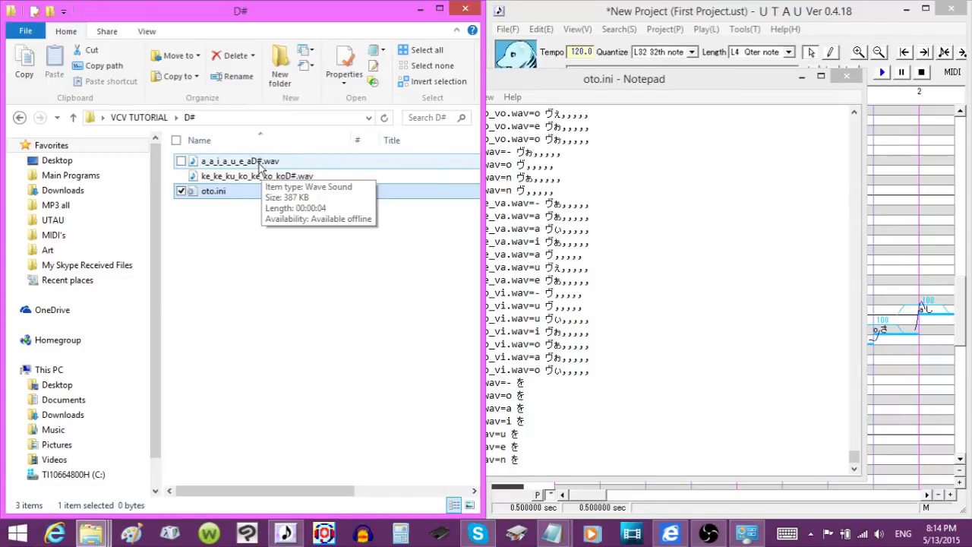
pyautogui.moveTo(575, 88); pyautogui.dragTo(971, 107)
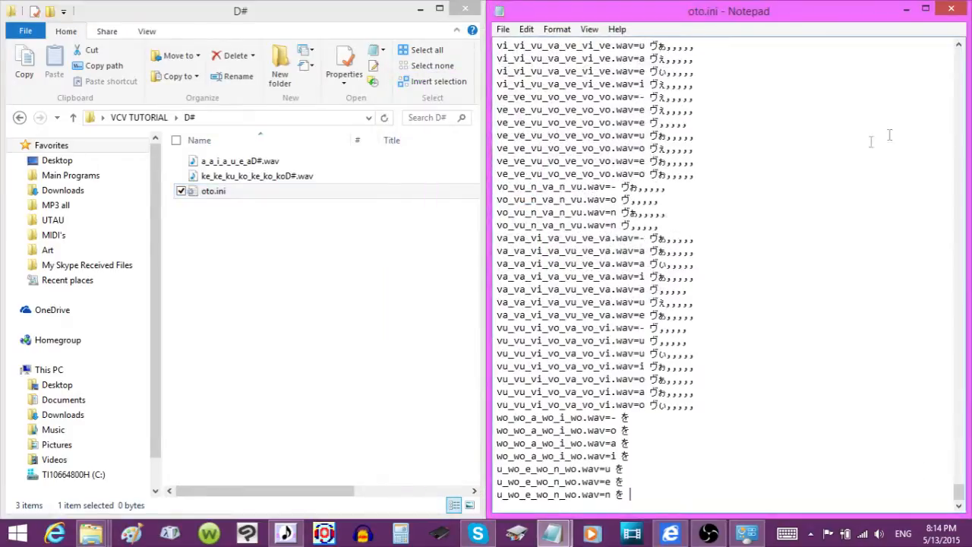
pyautogui.scroll(5, 694, 166)
pyautogui.scroll(3, 693, 166)
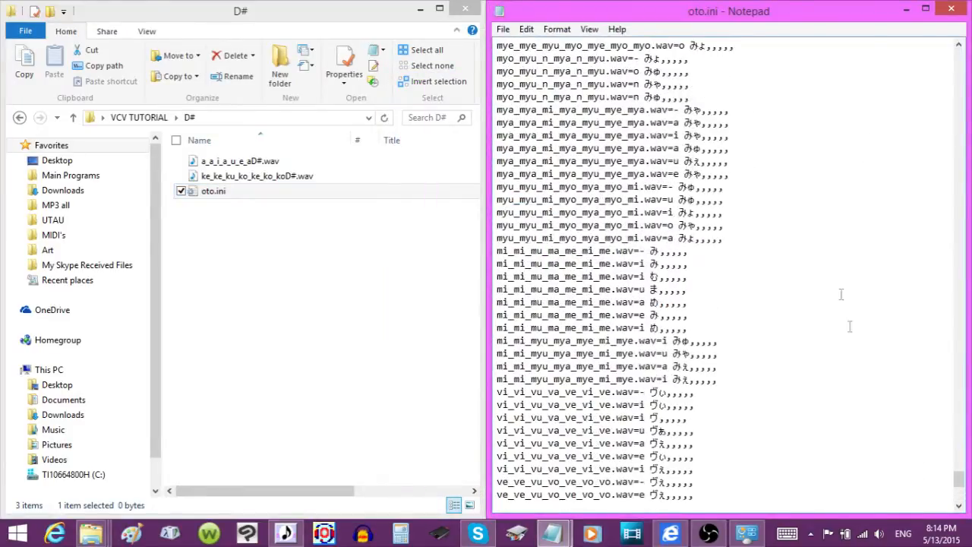
pyautogui.moveTo(959, 483); pyautogui.dragTo(959, 59)
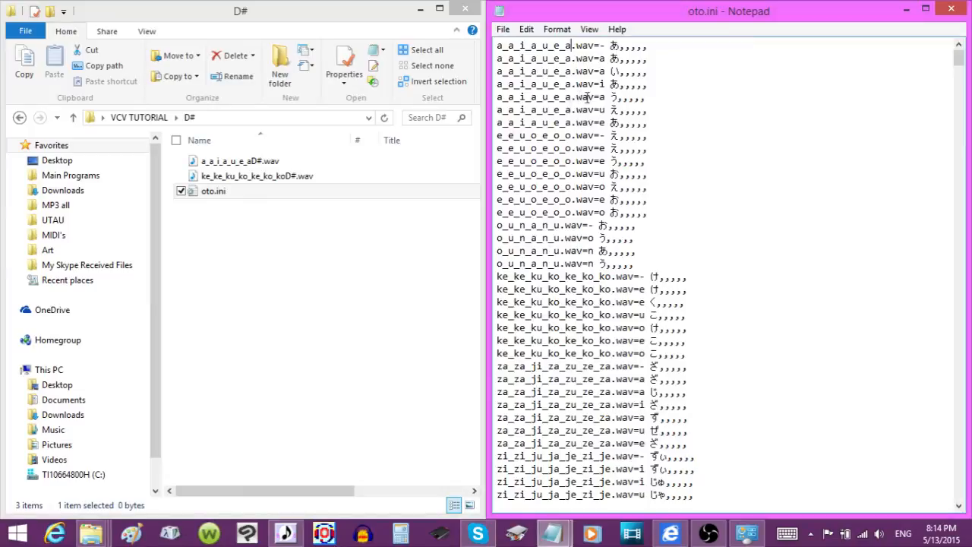
# - Replace every ".wav" in the D# oto.ini with "D#.wav"
pyautogui.click(503, 30)
pyautogui.click(503, 31)
pyautogui.click(505, 30)
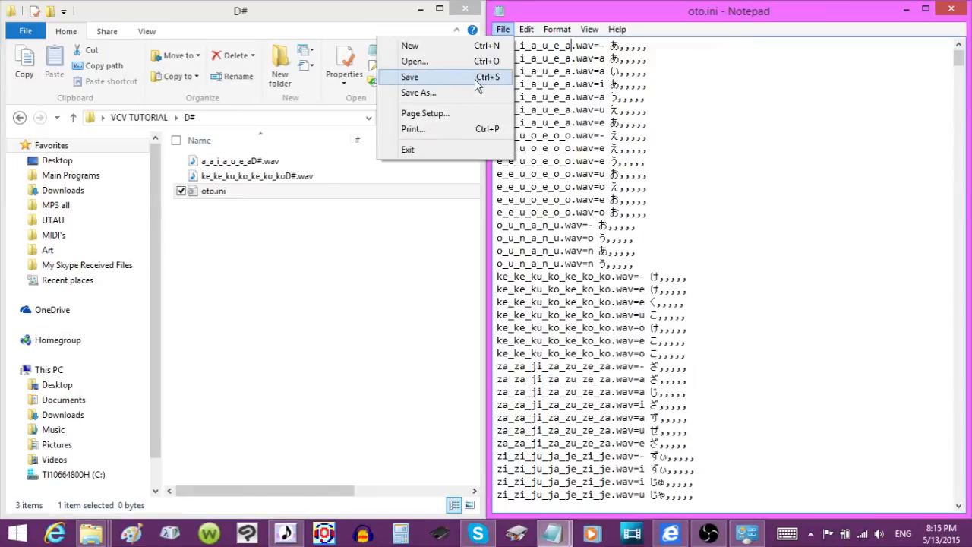
pyautogui.moveTo(527, 30)
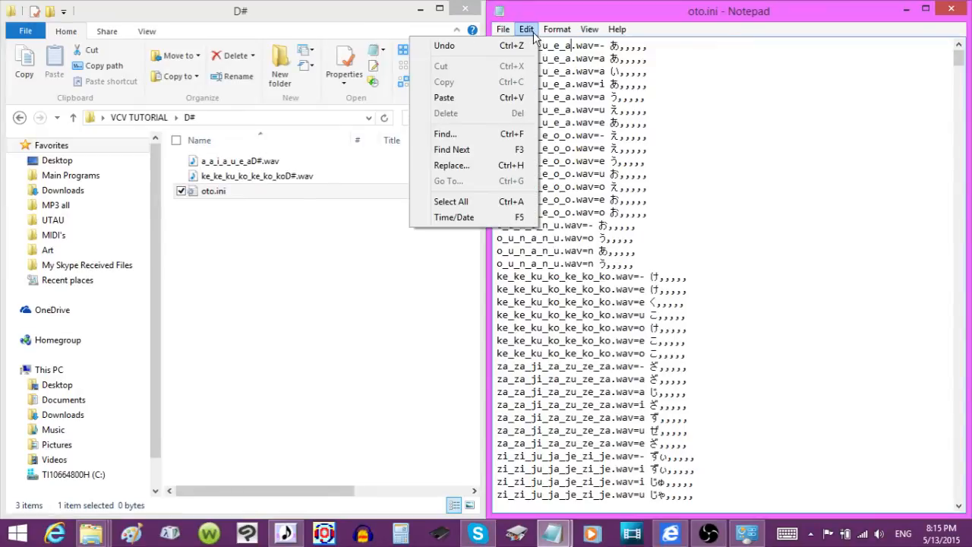
pyautogui.click(493, 171)
pyautogui.moveTo(650, 97); pyautogui.dragTo(633, 138)
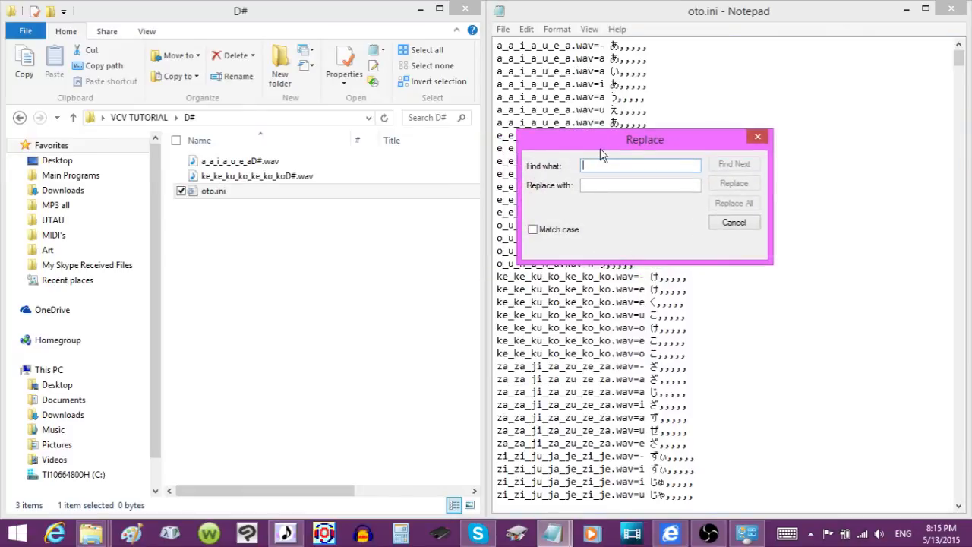
pyautogui.write('.wav')
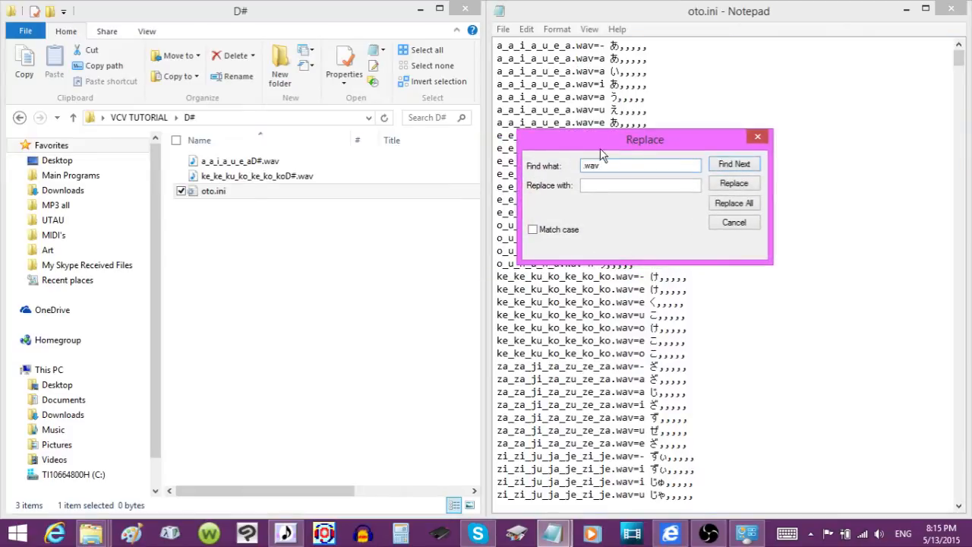
pyautogui.click(596, 183)
pyautogui.write('D#.wav')
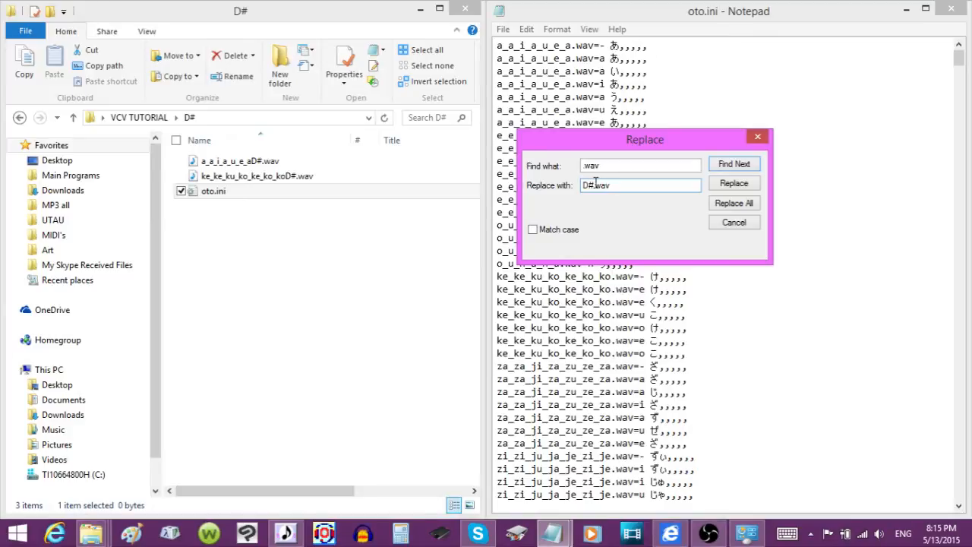
pyautogui.click(731, 205)
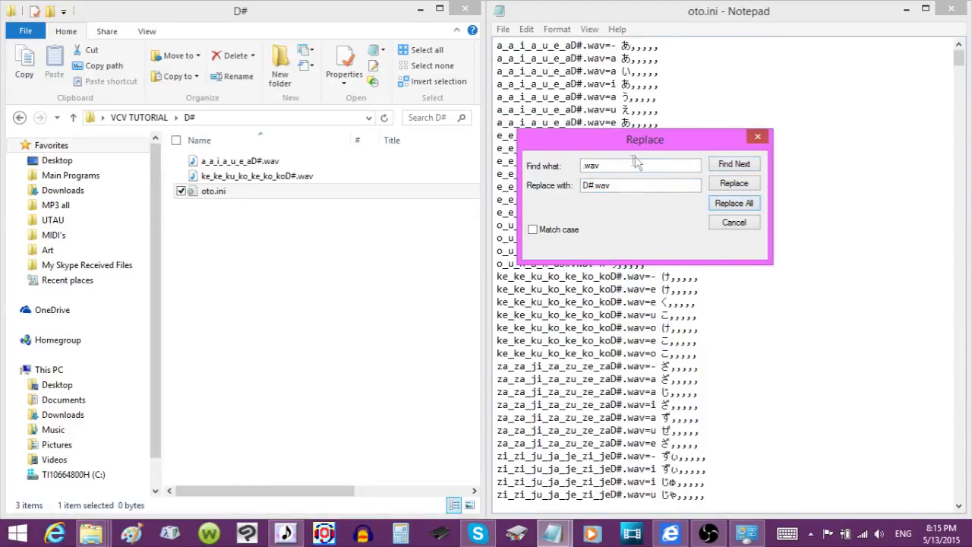
# - Replace every ",,,,," in the D# oto.ini with "D#,,,,," so the aliases carry the pitch suffix, and close the Replace dialog
pyautogui.moveTo(621, 165); pyautogui.dragTo(534, 167)
pyautogui.moveTo(665, 50); pyautogui.dragTo(633, 45)
pyautogui.hotkey('ctrl', 'c')
pyautogui.rightClick(634, 47)
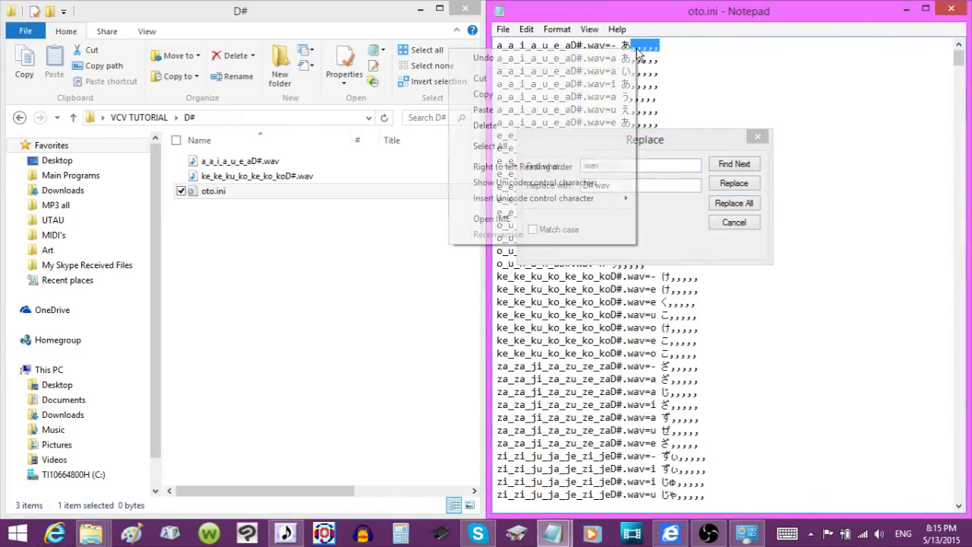
pyautogui.click(583, 94)
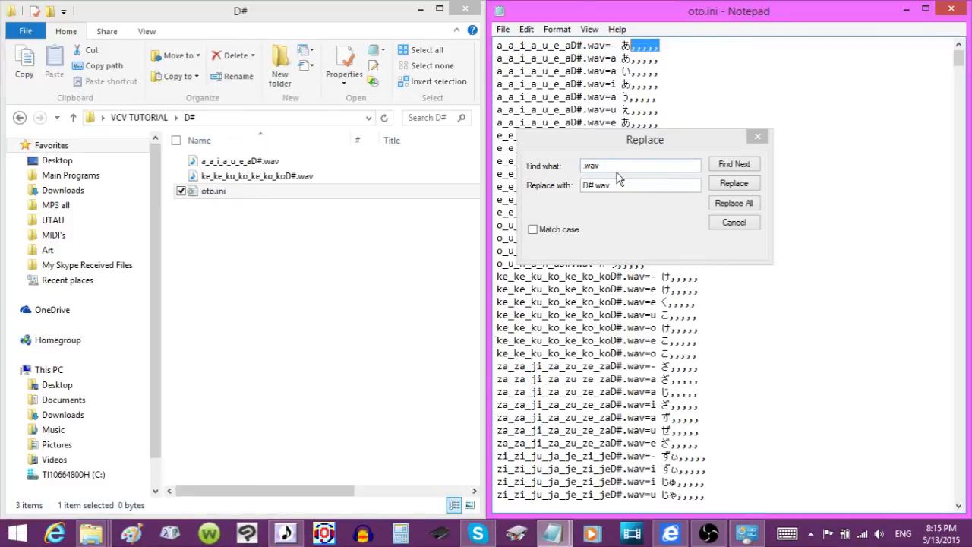
pyautogui.moveTo(613, 186); pyautogui.dragTo(597, 188)
pyautogui.rightClick(598, 188)
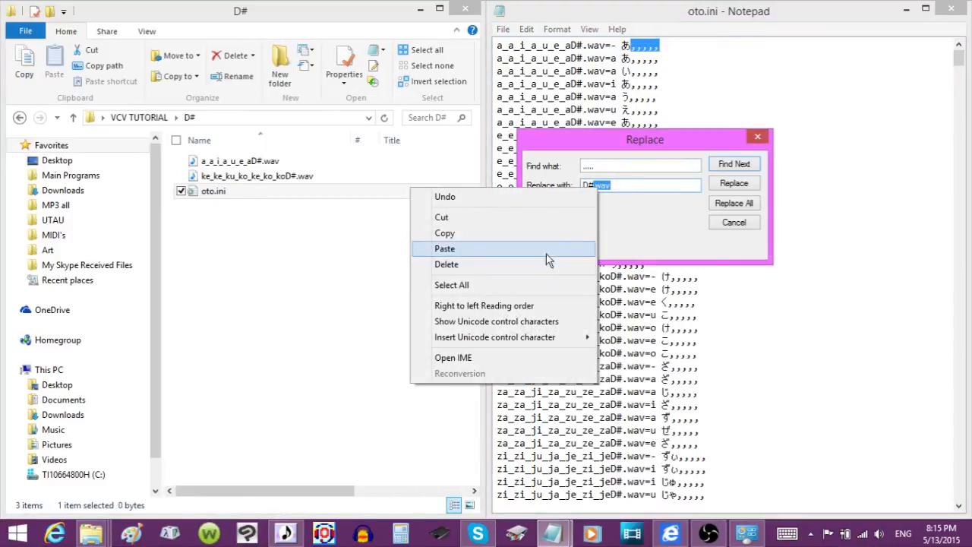
pyautogui.click(547, 255)
pyautogui.click(734, 205)
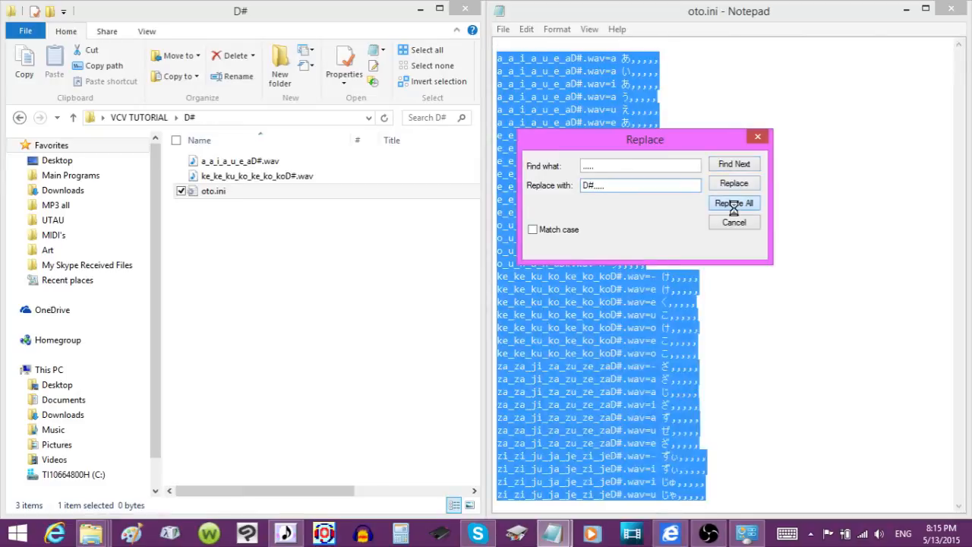
pyautogui.click(758, 136)
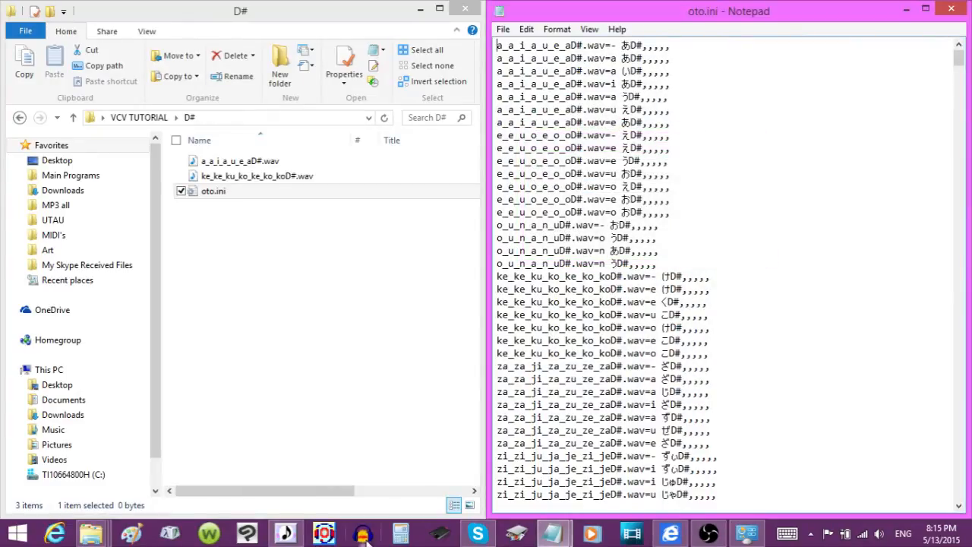
# - Switch to UTAU and select the first four notes, from - か to u け
pyautogui.moveTo(298, 536)
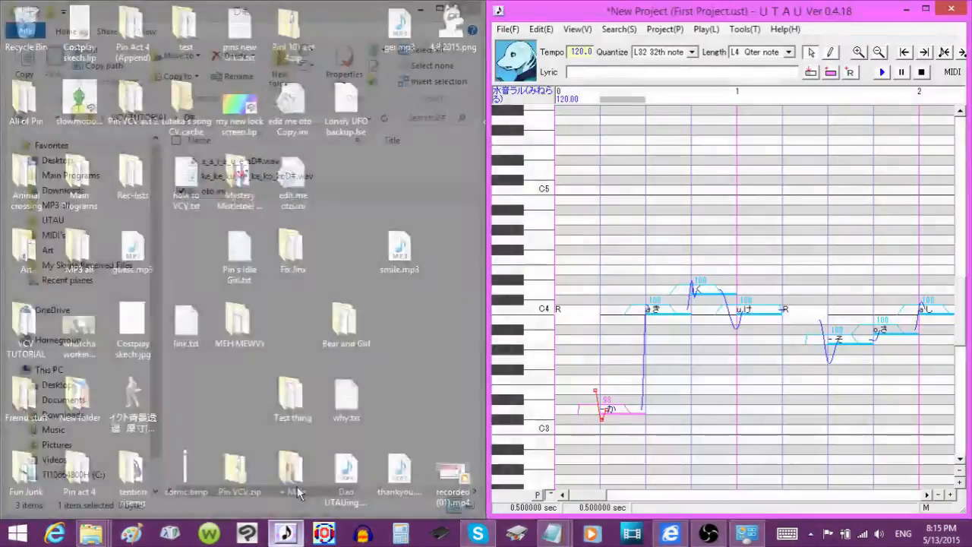
pyautogui.click(298, 488)
pyautogui.moveTo(626, 420); pyautogui.dragTo(737, 427)
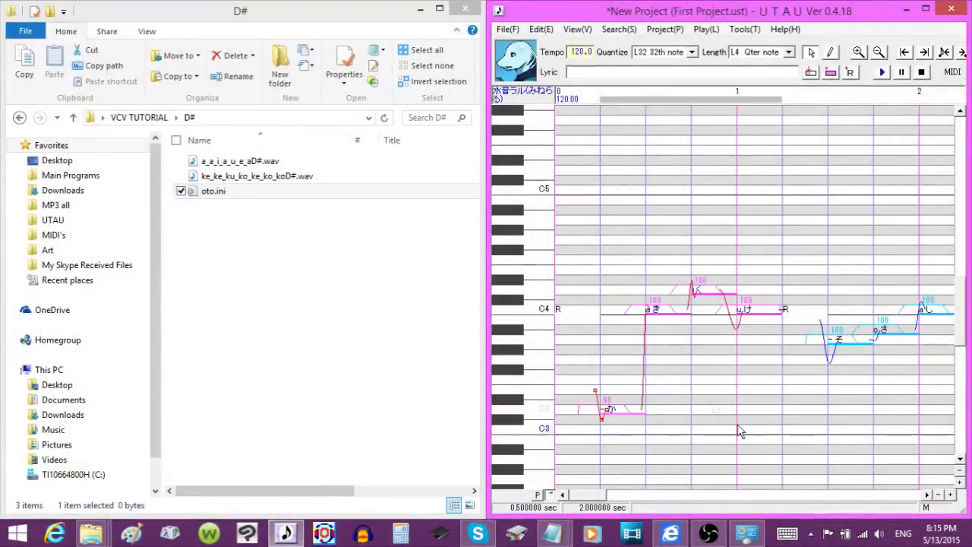
pyautogui.click(745, 29)
pyautogui.moveTo(714, 84)
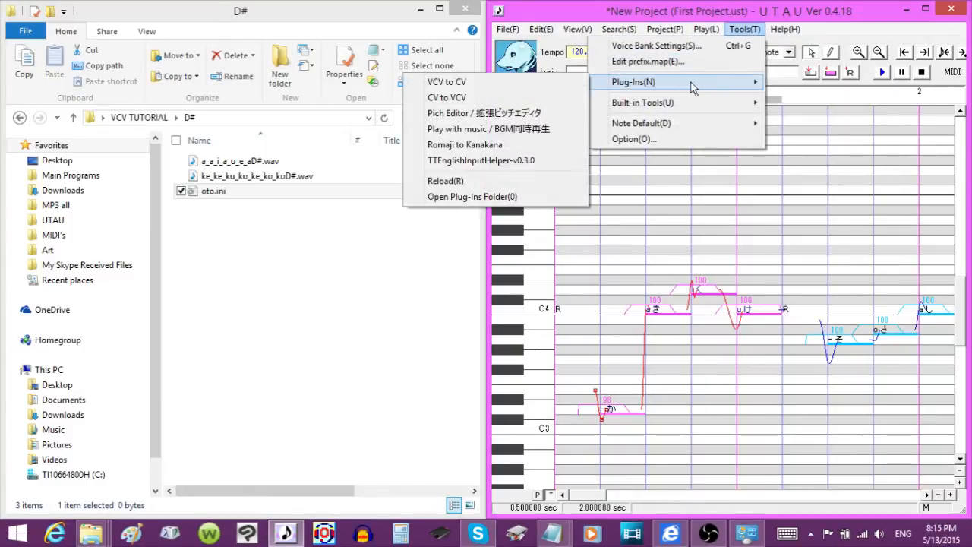
pyautogui.moveTo(678, 103)
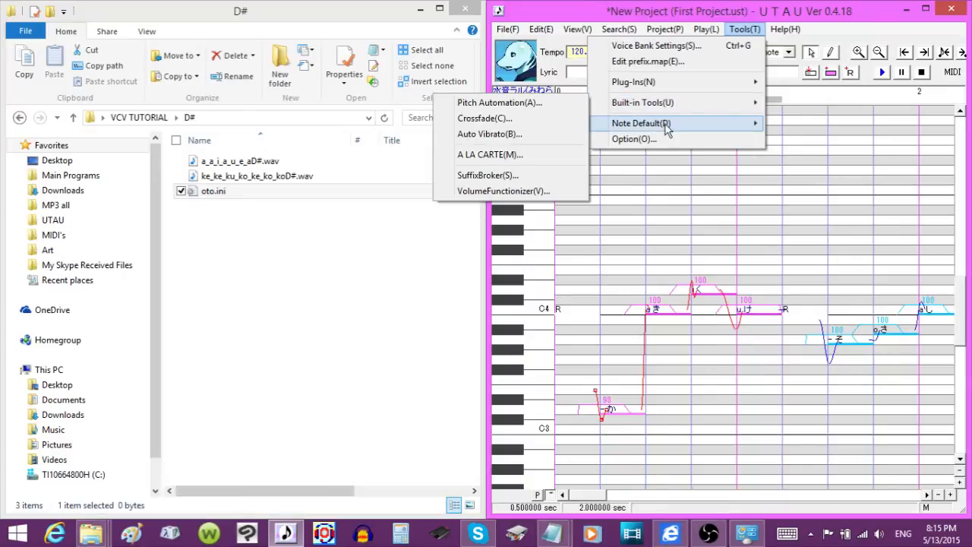
pyautogui.moveTo(666, 128)
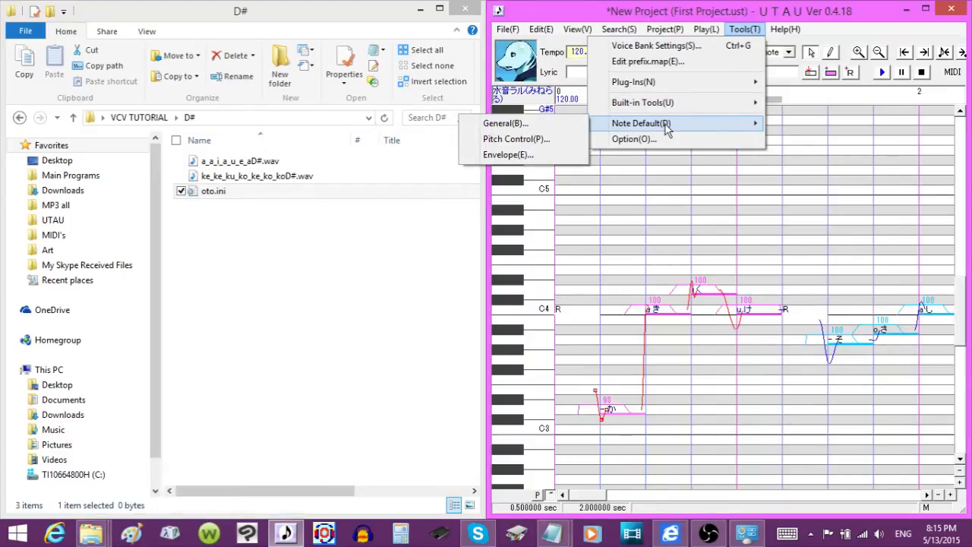
pyautogui.click(661, 61)
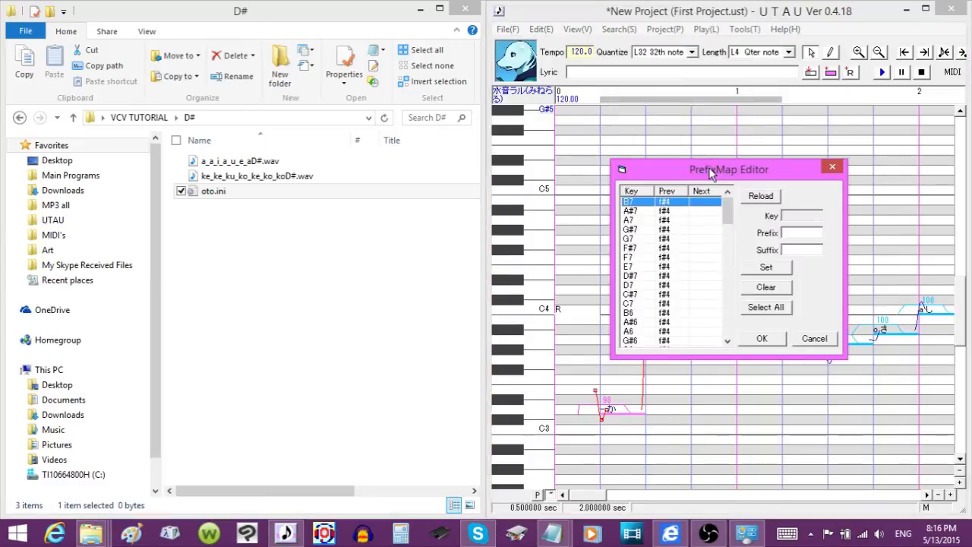
pyautogui.moveTo(709, 173); pyautogui.dragTo(680, 166)
pyautogui.click(803, 158)
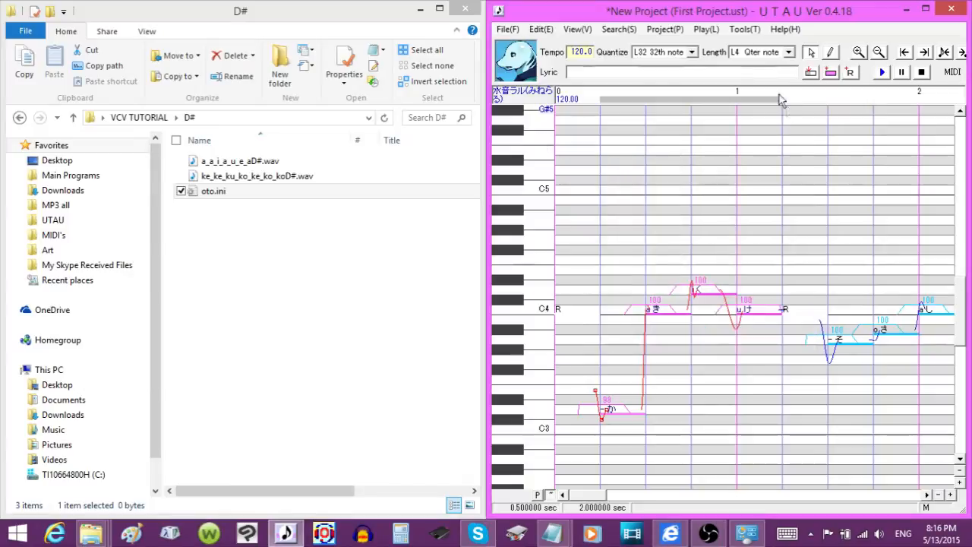
# - Open the prefix map and examine the prefixes assigned to the keys, returning to the VCV TUTORIAL folder before cancelling the editor
pyautogui.click(744, 29)
pyautogui.click(655, 62)
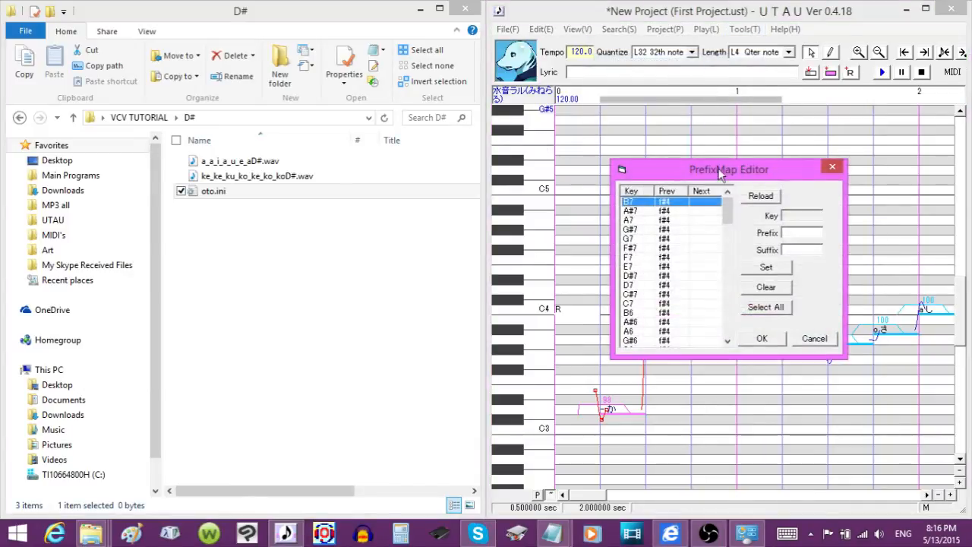
pyautogui.moveTo(734, 173); pyautogui.dragTo(642, 158)
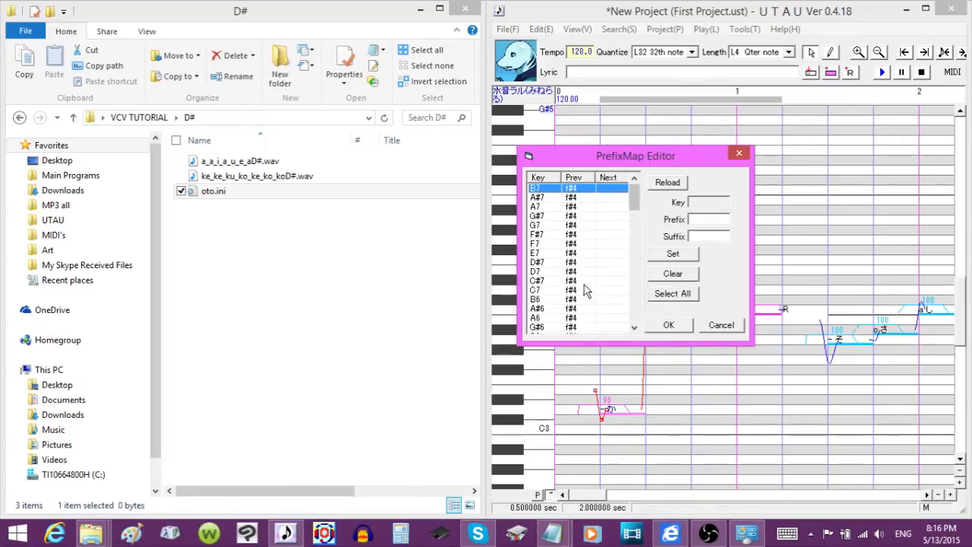
pyautogui.moveTo(563, 177); pyautogui.dragTo(683, 165)
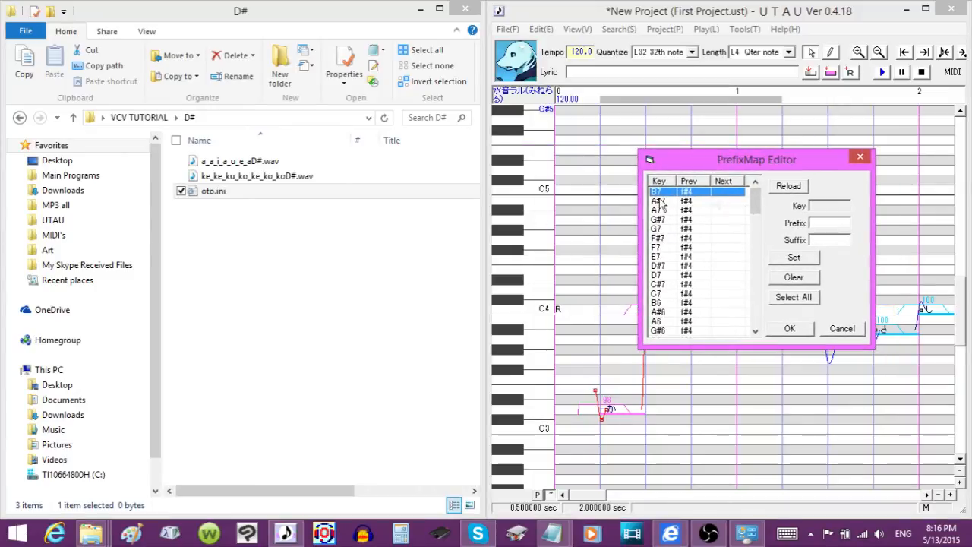
pyautogui.moveTo(752, 208); pyautogui.dragTo(747, 296)
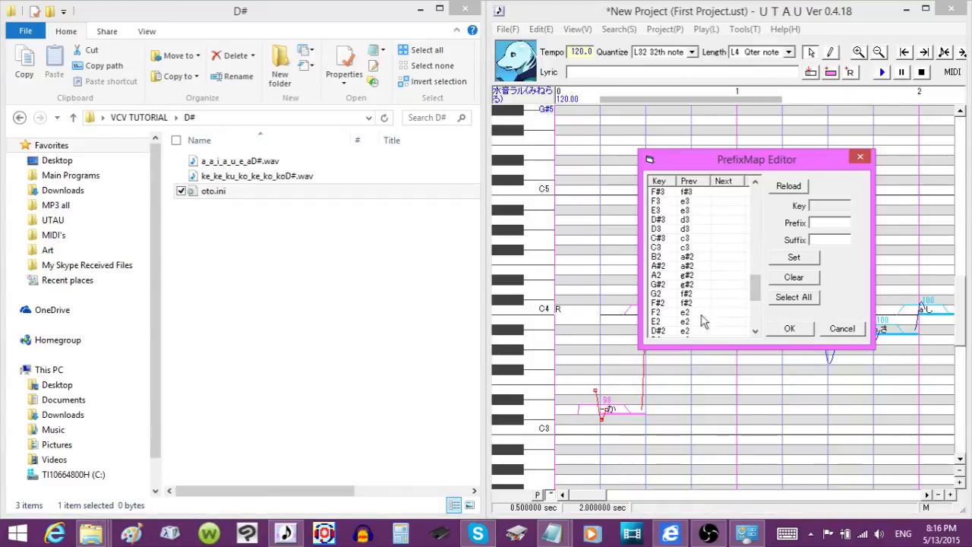
pyautogui.moveTo(757, 288); pyautogui.dragTo(754, 260)
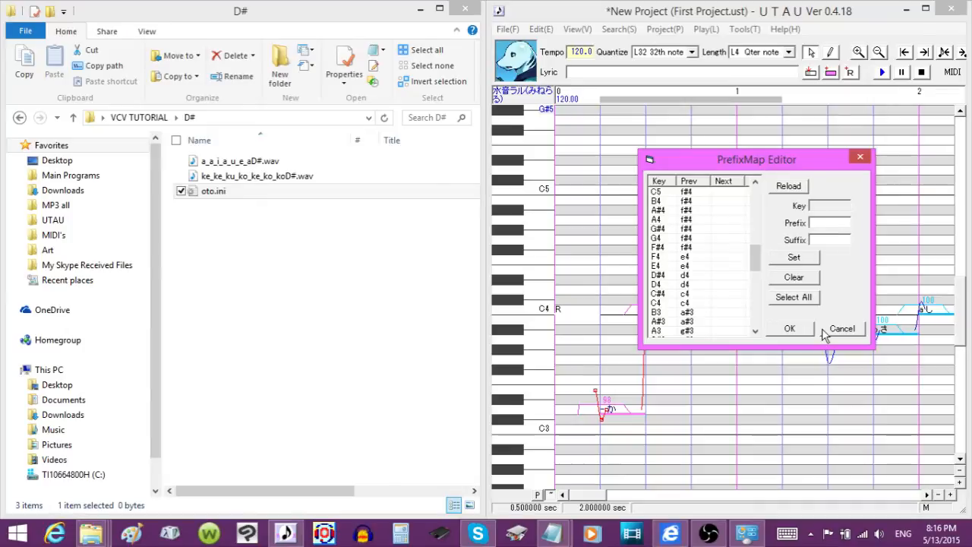
pyautogui.moveTo(754, 268); pyautogui.dragTo(754, 256)
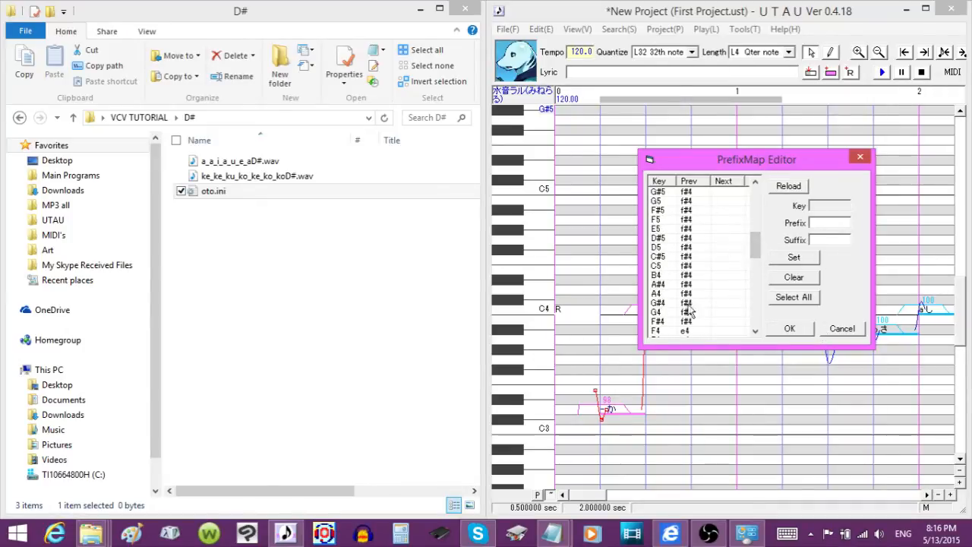
pyautogui.click(20, 117)
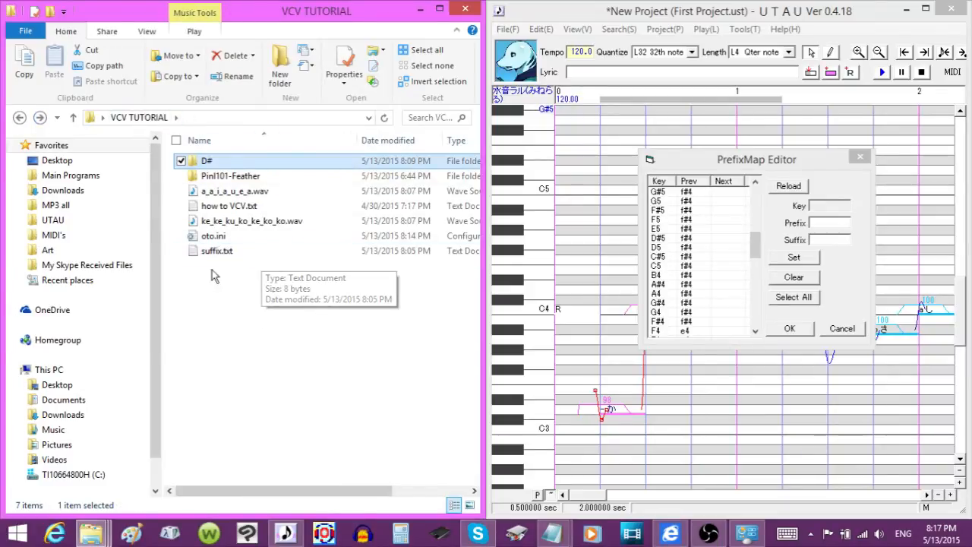
pyautogui.click(849, 328)
pyautogui.click(508, 29)
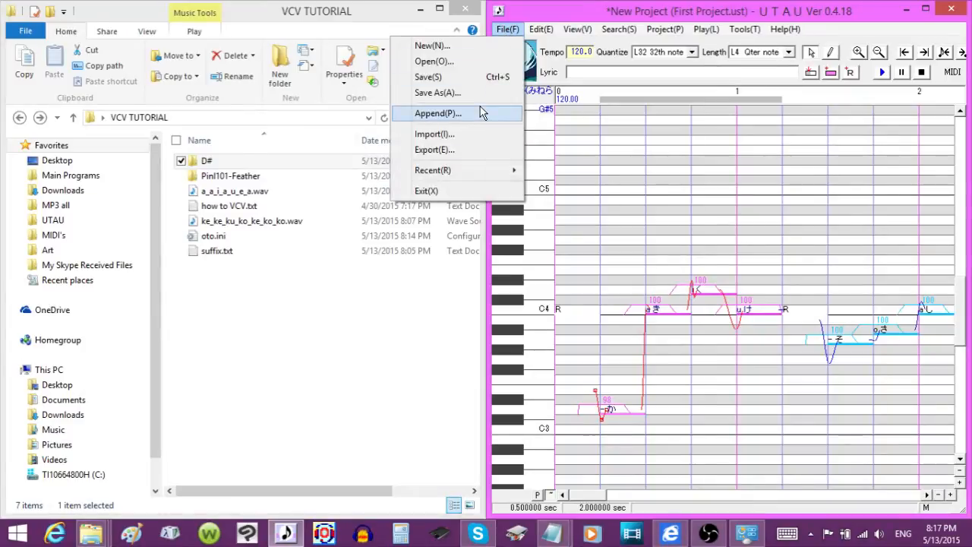
pyautogui.click(542, 30)
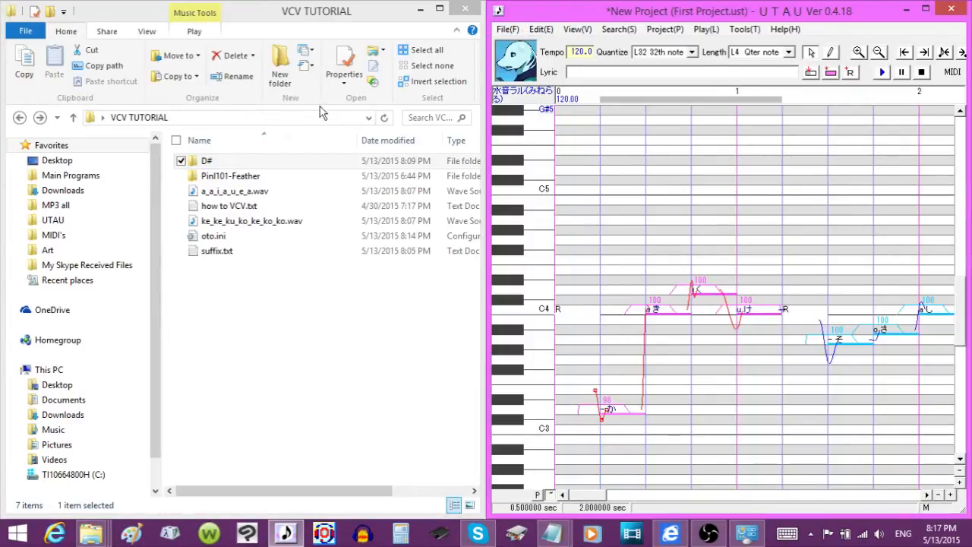
# - Delete the D# folder, both sample WAV files, oto.ini and suffix.txt from the VCV TUTORIAL folder
pyautogui.click(181, 192)
pyautogui.click(183, 221)
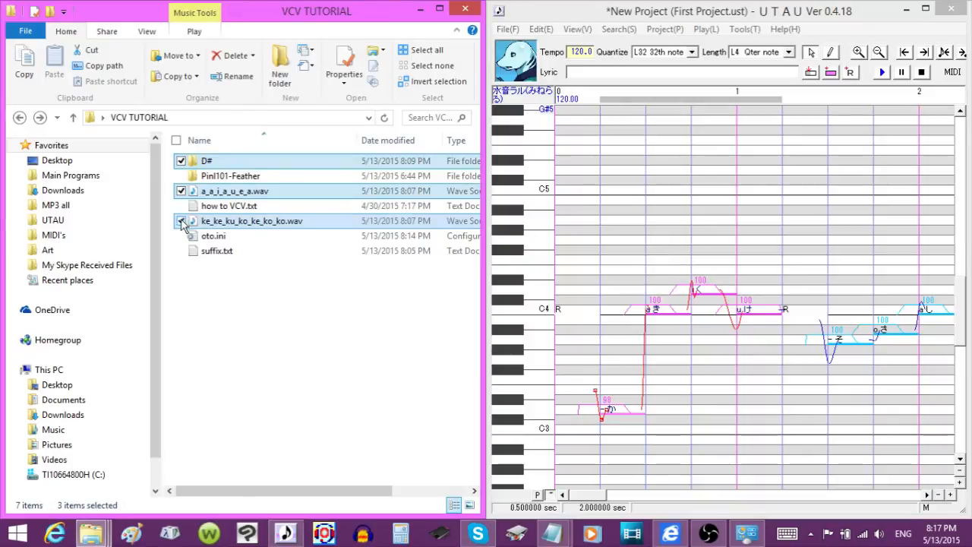
pyautogui.click(181, 236)
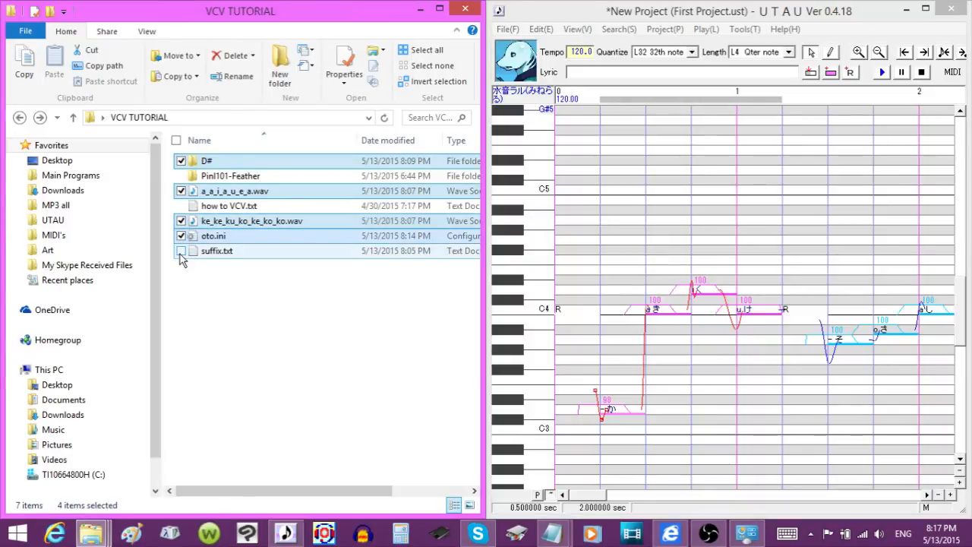
pyautogui.click(181, 252)
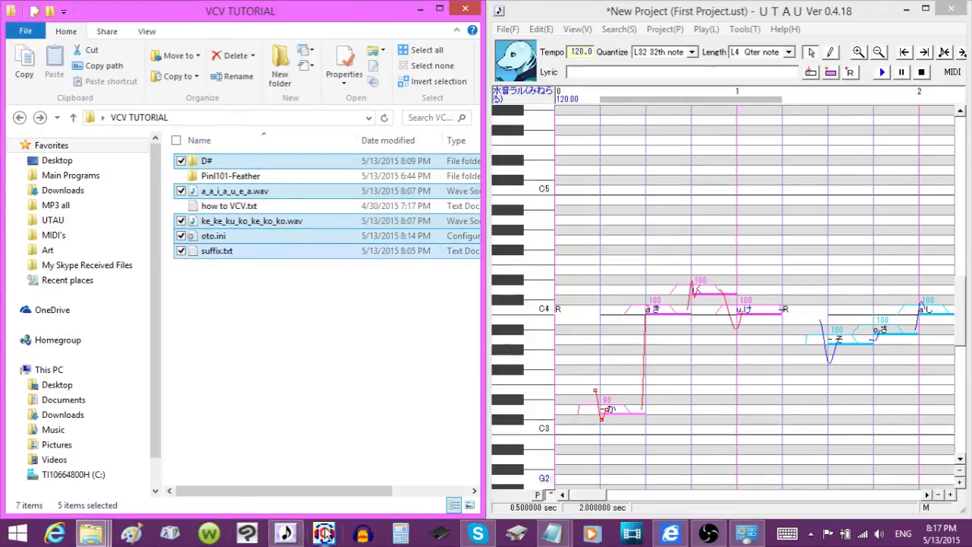
pyautogui.rightClick(192, 195)
pyautogui.press('Escape')
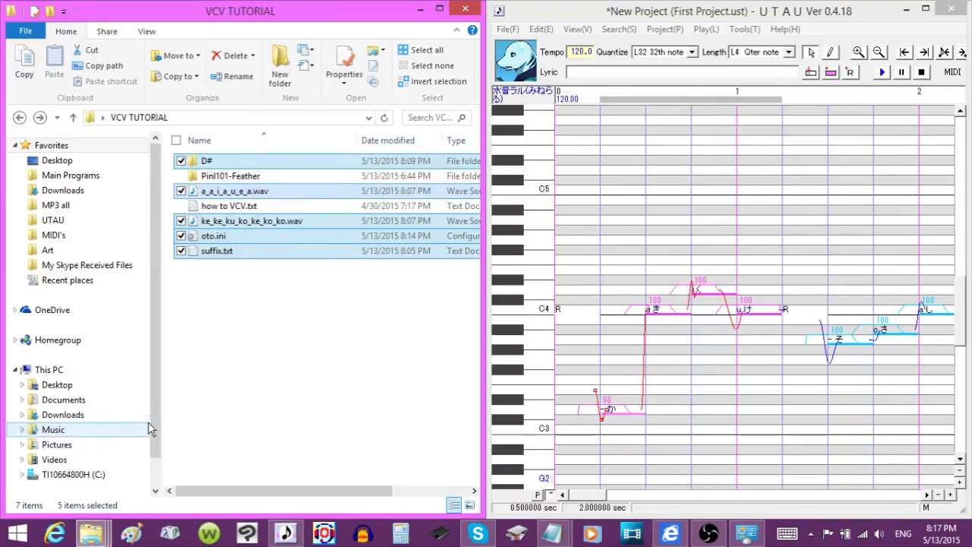
pyautogui.press('Delete')
pyautogui.click(454, 231)
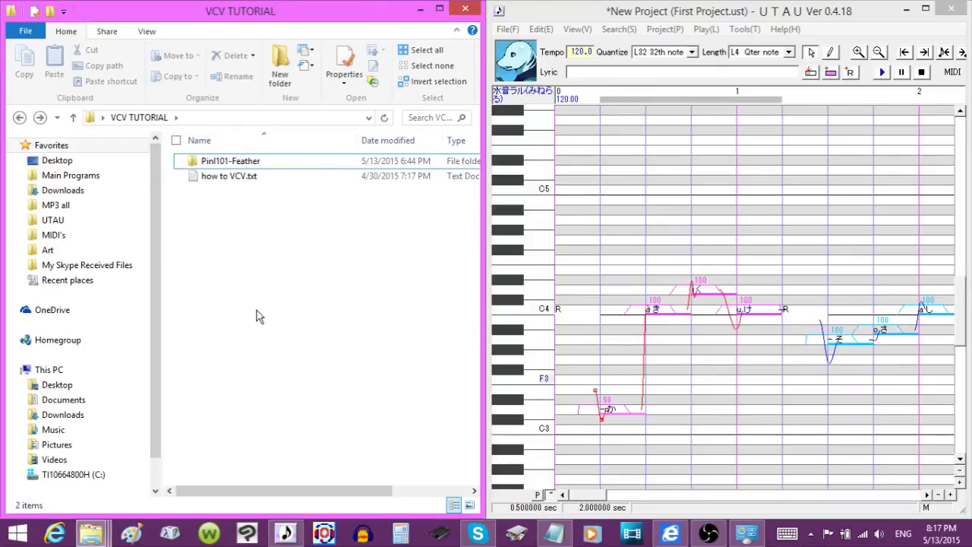
# - Switch to UTAU and set the project's voice bank to the PinI101-Feather folder inside VCV TUTORIAL on the desktop
pyautogui.click(543, 65)
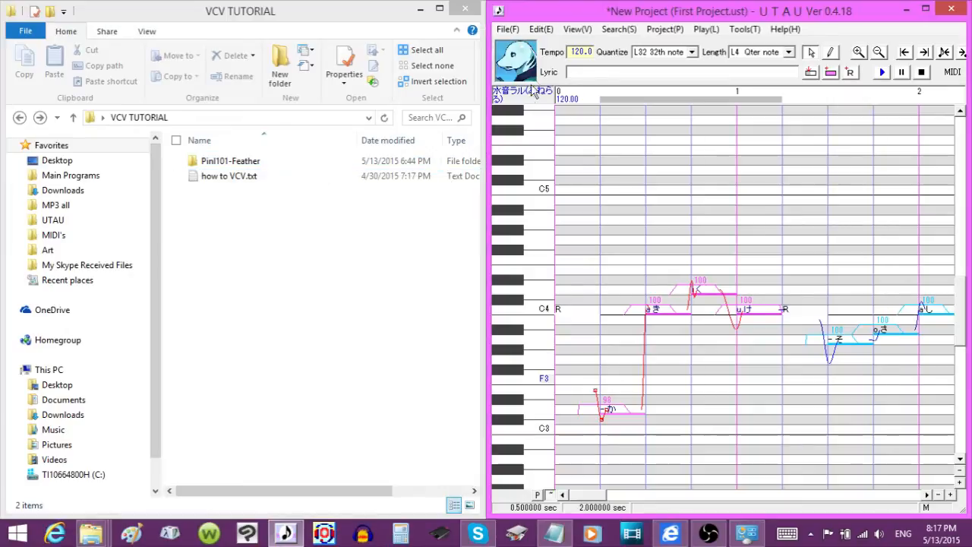
pyautogui.click(531, 97)
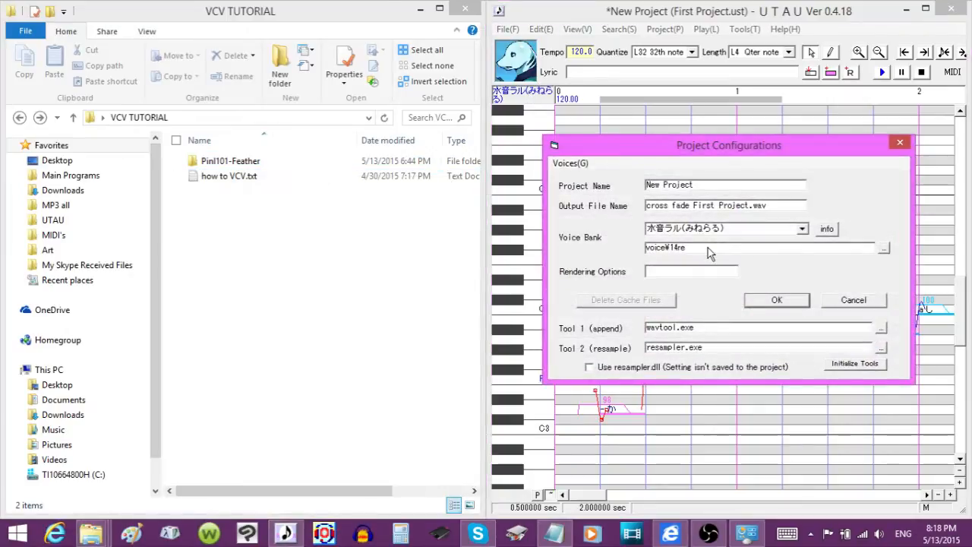
pyautogui.rightClick(708, 248)
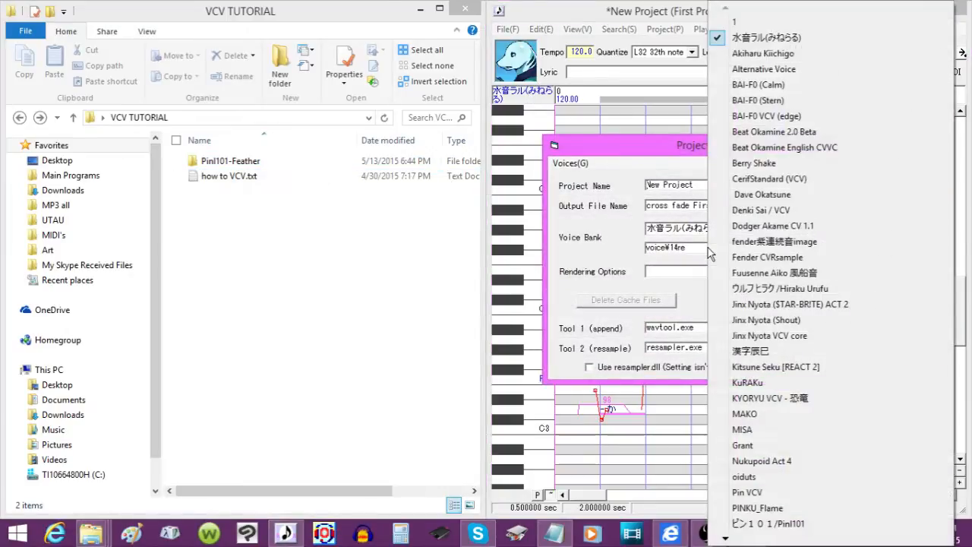
pyautogui.click(574, 250)
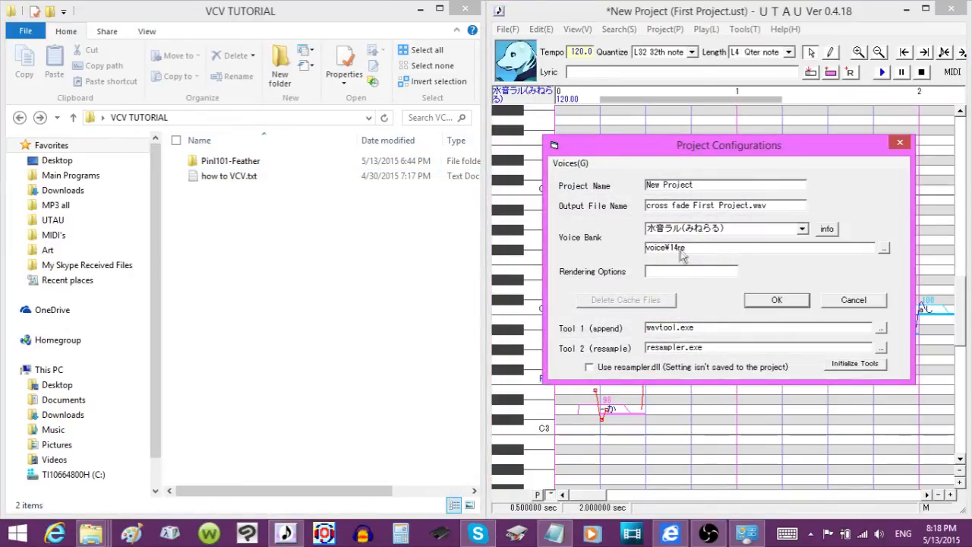
pyautogui.click(884, 249)
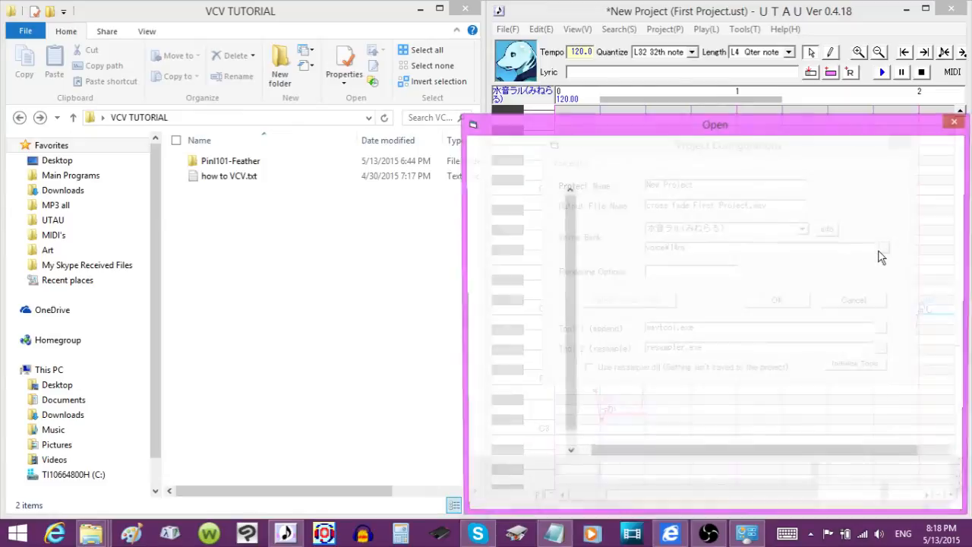
pyautogui.moveTo(772, 128); pyautogui.dragTo(587, 76)
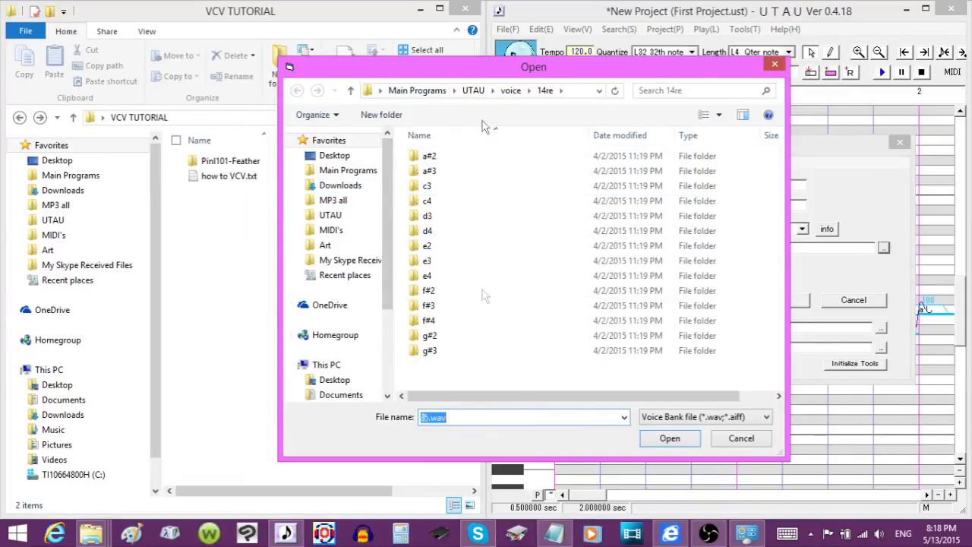
pyautogui.click(335, 156)
pyautogui.doubleClick(427, 179)
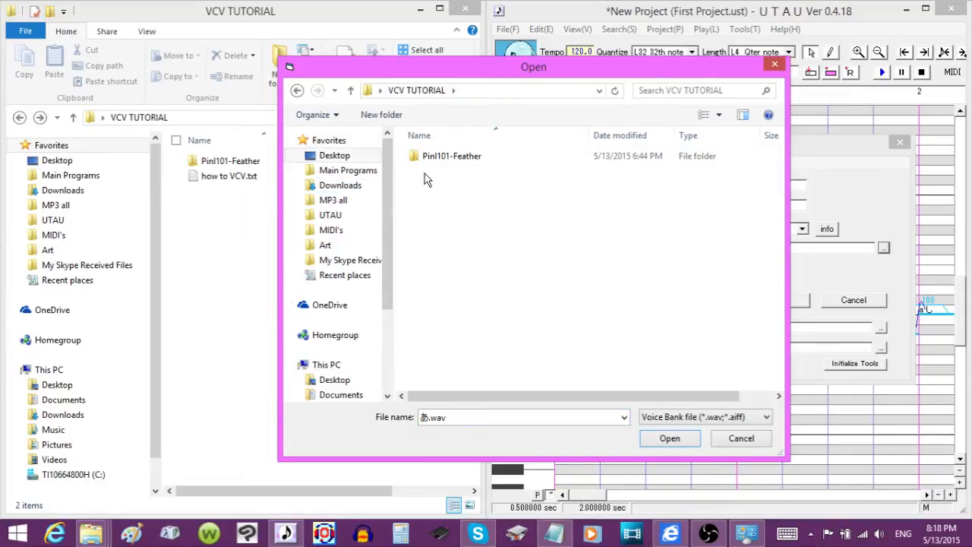
pyautogui.click(468, 165)
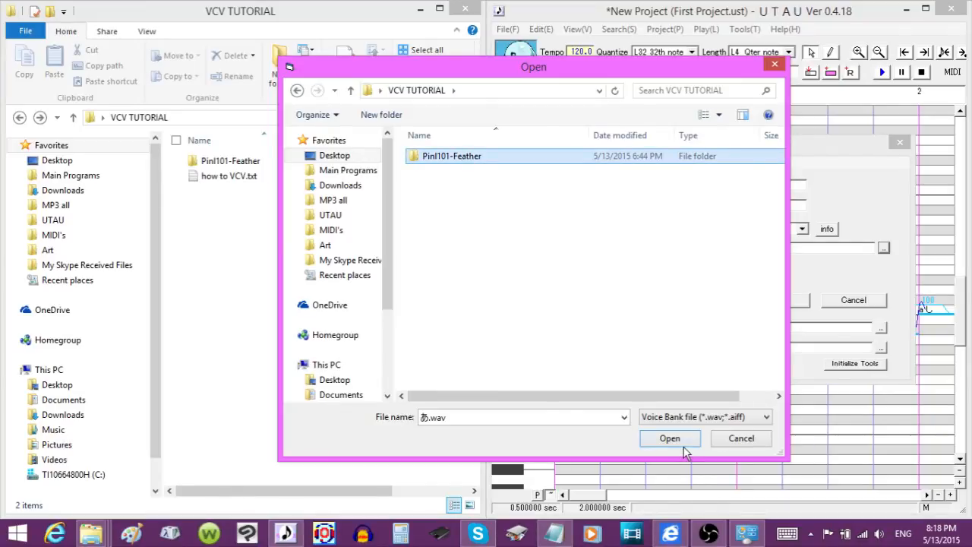
pyautogui.click(686, 441)
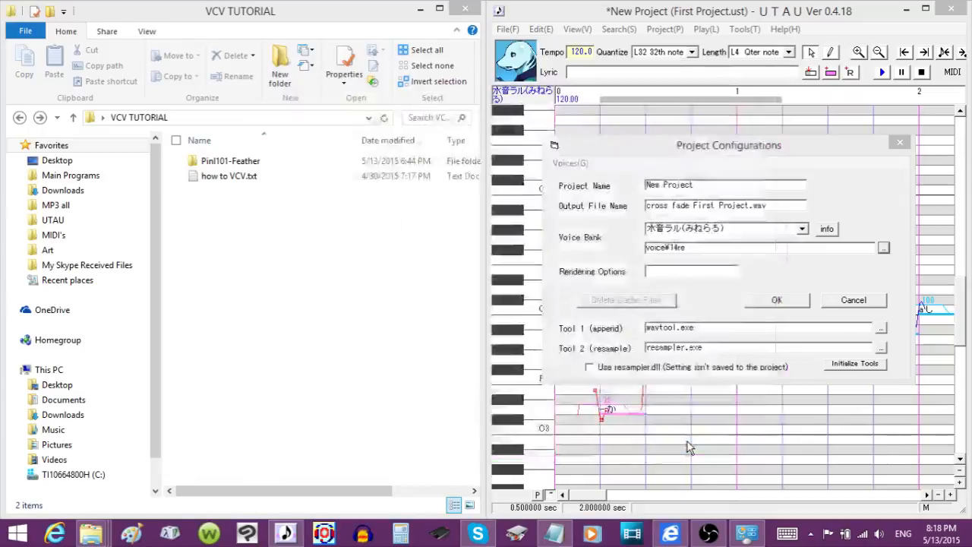
pyautogui.click(778, 301)
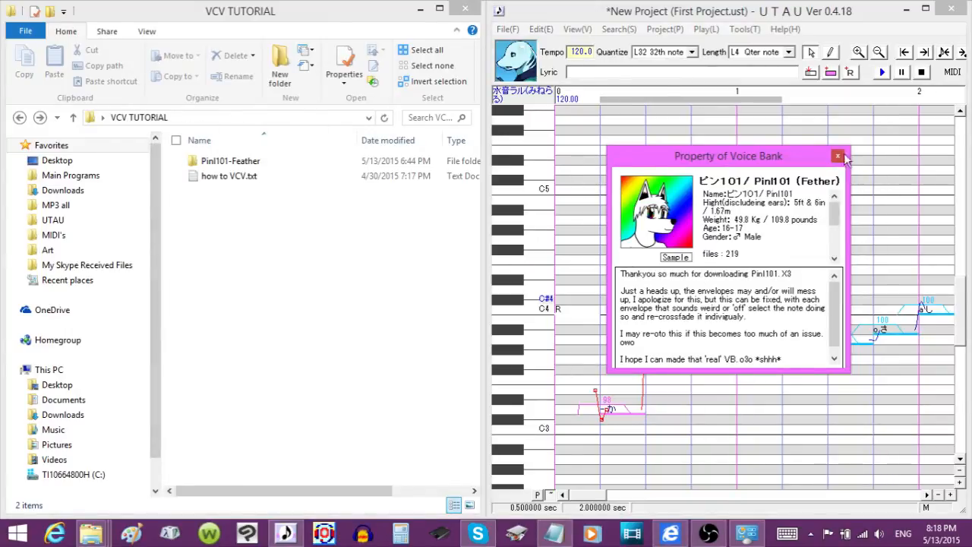
# - Dismiss the voice bank properties and the voice set report, and maximise the UTAU window
pyautogui.click(839, 155)
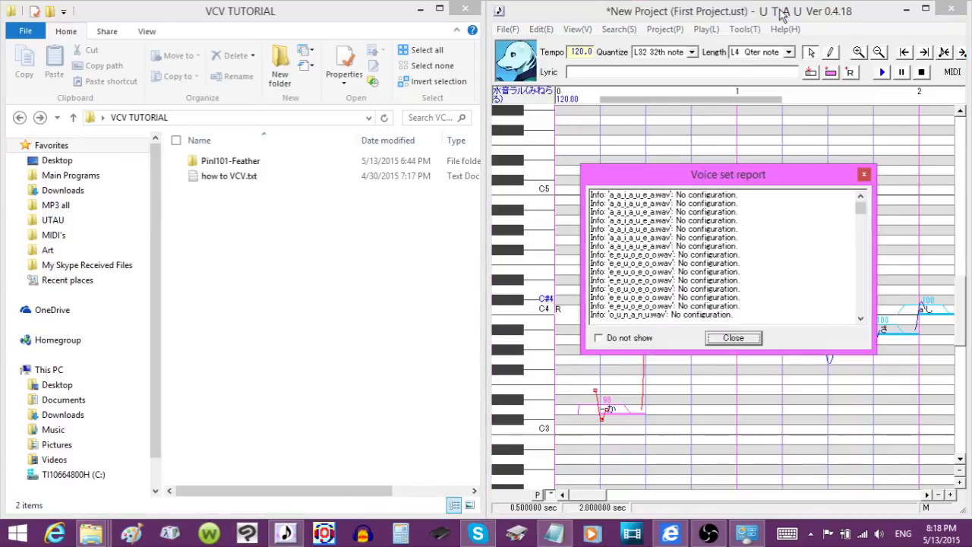
pyautogui.click(734, 337)
pyautogui.moveTo(706, 15); pyautogui.dragTo(190, 0)
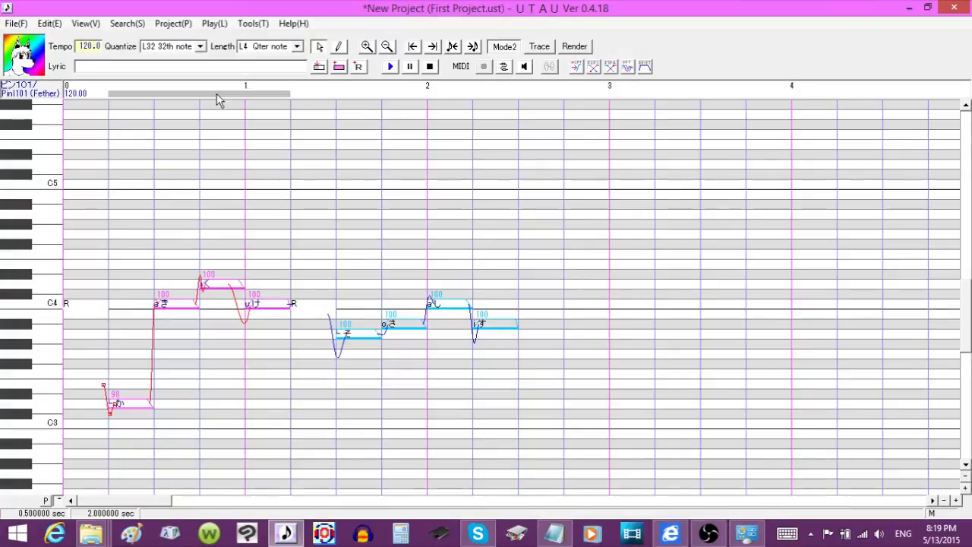
# - Open the voice bank settings for PinI101-Feather and move the Voice Configurations window up
pyautogui.click(248, 27)
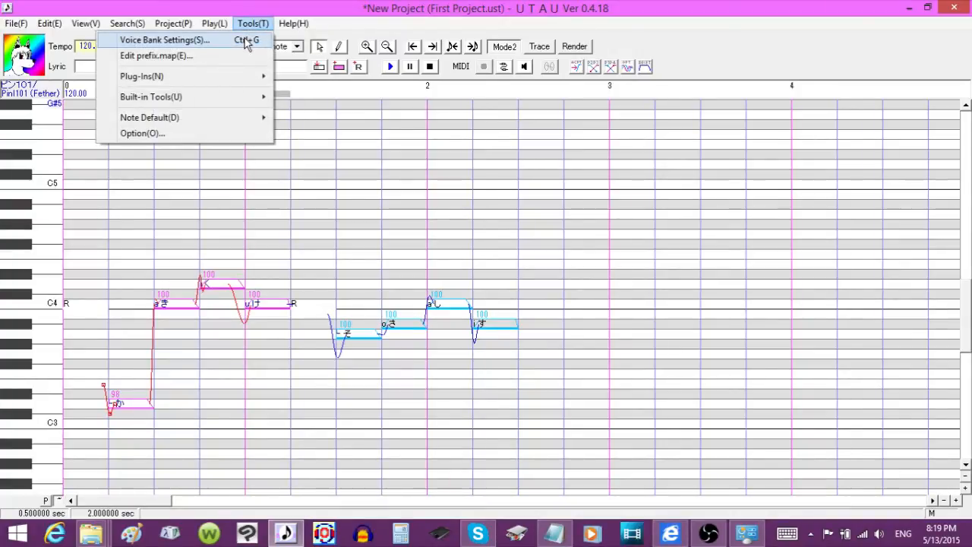
pyautogui.click(246, 41)
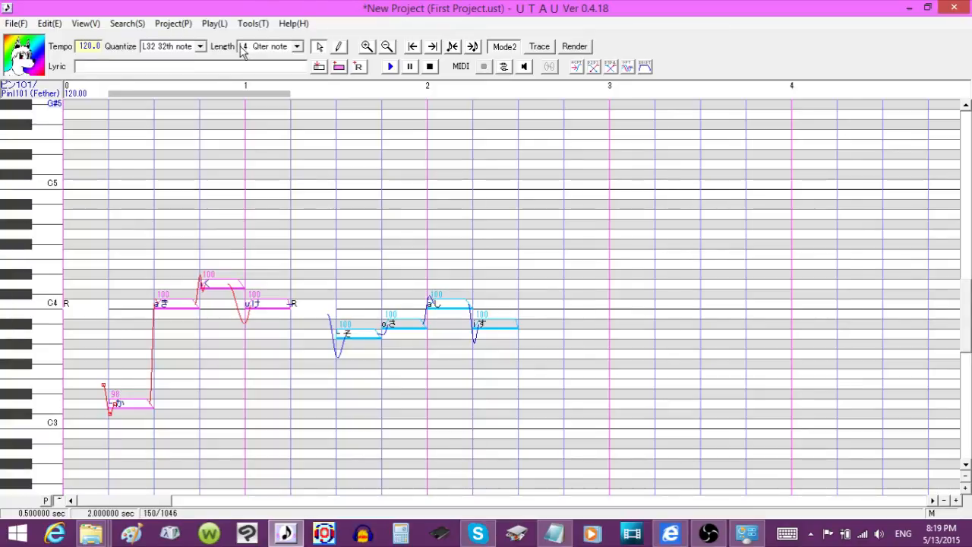
pyautogui.moveTo(529, 189); pyautogui.dragTo(525, 124)
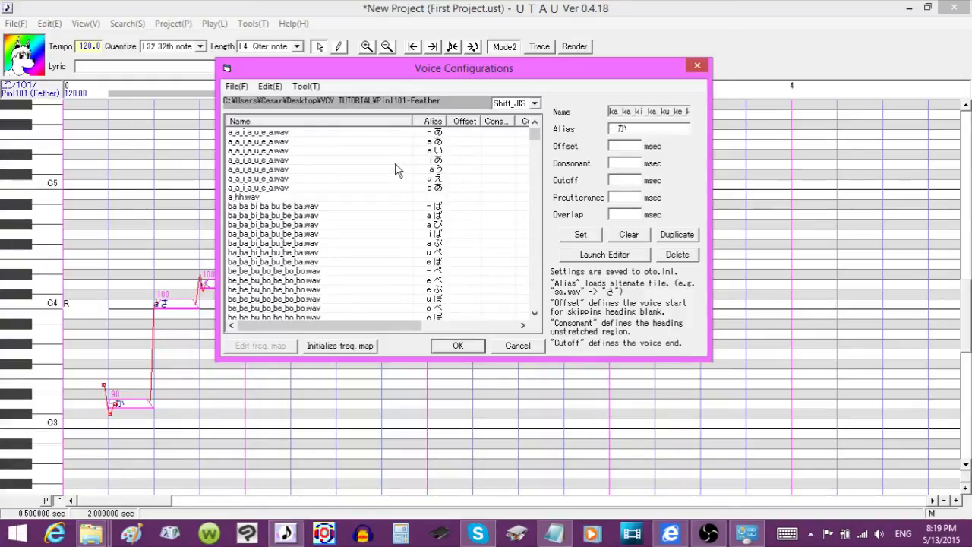
# - Examine the WAV files and their aliases in the voice bank's entry list, returning to the first entry
pyautogui.scroll(-15, 327, 182)
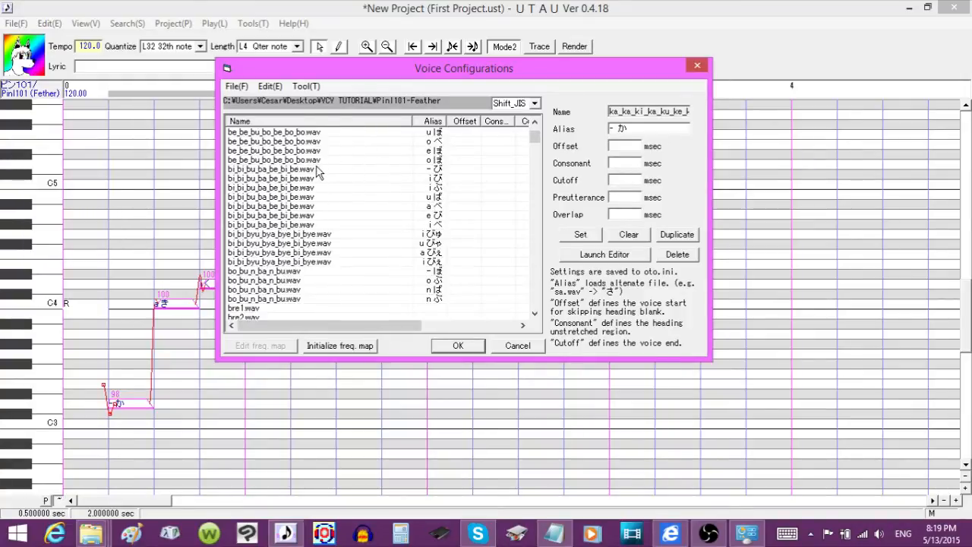
pyautogui.scroll(-4, 302, 214)
pyautogui.scroll(20, 283, 216)
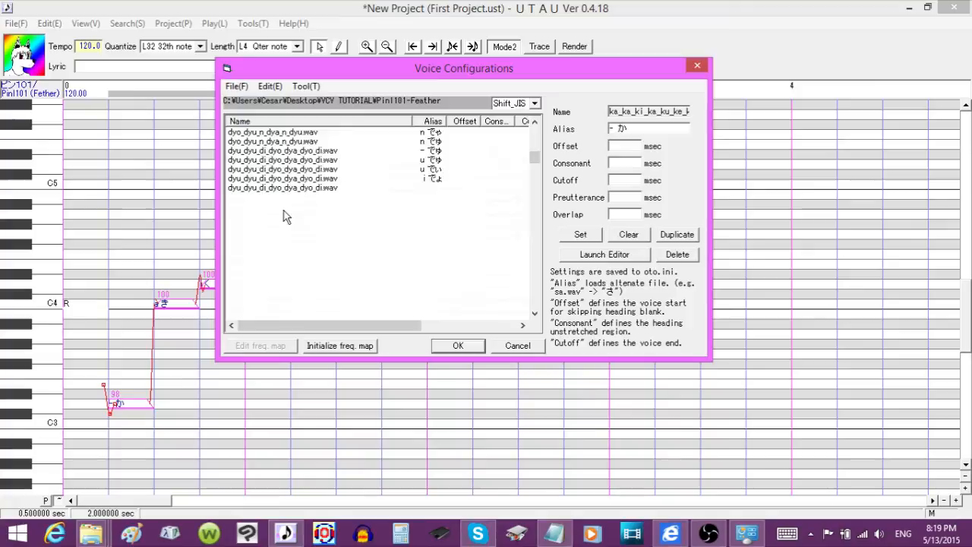
pyautogui.scroll(15, 284, 217)
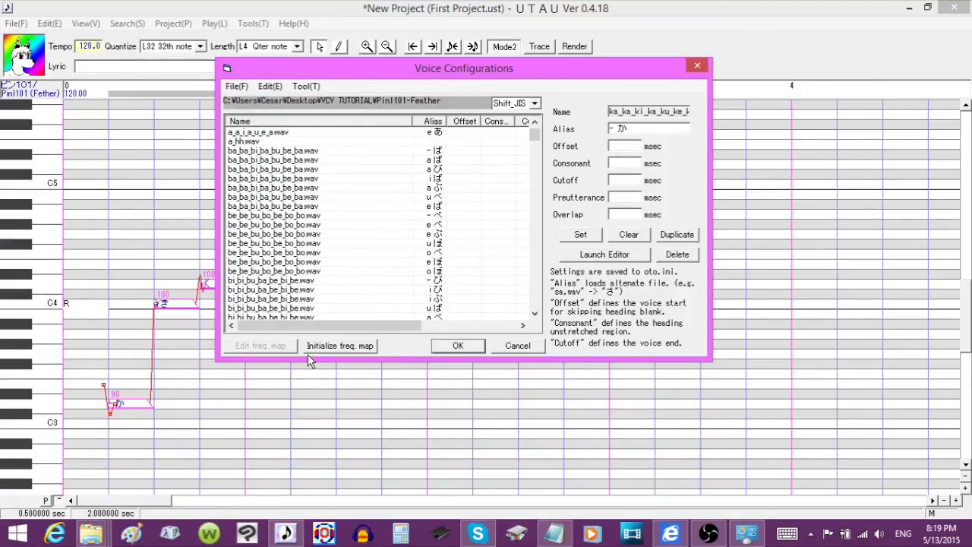
pyautogui.click(255, 169)
pyautogui.scroll(2, 279, 193)
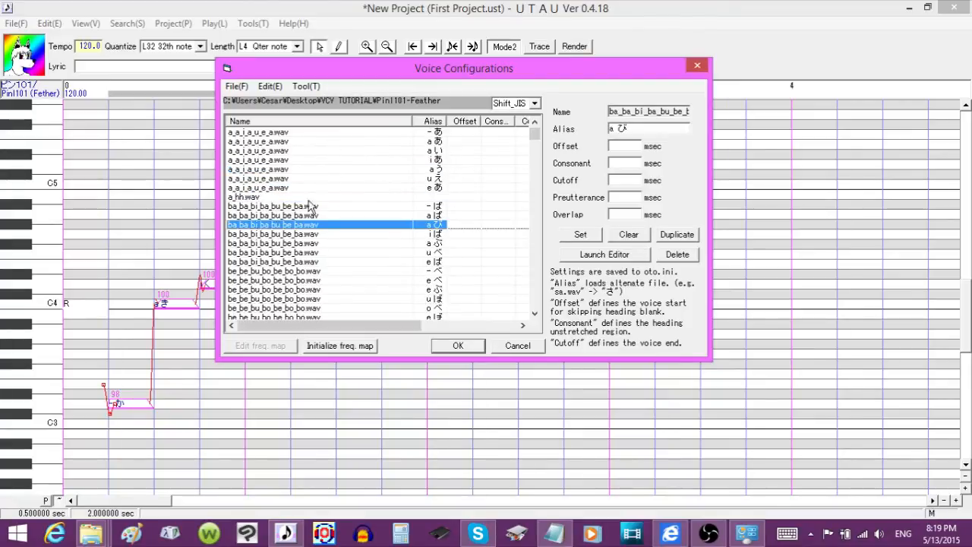
pyautogui.scroll(-15, 310, 206)
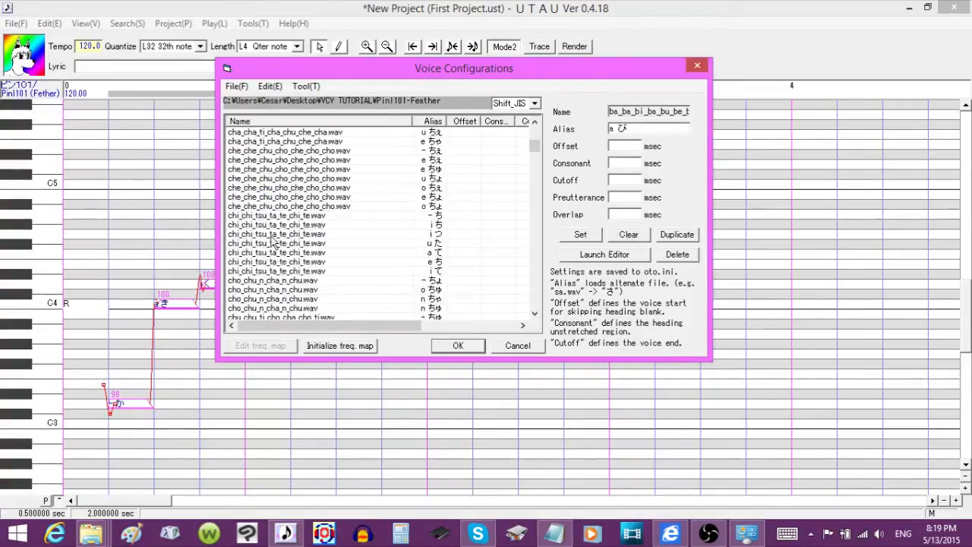
pyautogui.scroll(-12, 272, 272)
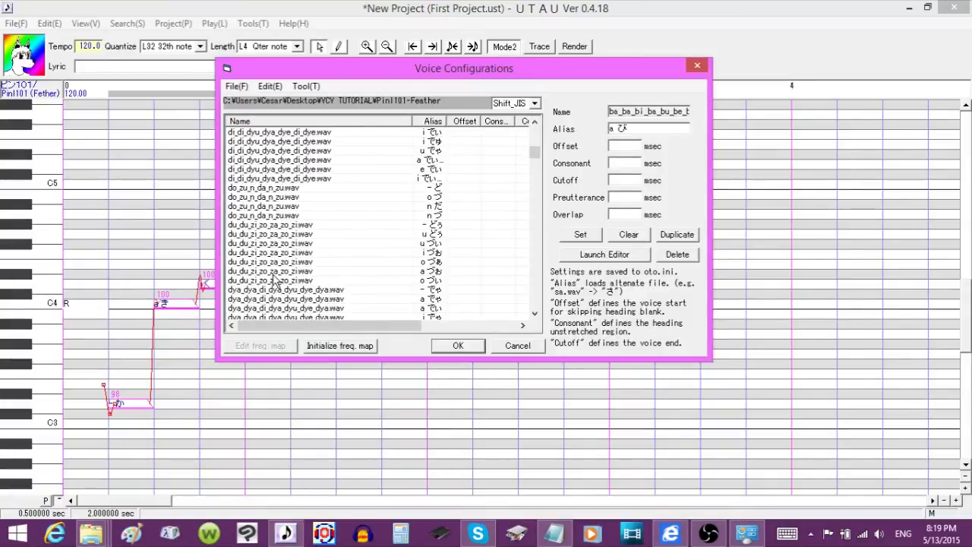
pyautogui.scroll(-8, 272, 272)
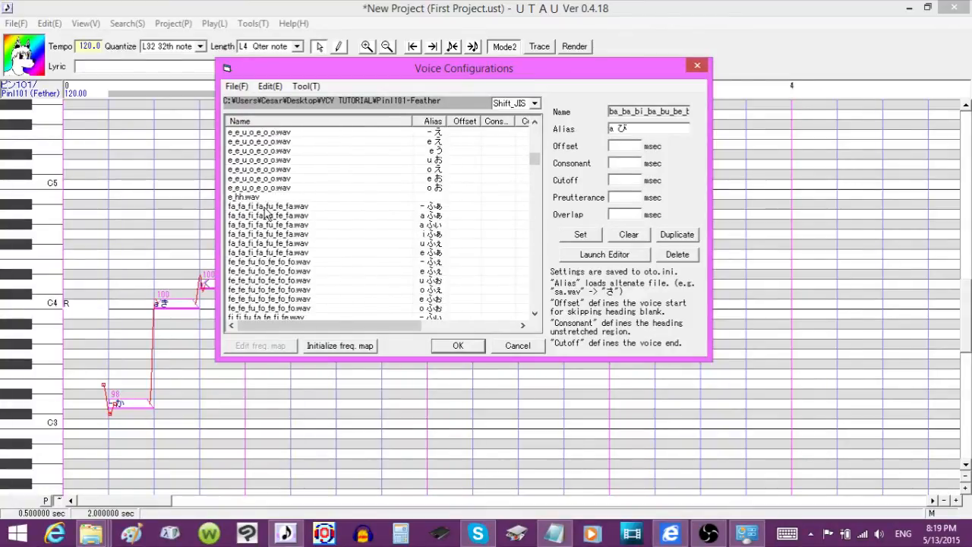
pyautogui.scroll(-12, 263, 197)
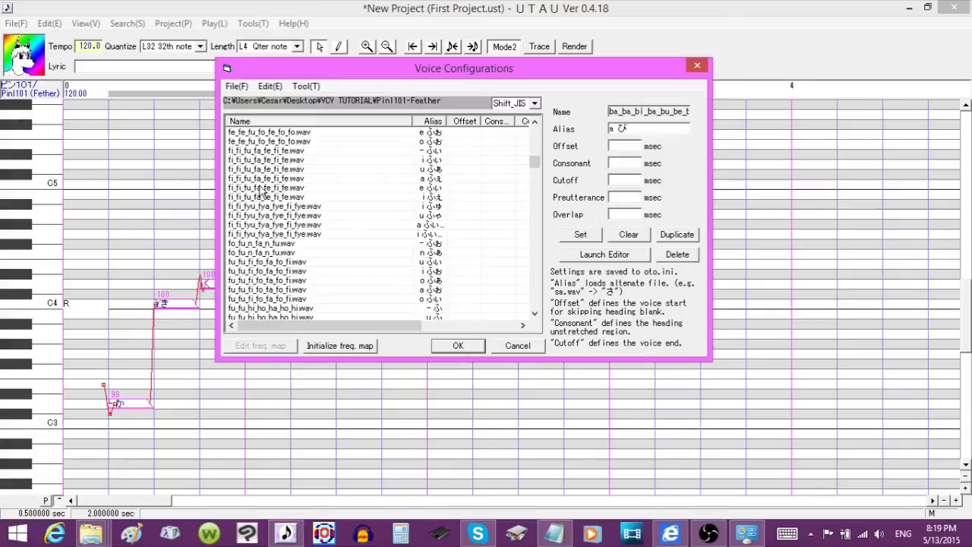
pyautogui.scroll(-12, 259, 190)
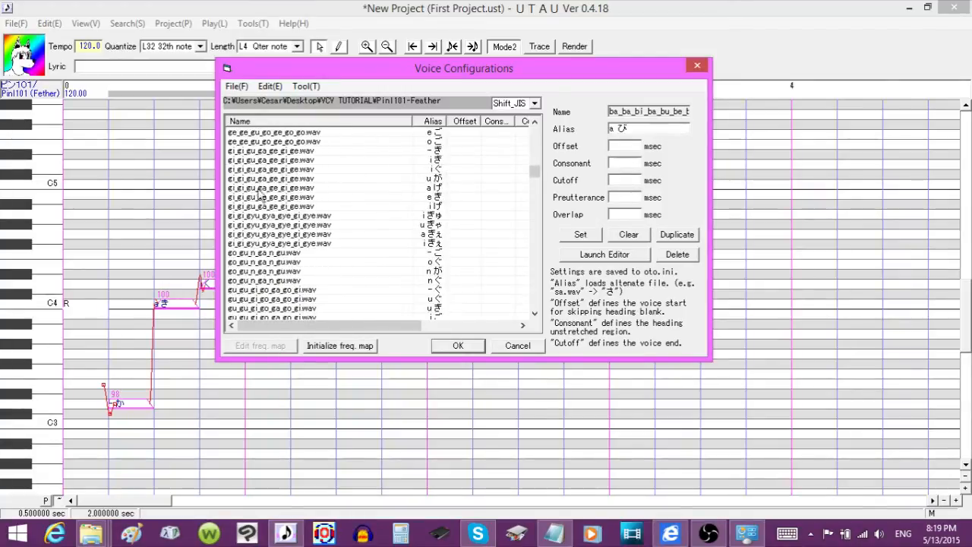
pyautogui.click(263, 208)
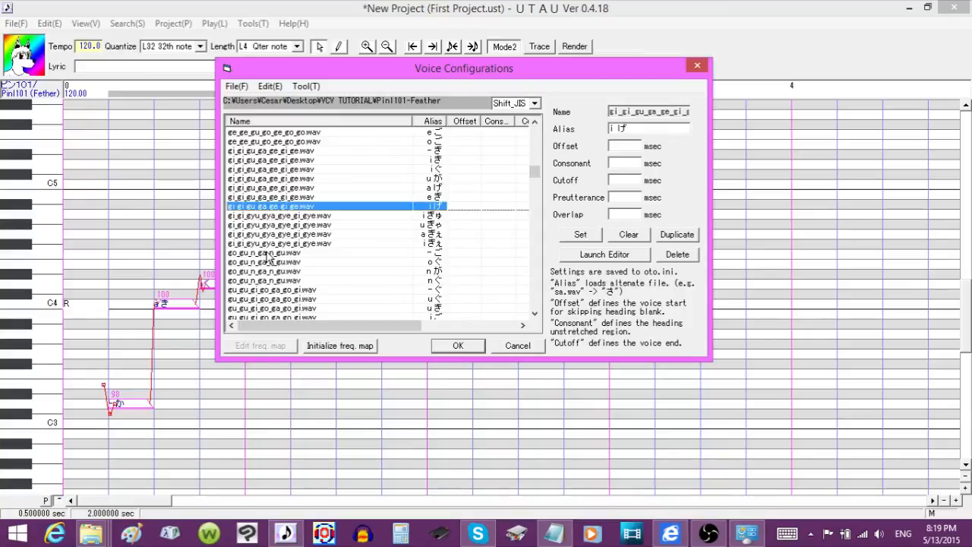
pyautogui.press('Home')
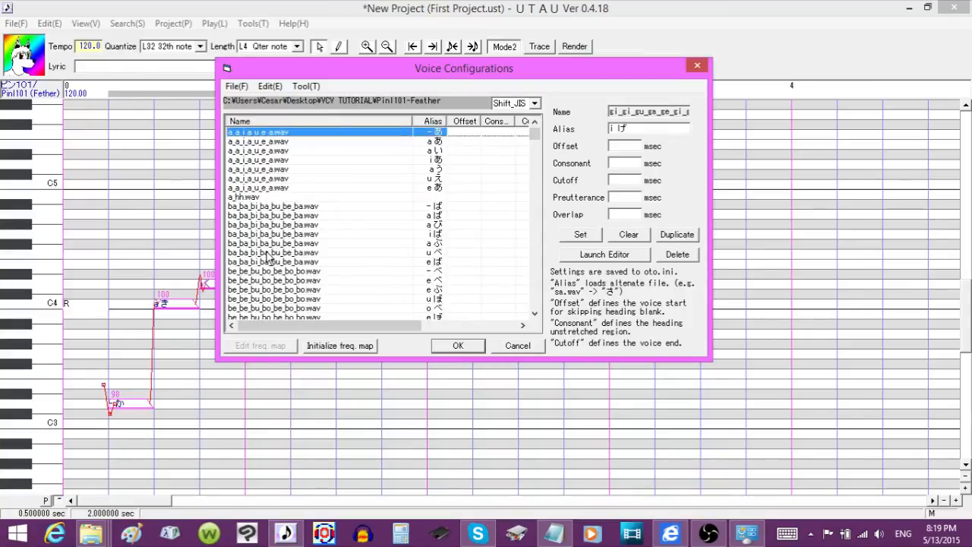
# - Open the "- か" entry of ka_ka_ki_ka_ku_ke_ka.wav in the waveform editor and place the editor window clear of the parameter fields
pyautogui.click(268, 253)
pyautogui.press('k')
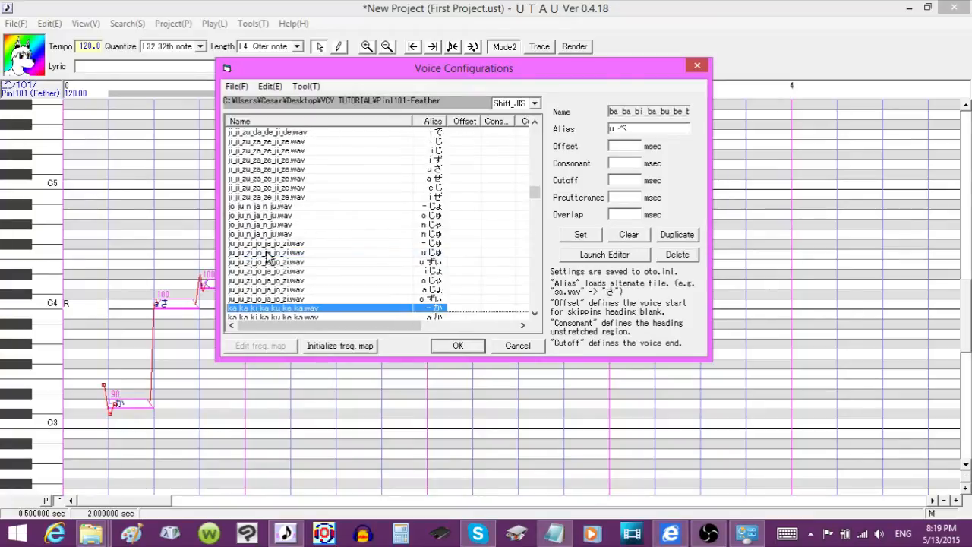
pyautogui.scroll(-1, 367, 272)
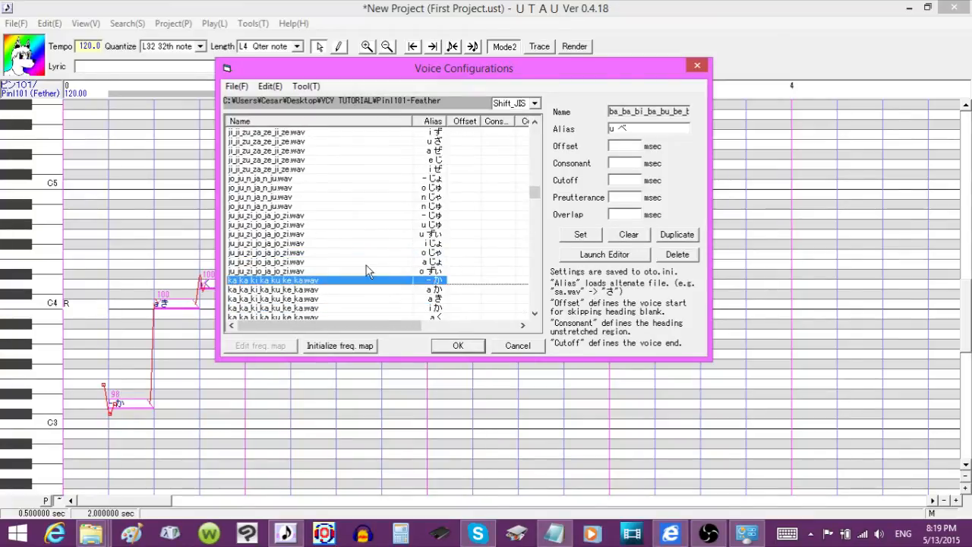
pyautogui.click(283, 282)
pyautogui.click(607, 260)
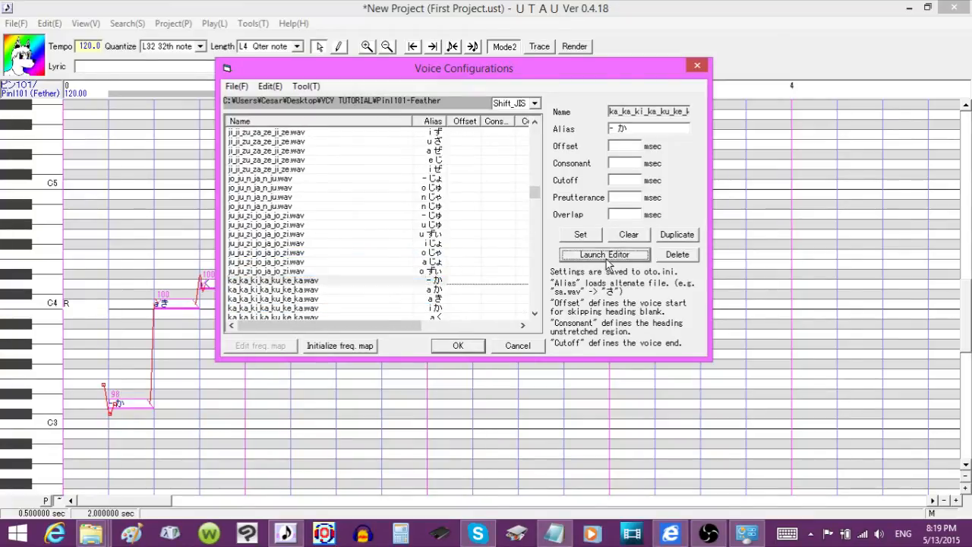
pyautogui.moveTo(571, 349); pyautogui.dragTo(355, 3)
pyautogui.click(38, 33)
pyautogui.click(38, 32)
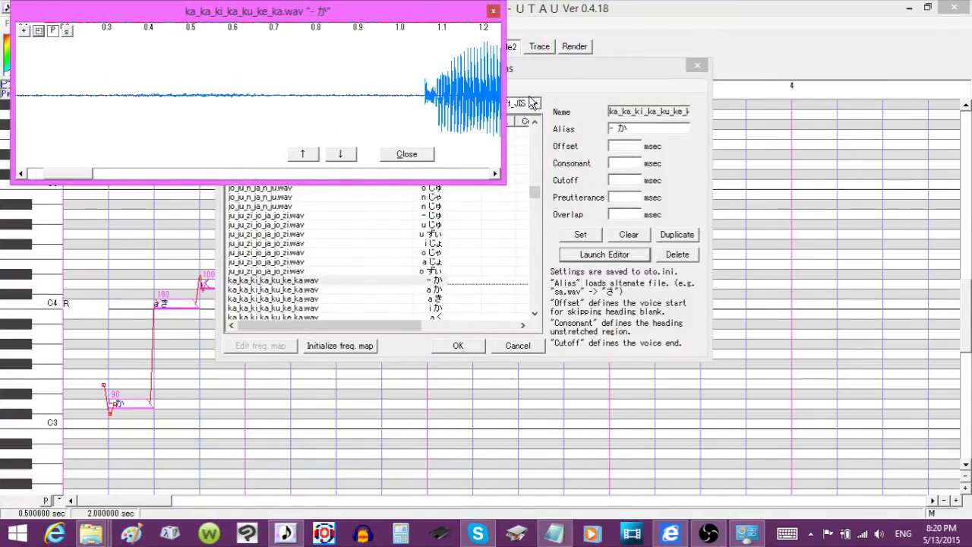
# - Widen the waveform editor and set the "- か" entry's offset to 903, consonant to 153, preutterance to 97 and overlap to 46 msec
pyautogui.moveTo(502, 106); pyautogui.dragTo(969, 130)
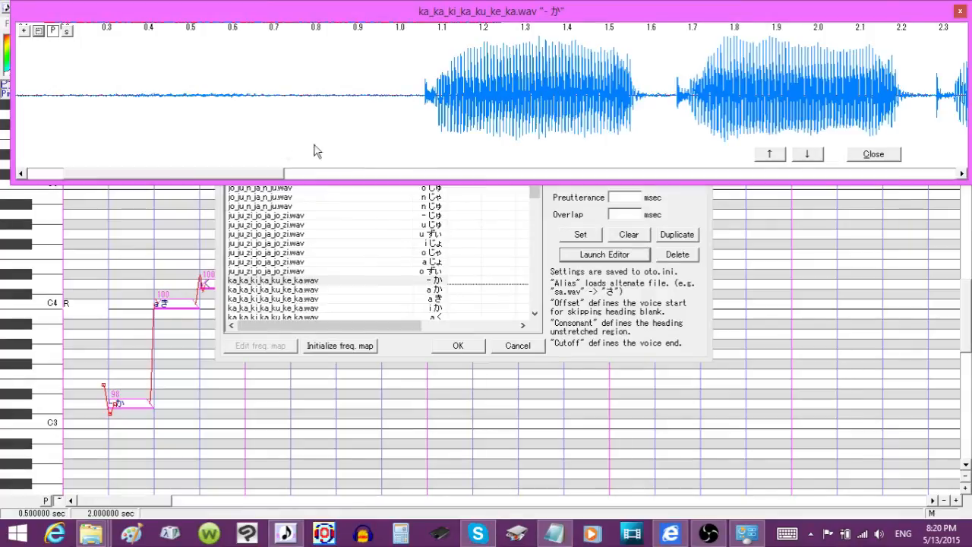
pyautogui.moveTo(78, 176); pyautogui.dragTo(77, 114)
pyautogui.moveTo(61, 112); pyautogui.dragTo(122, 114)
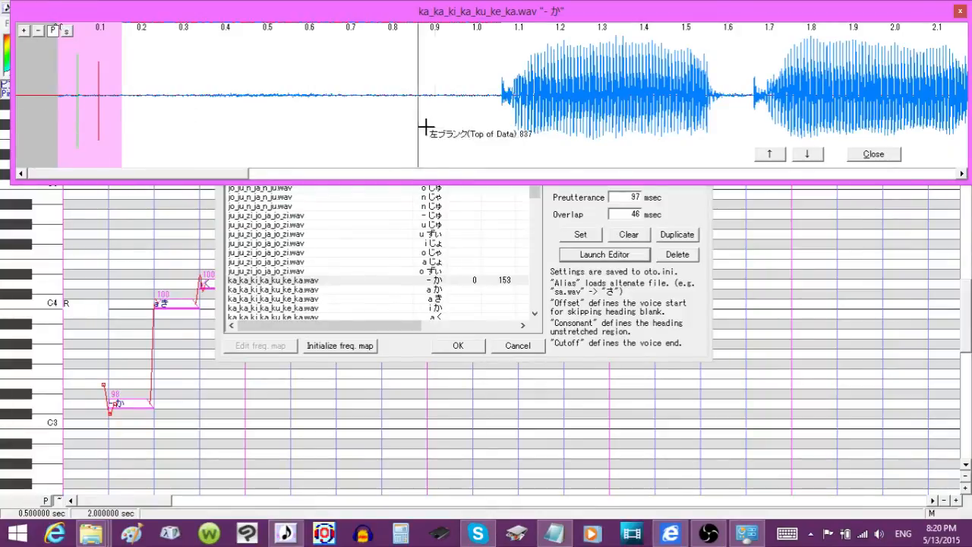
pyautogui.moveTo(439, 131)
pyautogui.mouseDown()
pyautogui.moveTo(456, 130)
pyautogui.moveTo(434, 131)
pyautogui.mouseUp()
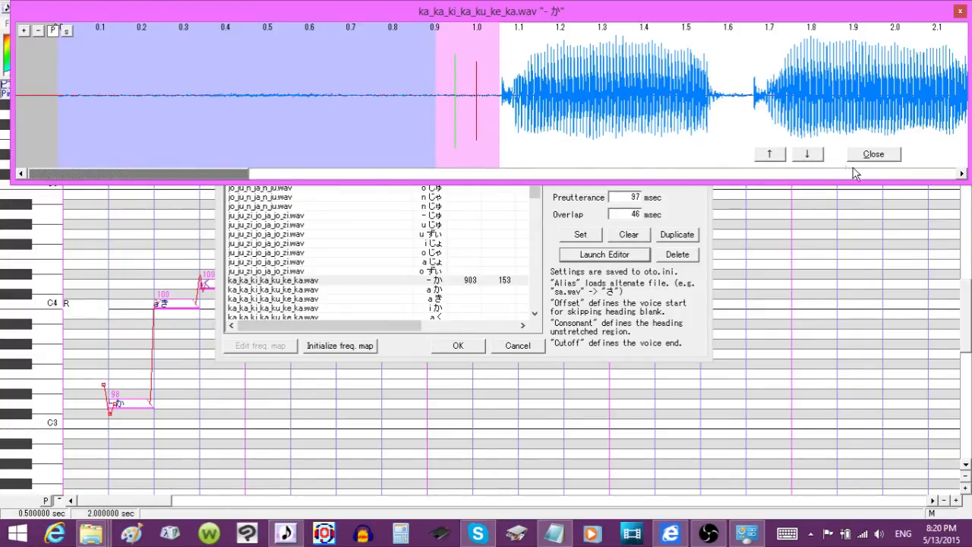
# - Advance to the "a か" entry and mark its consonant region at 265 msec and its offset at 1457 msec
pyautogui.click(807, 154)
pyautogui.moveTo(43, 95); pyautogui.dragTo(155, 97)
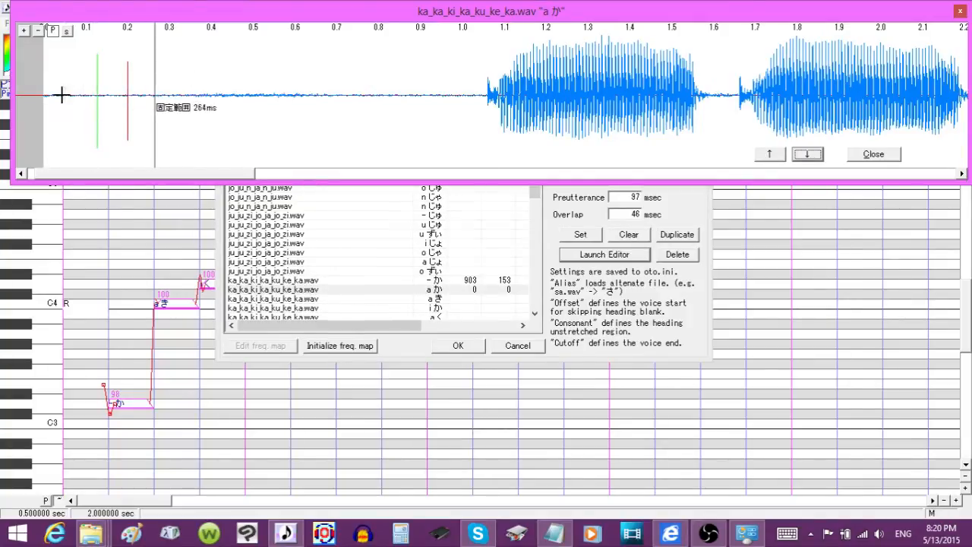
pyautogui.moveTo(45, 95); pyautogui.dragTo(627, 97)
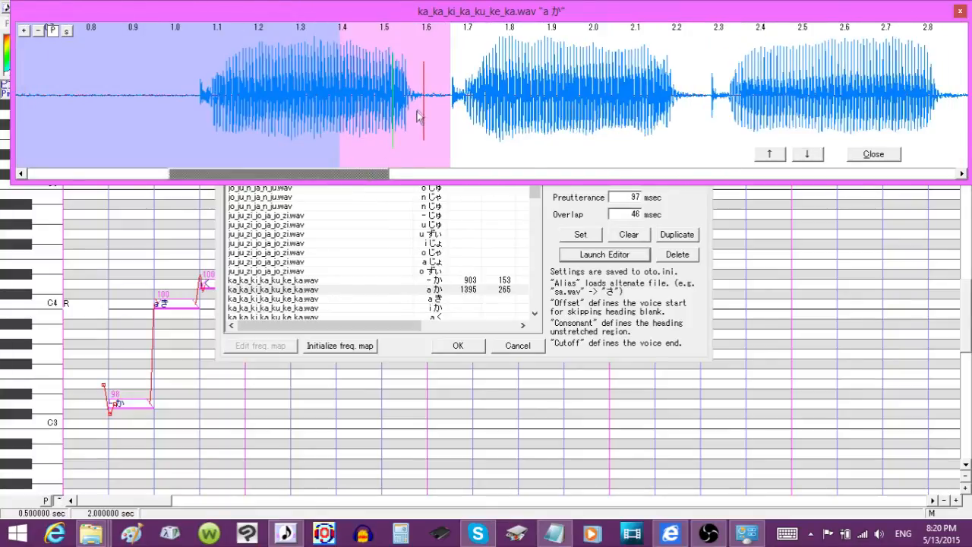
pyautogui.moveTo(339, 95); pyautogui.dragTo(366, 101)
pyautogui.moveTo(421, 13)
pyautogui.mouseDown()
pyautogui.moveTo(388, 152)
pyautogui.moveTo(399, 214)
pyautogui.moveTo(436, 137)
pyautogui.moveTo(408, 6)
pyautogui.mouseUp()
pyautogui.moveTo(326, 12)
pyautogui.mouseDown()
pyautogui.moveTo(326, 205)
pyautogui.moveTo(328, 2)
pyautogui.moveTo(335, 12)
pyautogui.mouseUp()
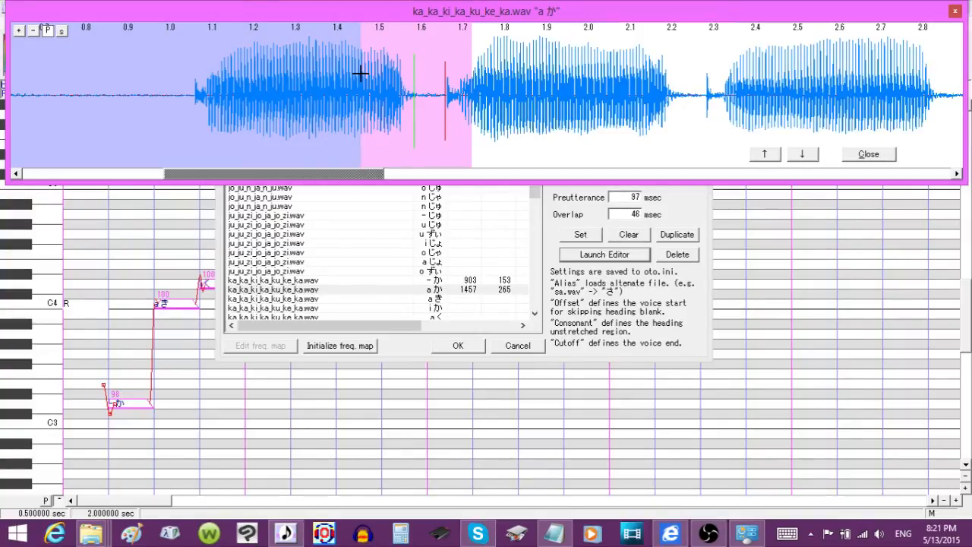
# - Refine the "a か" entry to offset 1468, consonant 303, preutterance 247 and overlap 128 msec, and close the waveform editor
pyautogui.moveTo(361, 73); pyautogui.dragTo(364, 75)
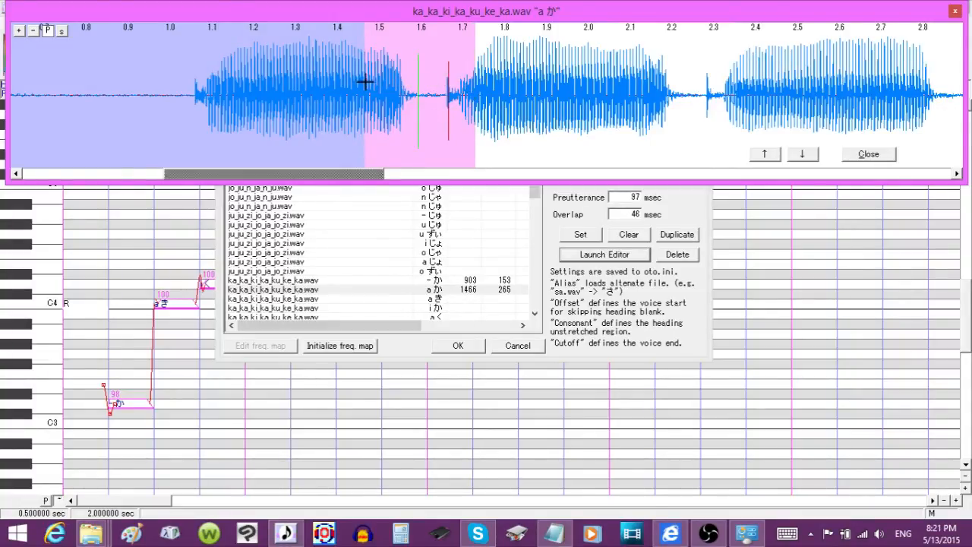
pyautogui.moveTo(365, 79); pyautogui.dragTo(366, 79)
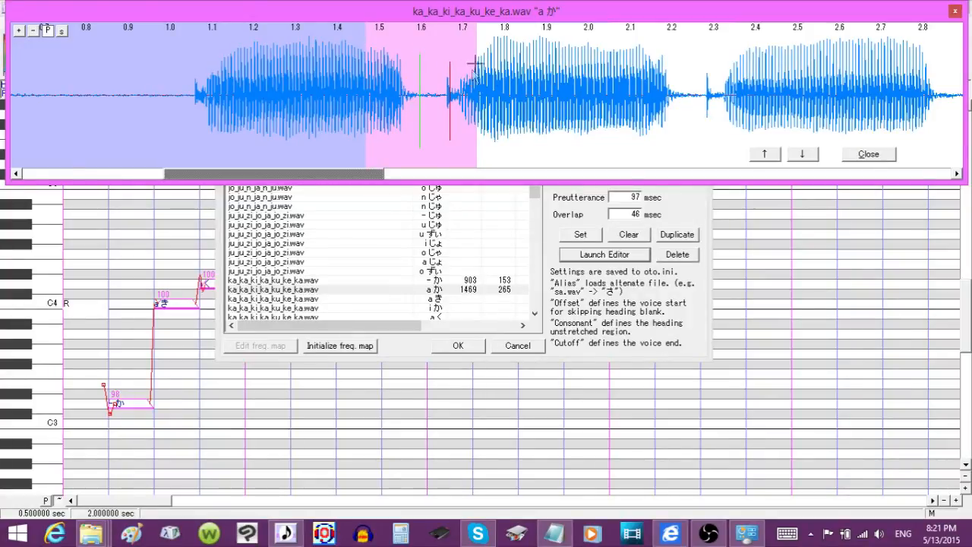
pyautogui.moveTo(366, 74); pyautogui.dragTo(365, 76)
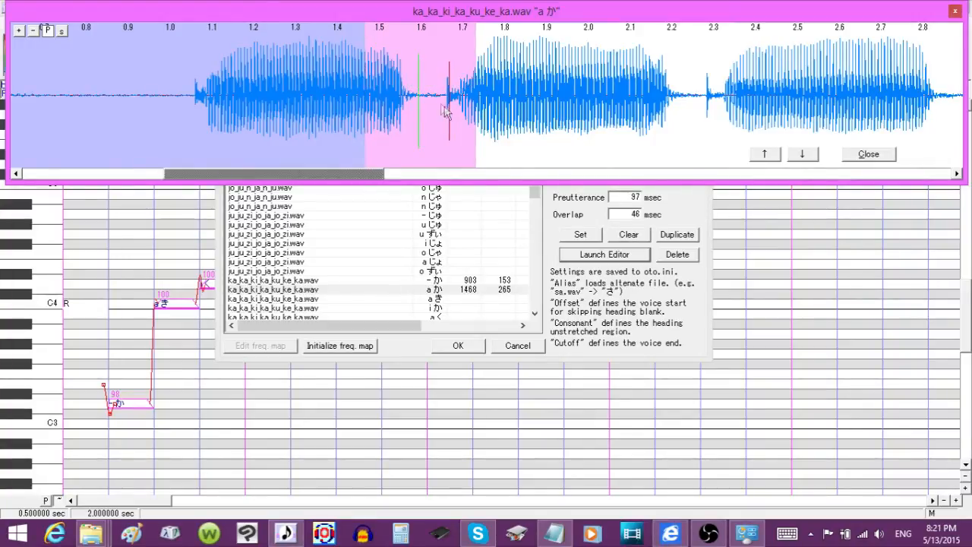
pyautogui.click(490, 99)
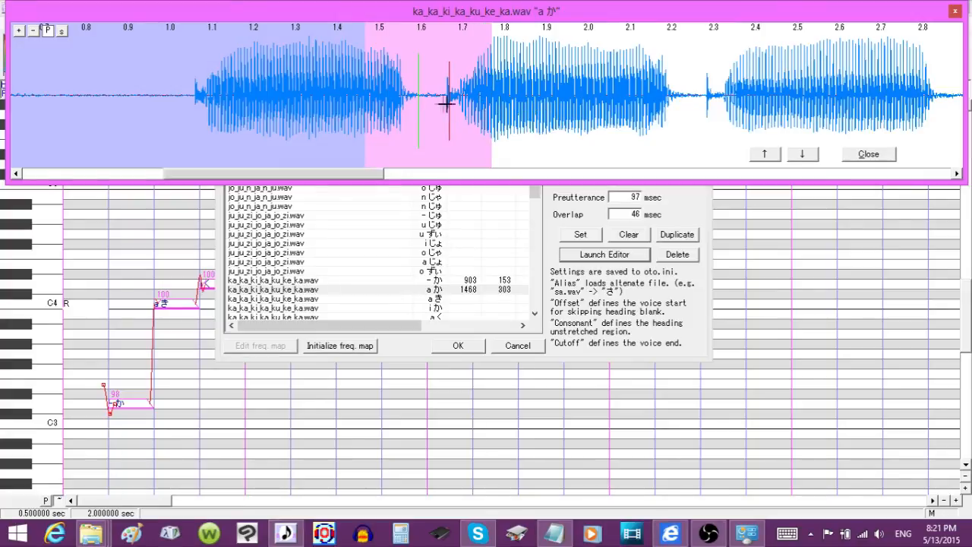
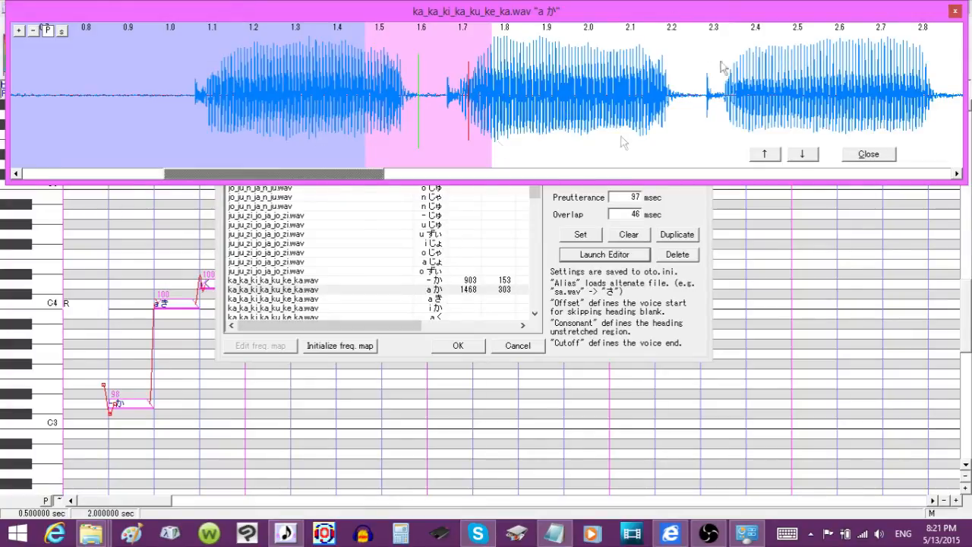
pyautogui.moveTo(270, 174); pyautogui.dragTo(478, 174)
pyautogui.click(869, 155)
# - Set the cutoff of the "a か" entry to -500 msec and apply it
pyautogui.click(411, 288)
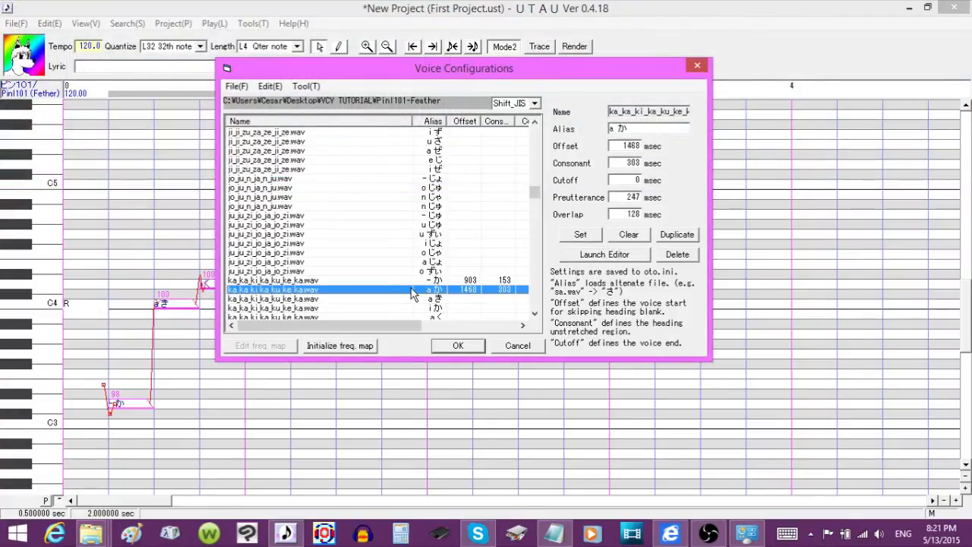
pyautogui.click(639, 180)
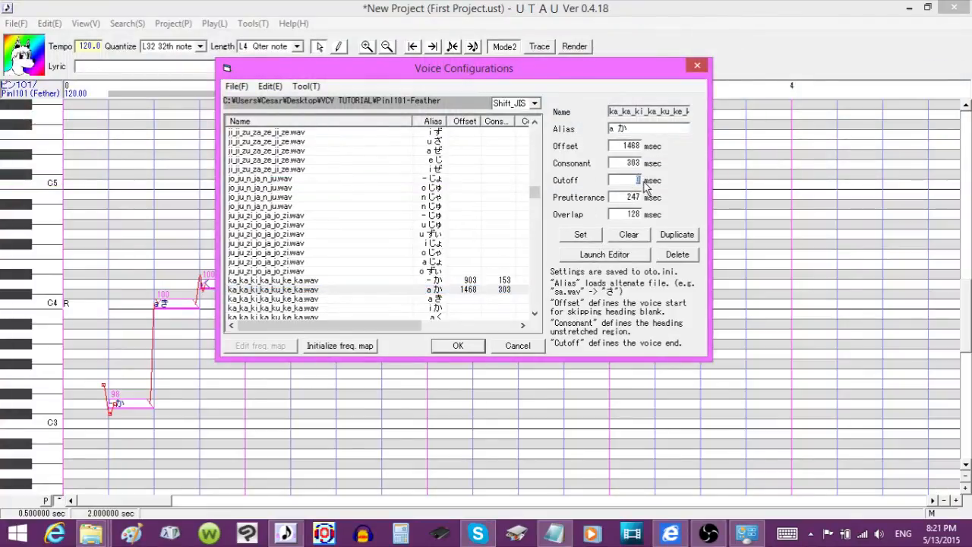
pyautogui.write('-500')
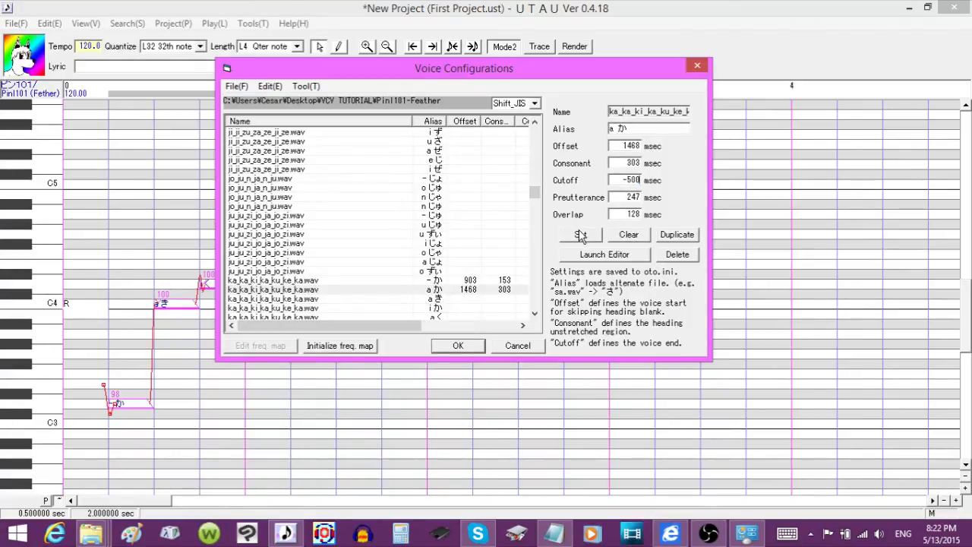
pyautogui.click(580, 235)
# - Reopen "a か" in a widened, zoomed-out waveform editor and shift its offset to 1456 msec
pyautogui.click(619, 253)
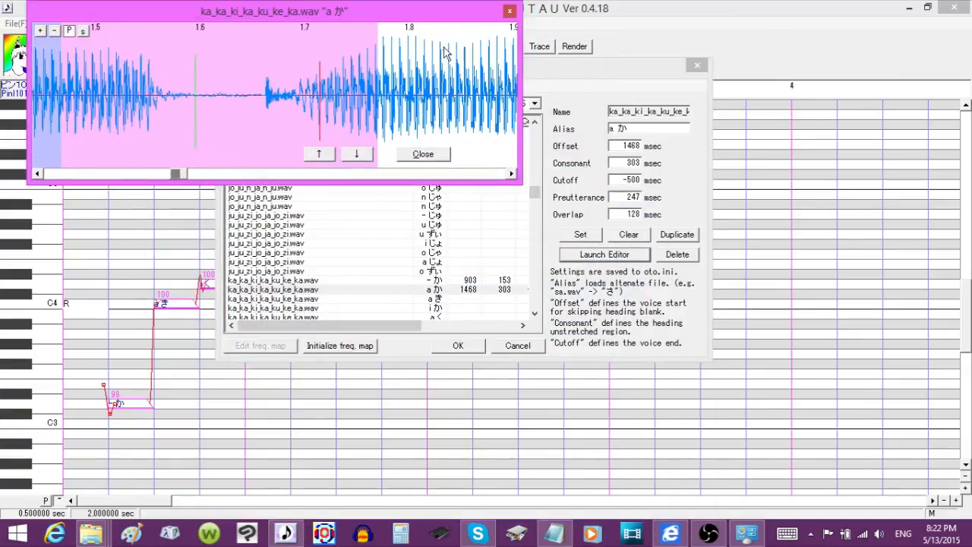
pyautogui.moveTo(520, 87); pyautogui.dragTo(971, 90)
pyautogui.click(54, 30)
pyautogui.click(54, 31)
pyautogui.click(54, 30)
pyautogui.moveTo(849, 173); pyautogui.dragTo(368, 179)
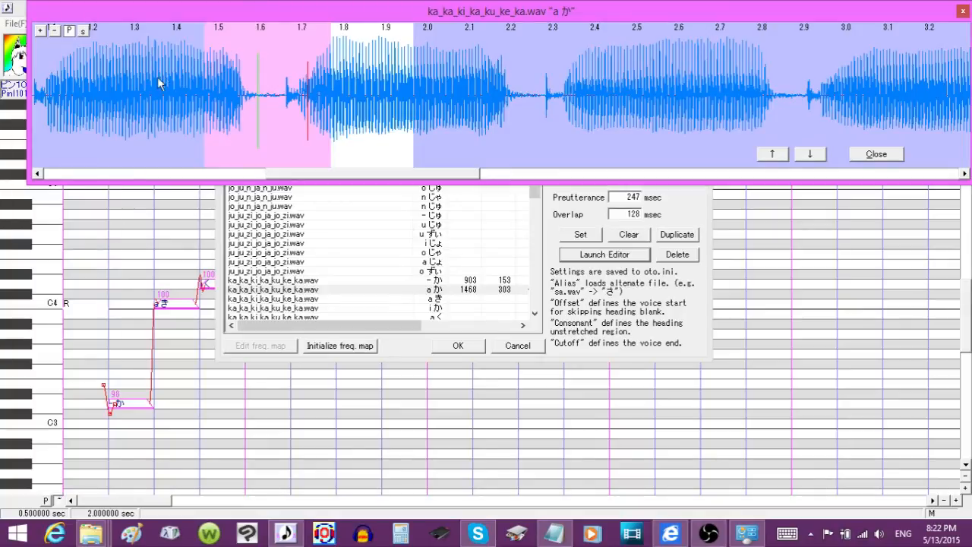
pyautogui.moveTo(308, 73)
pyautogui.mouseDown()
pyautogui.moveTo(180, 70)
pyautogui.moveTo(196, 76)
pyautogui.mouseUp()
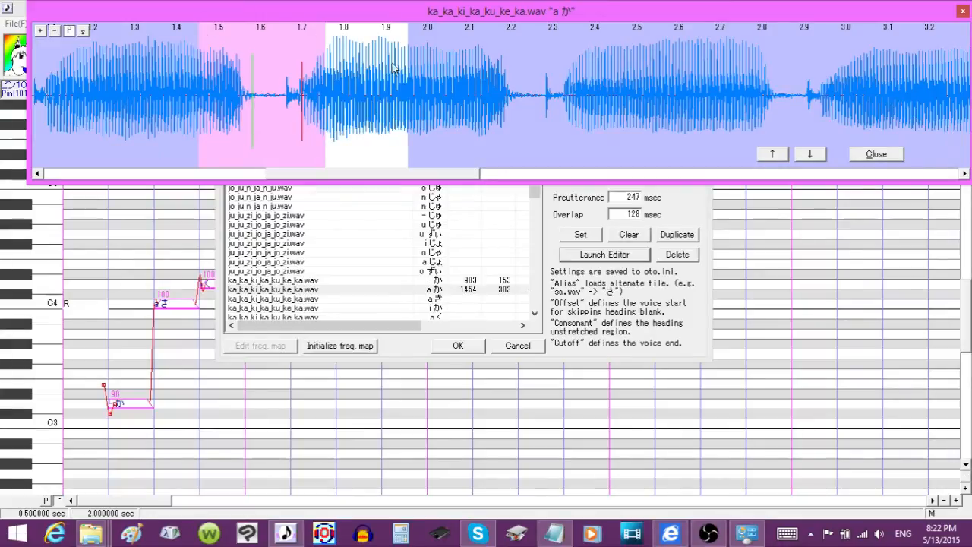
pyautogui.moveTo(196, 63); pyautogui.dragTo(198, 66)
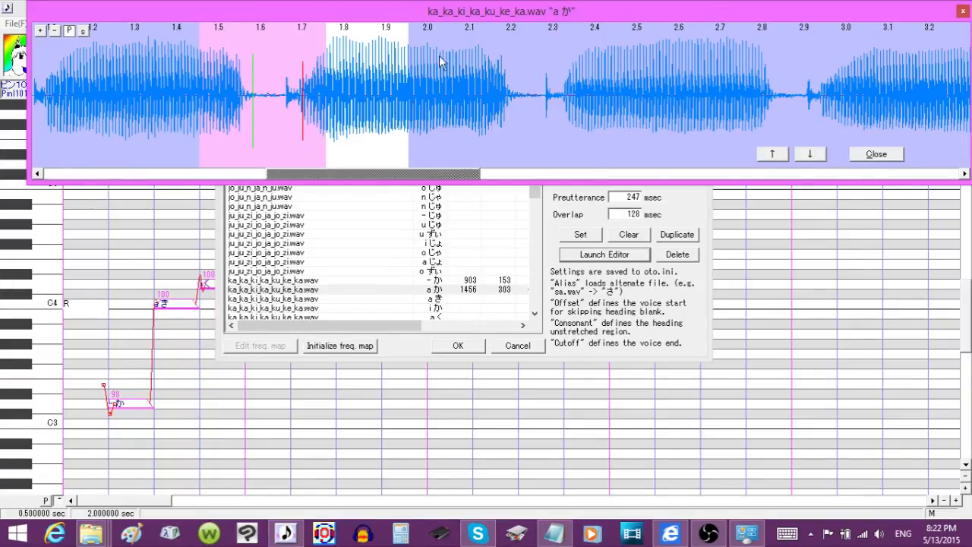
# - Set the "a か" entry's offset to 1412, consonant to 352, preutterance to 288 and overlap to 160 msec, and close the editor
pyautogui.moveTo(430, 9); pyautogui.dragTo(435, 21)
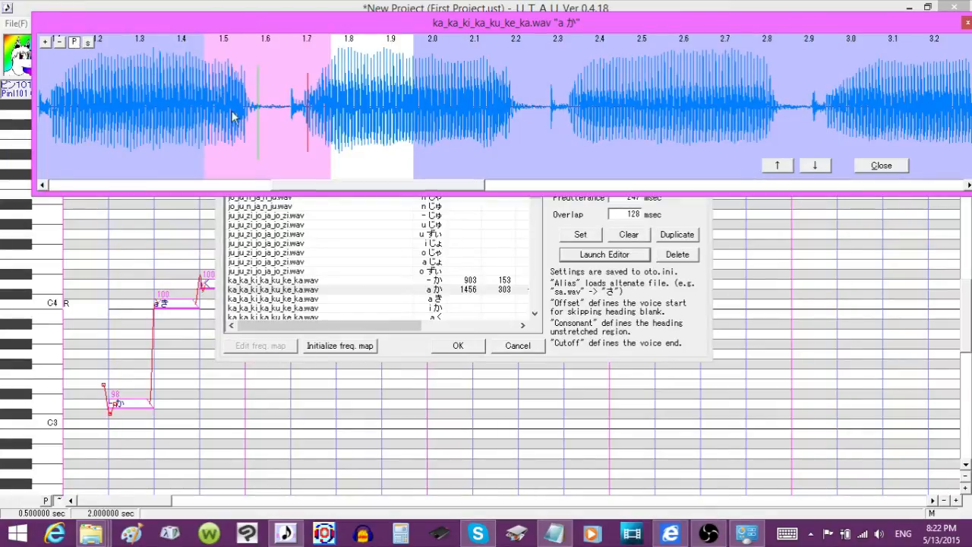
pyautogui.moveTo(202, 104)
pyautogui.mouseDown()
pyautogui.moveTo(165, 108)
pyautogui.moveTo(184, 109)
pyautogui.mouseUp()
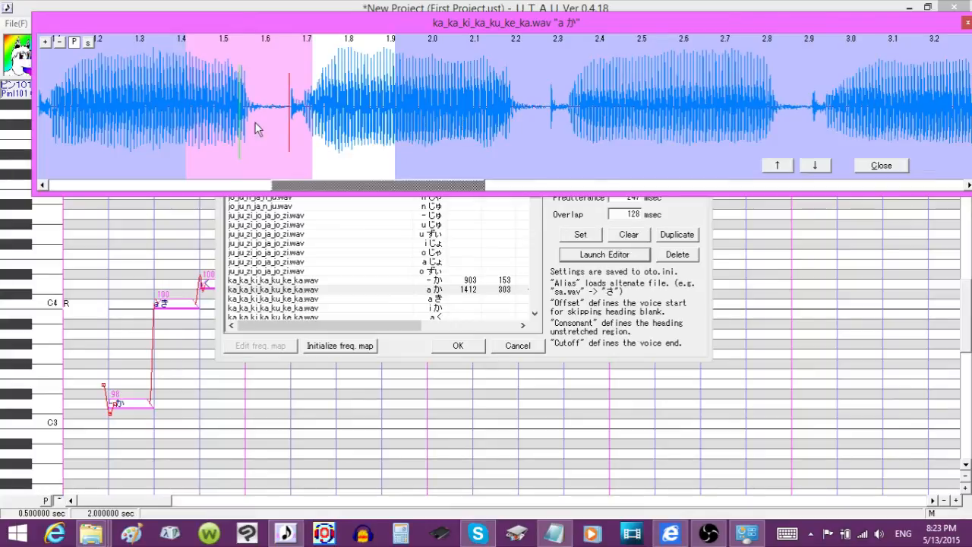
pyautogui.moveTo(311, 110); pyautogui.dragTo(253, 110)
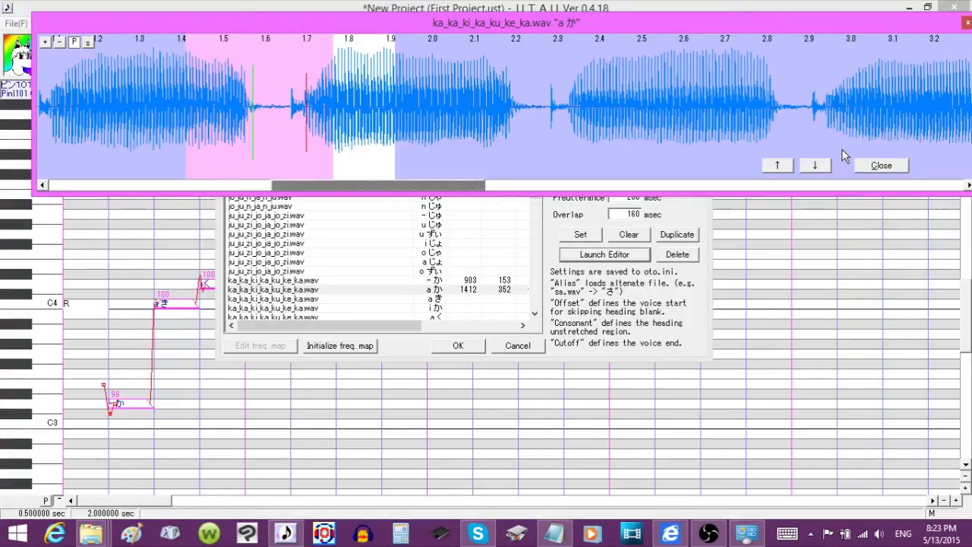
pyautogui.click(889, 166)
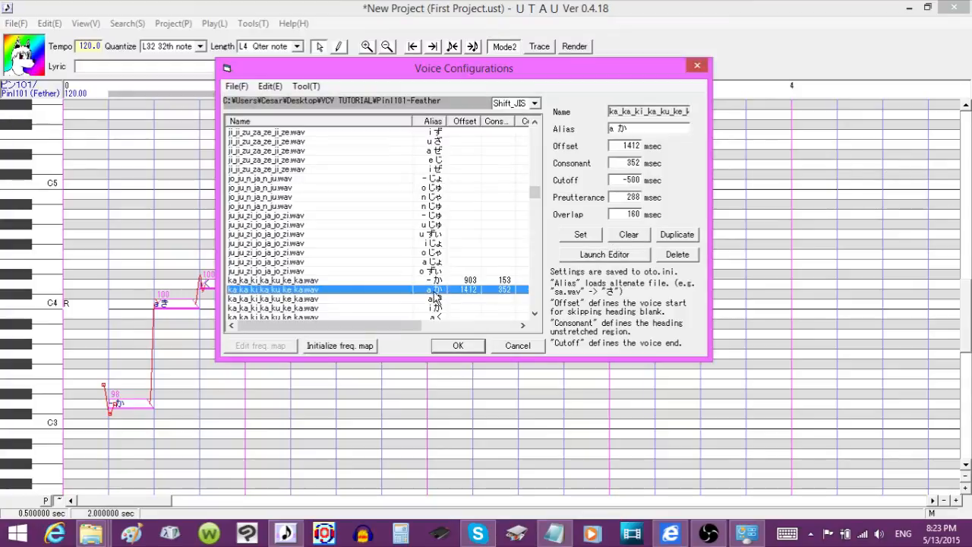
# - Set the "a か" cutoff to -600 msec, check it in the waveform editor, and advance to "a き" before closing the editor
pyautogui.click(631, 179)
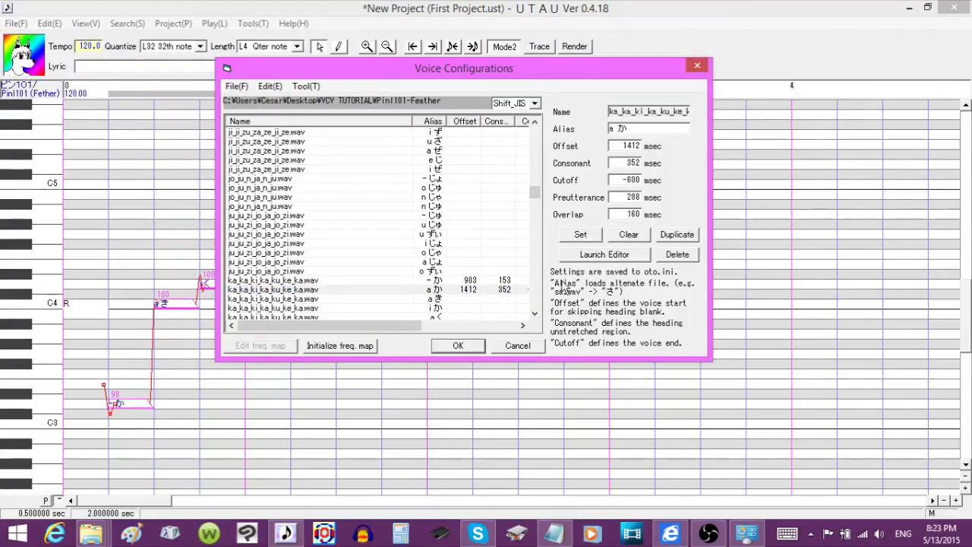
pyautogui.click(602, 257)
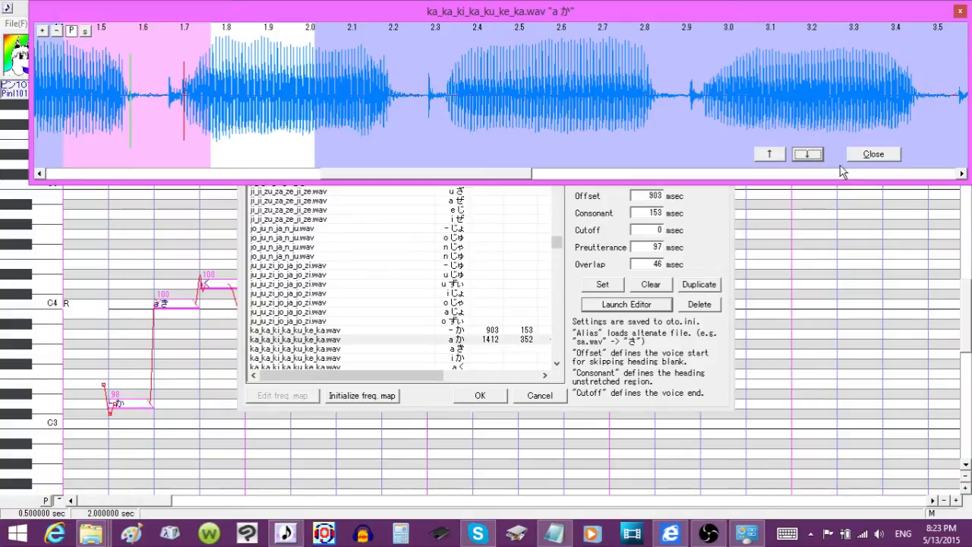
pyautogui.click(807, 153)
pyautogui.click(872, 154)
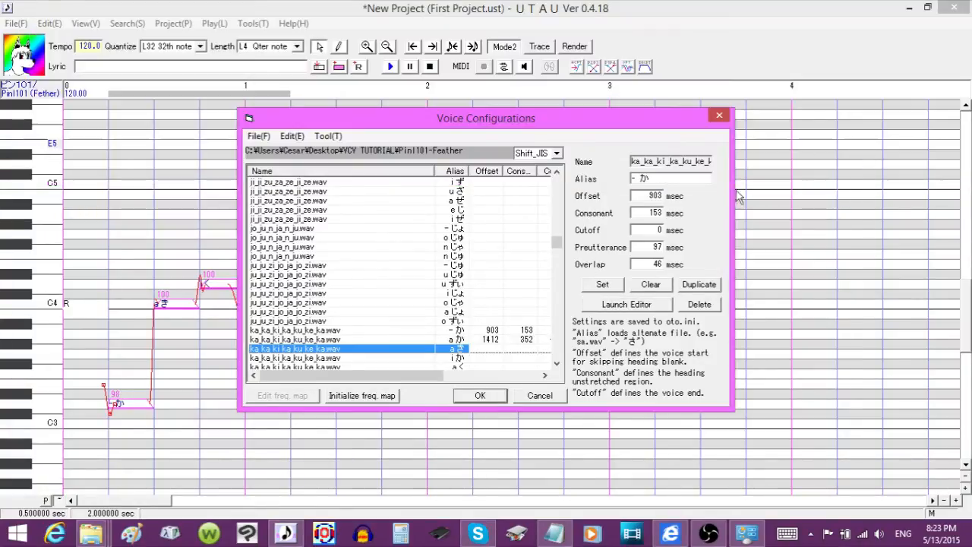
# - Clear the alias and all parameters of the "- か" entry and save the voice configurations
pyautogui.click(491, 331)
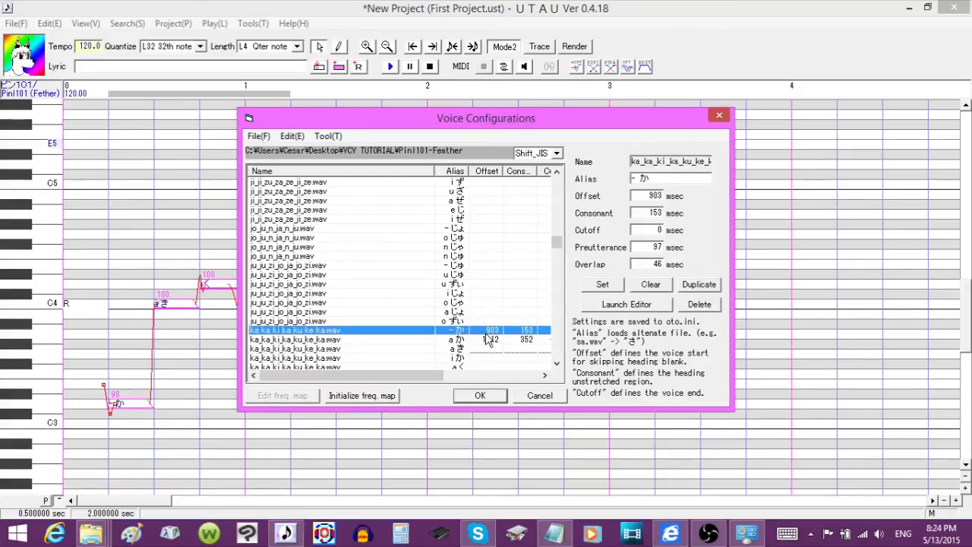
pyautogui.click(459, 348)
pyautogui.click(467, 340)
pyautogui.click(472, 331)
pyautogui.click(644, 264)
pyautogui.press('BackSpace')
pyautogui.press('BackSpace')
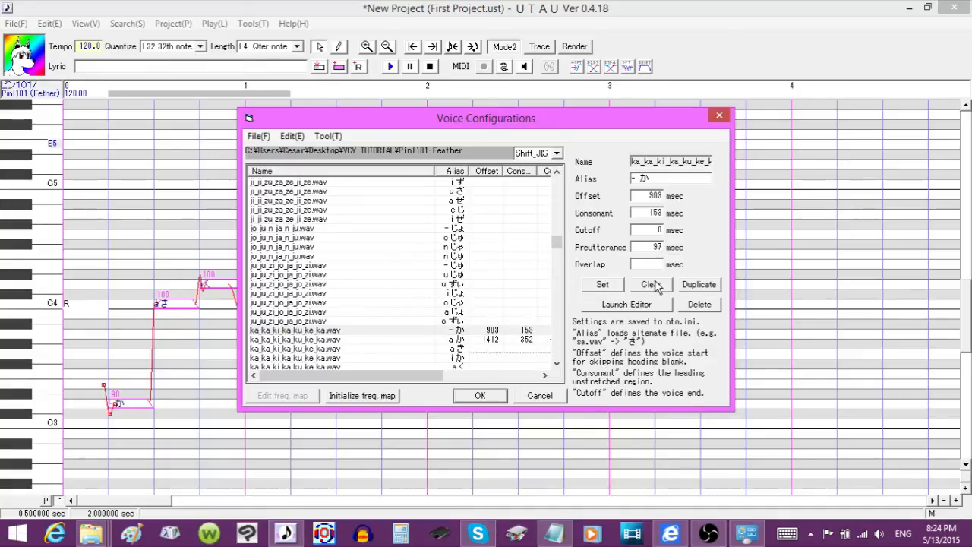
pyautogui.click(651, 284)
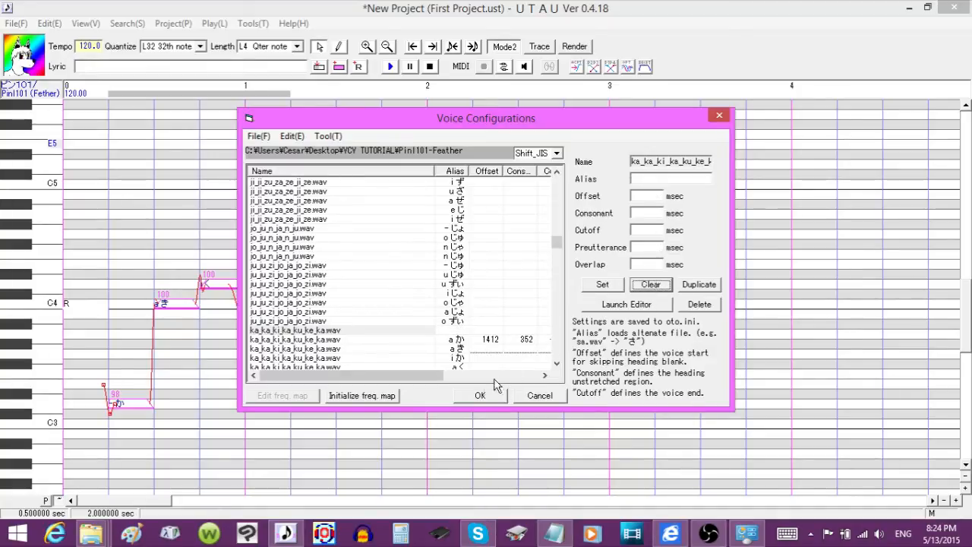
pyautogui.click(481, 395)
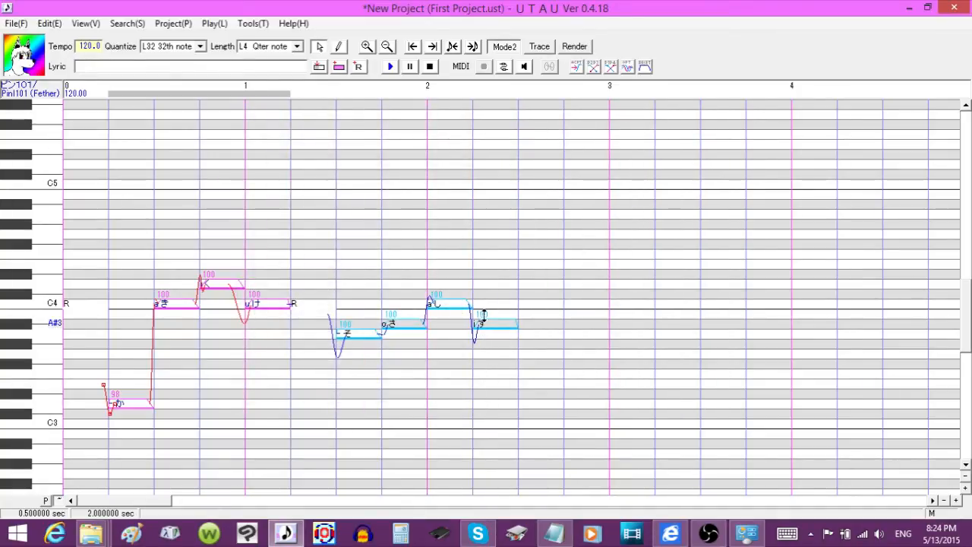
# - Place the UTAU window beside File Explorer and open the PinI101-Feather folder inside VCV TUTORIAL
pyautogui.moveTo(395, 8); pyautogui.dragTo(971, 137)
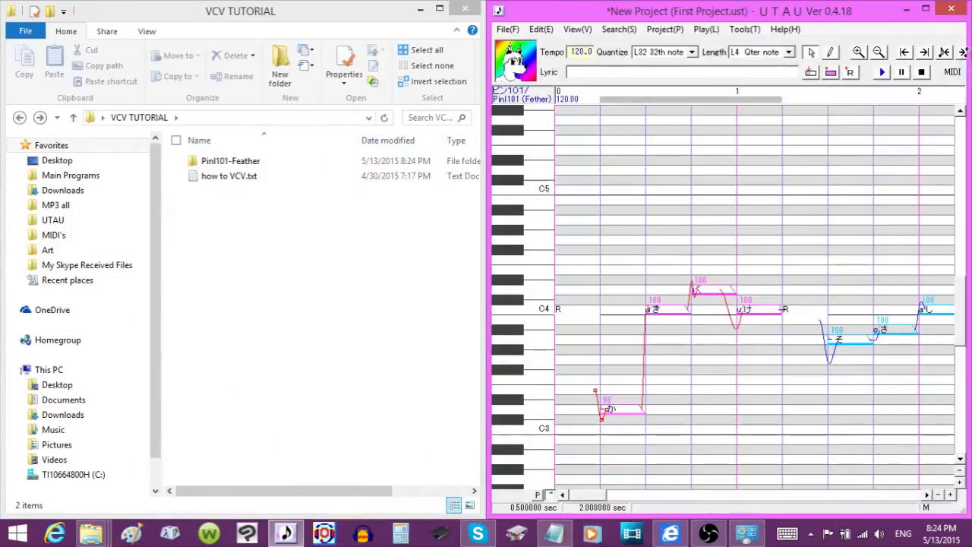
pyautogui.click(245, 166)
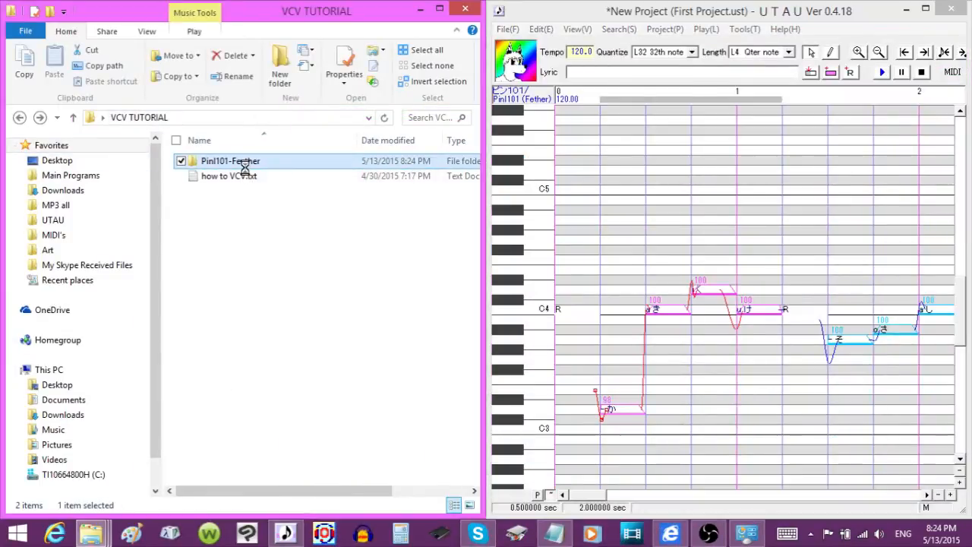
pyautogui.doubleClick(244, 163)
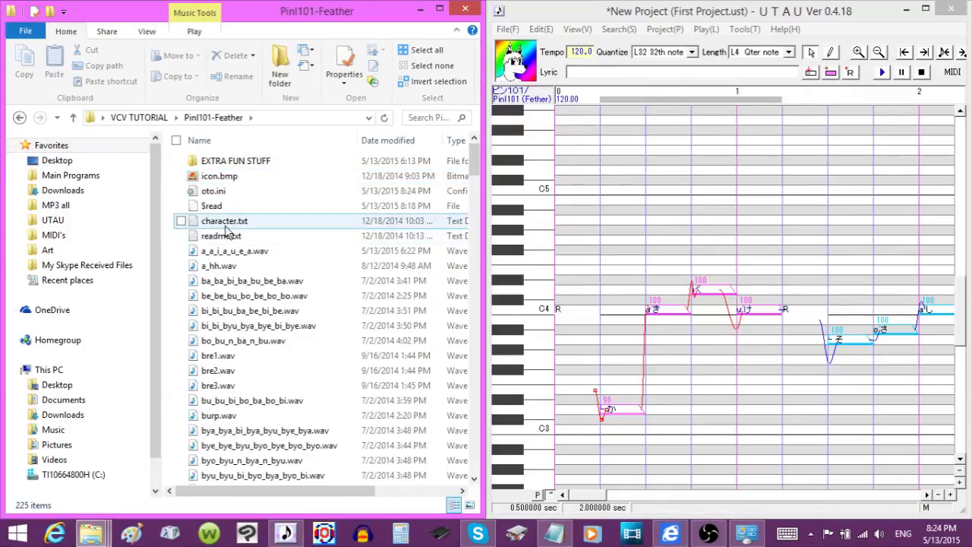
# - Open oto.ini from the PinI101-Feather folder in Notepad, maximize it, and find the configured "a か" line of ka_ka_ki_ka_ku_ke_ka.wav
pyautogui.click(194, 196)
pyautogui.doubleClick(196, 193)
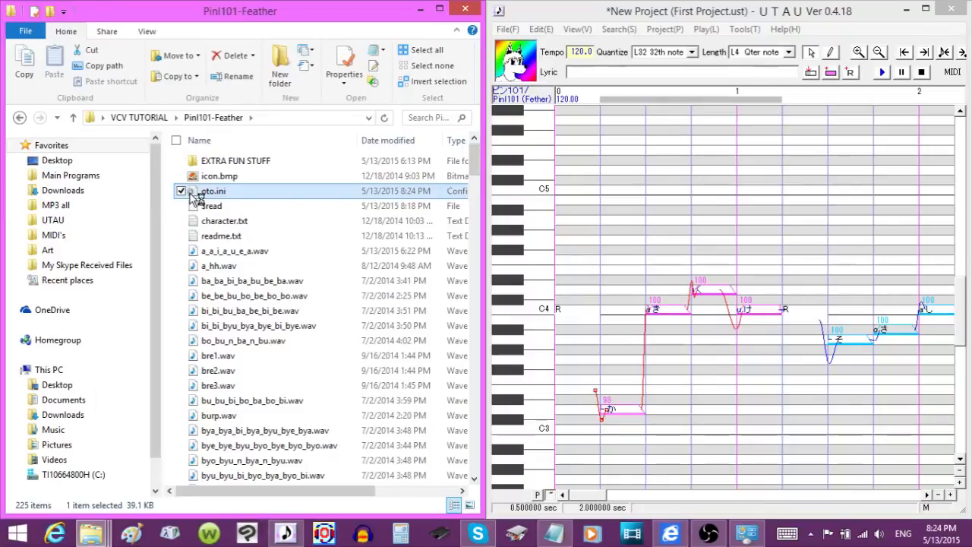
pyautogui.moveTo(645, 89); pyautogui.dragTo(543, 0)
pyautogui.scroll(-20, 110, 158)
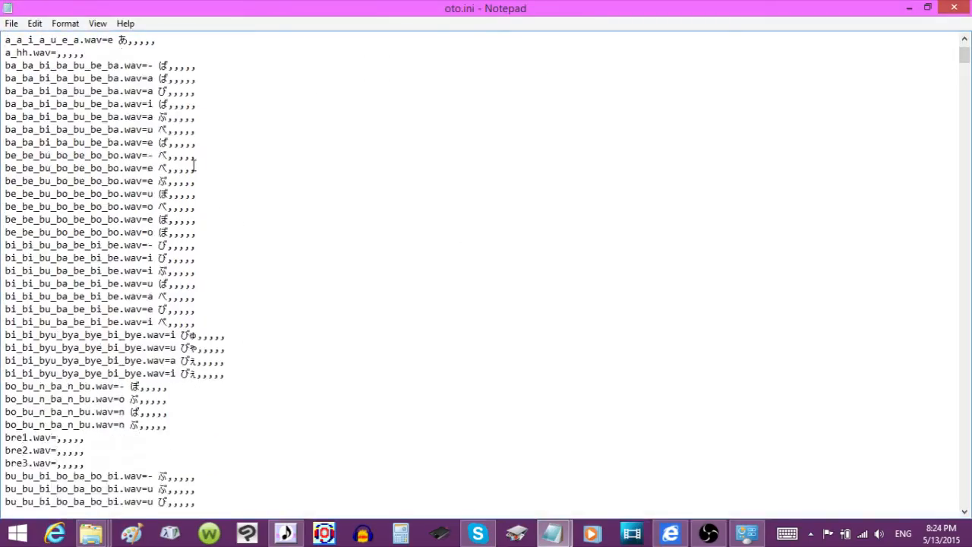
pyautogui.scroll(-20, 179, 167)
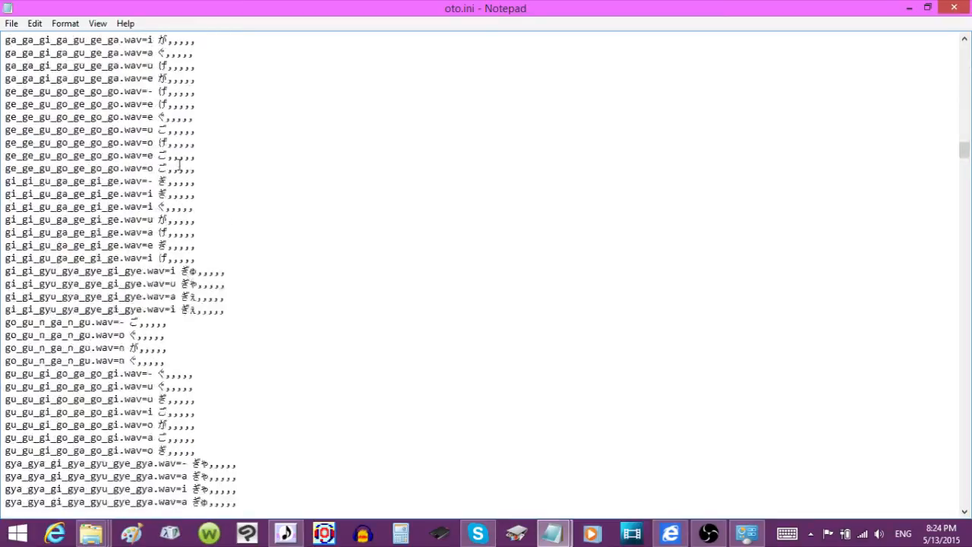
pyautogui.scroll(-20, 179, 167)
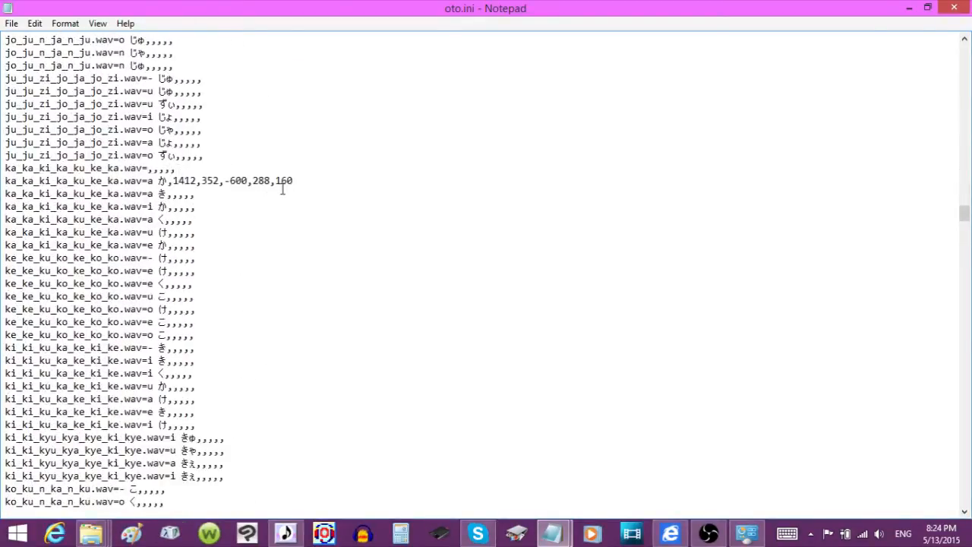
# - Copy ",1412,352,-600,288,160" from the "a か" line and enter it as the search text of a find-and-replace
pyautogui.moveTo(308, 180); pyautogui.dragTo(172, 181)
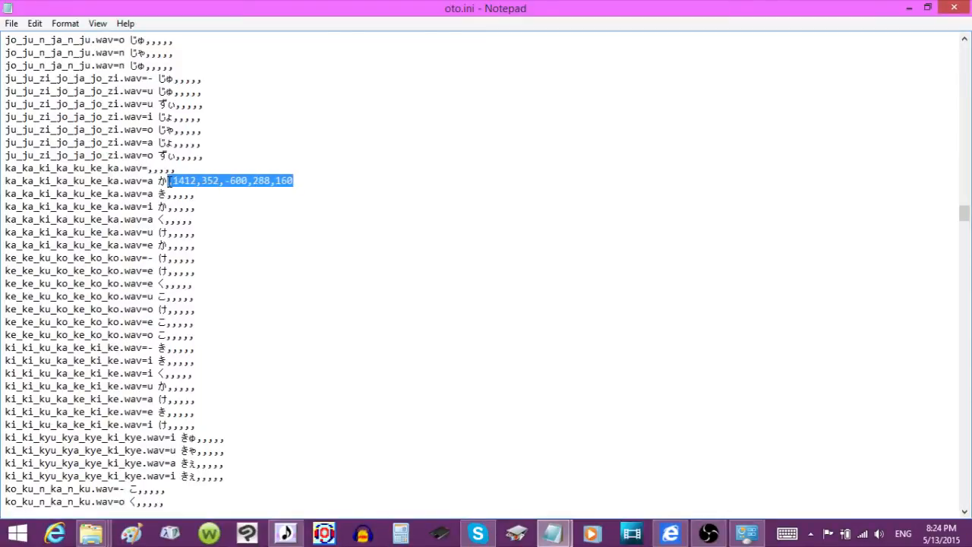
pyautogui.click(34, 23)
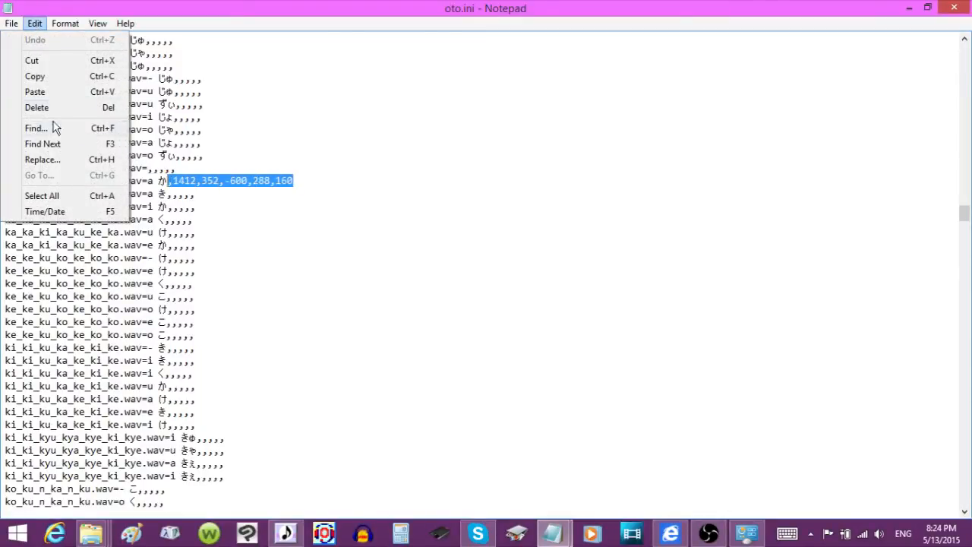
pyautogui.click(54, 162)
pyautogui.moveTo(164, 95); pyautogui.dragTo(416, 200)
pyautogui.rightClick(281, 192)
pyautogui.click(224, 234)
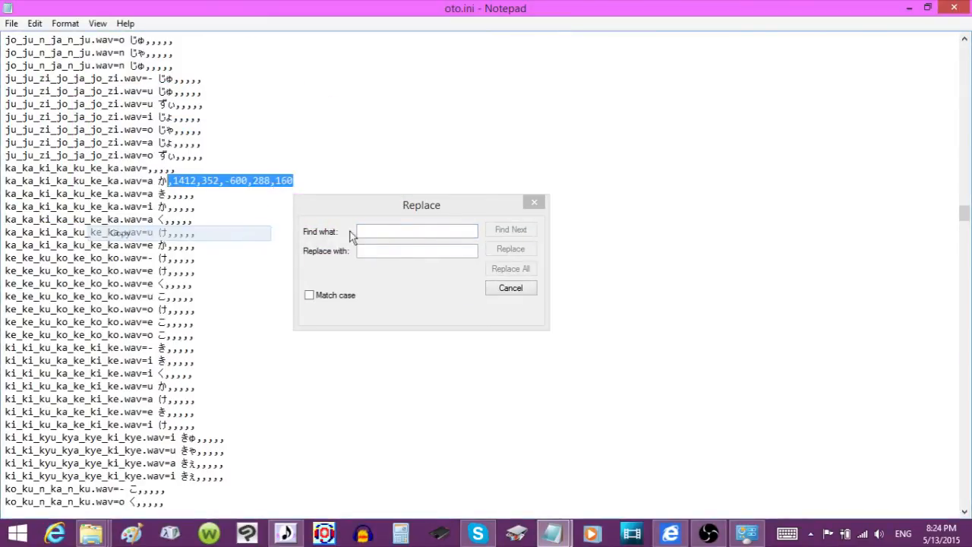
pyautogui.rightClick(424, 232)
pyautogui.click(327, 288)
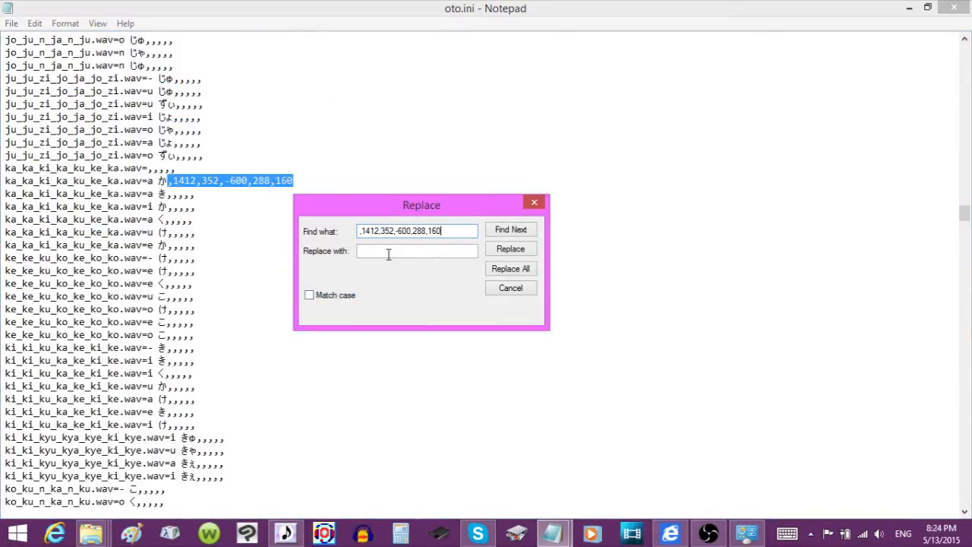
# - Set the replacement text to ",,352,-600,288,160", leaving the offset blank, and replace all matches
pyautogui.rightClick(388, 255)
pyautogui.click(311, 312)
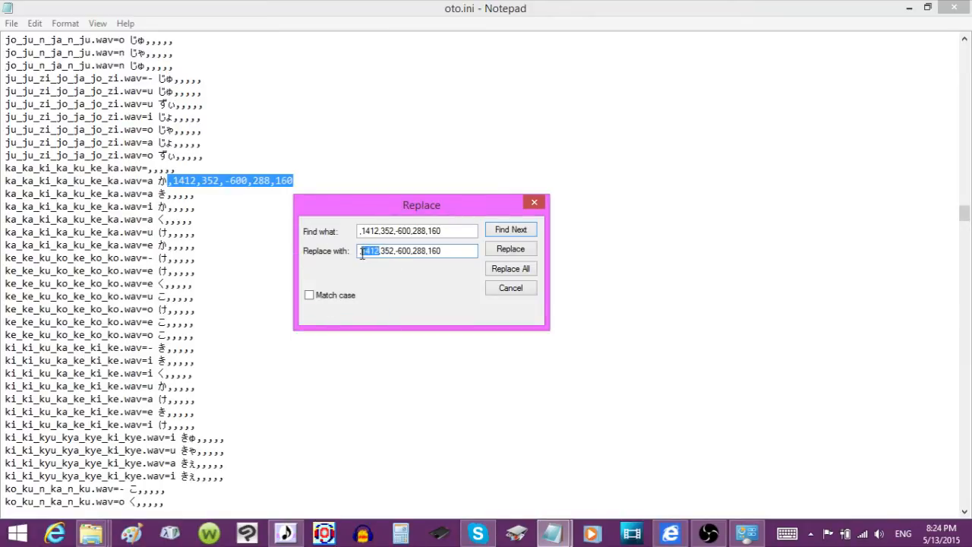
pyautogui.press('BackSpace')
pyautogui.write(',,')
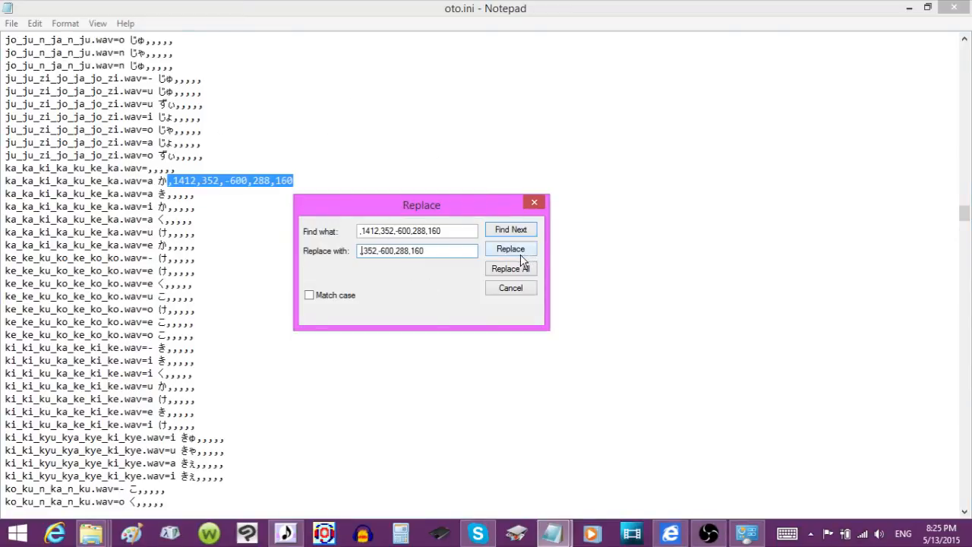
pyautogui.click(524, 275)
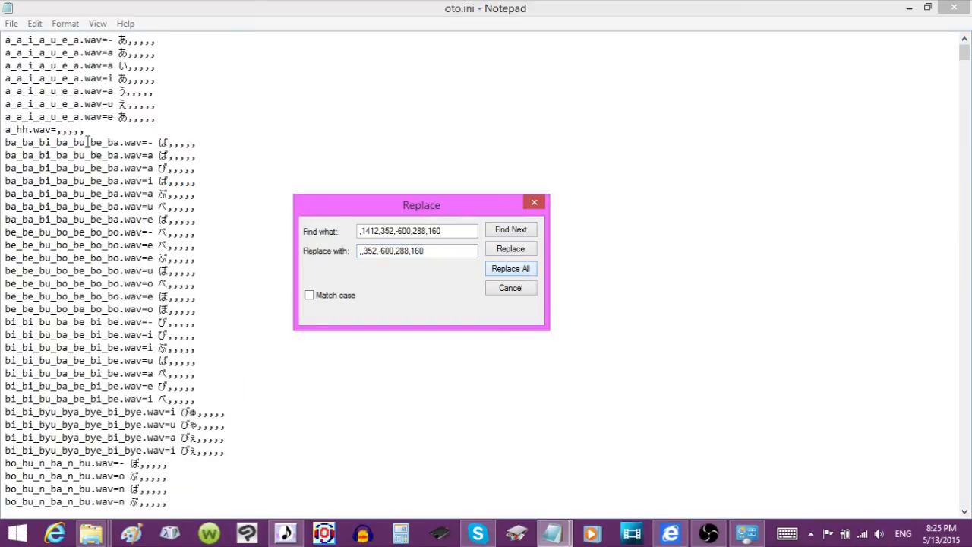
# - Replace every empty parameter set ",,,,," in oto.ini with ",,352,-600,288,160"
pyautogui.click(193, 142)
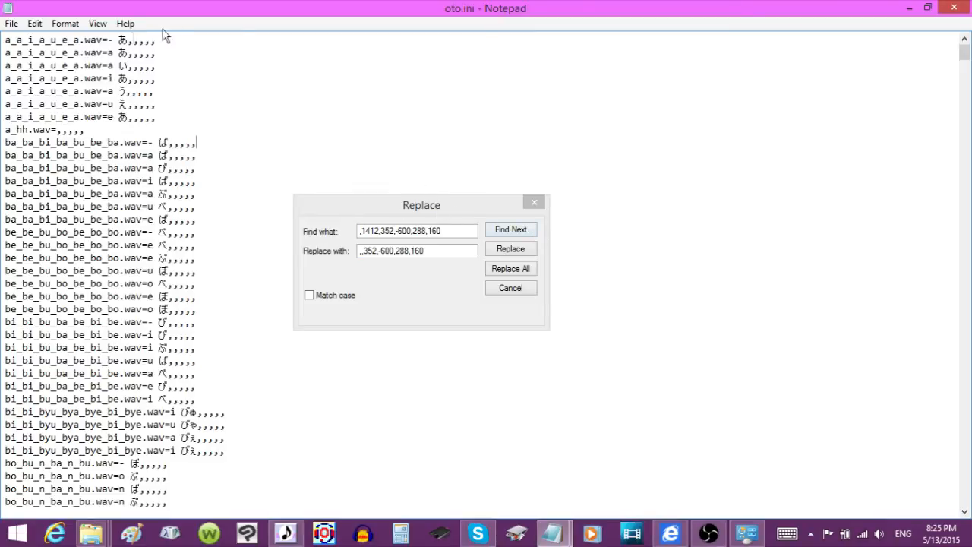
pyautogui.moveTo(448, 231); pyautogui.dragTo(283, 236)
pyautogui.write(',,,,,')
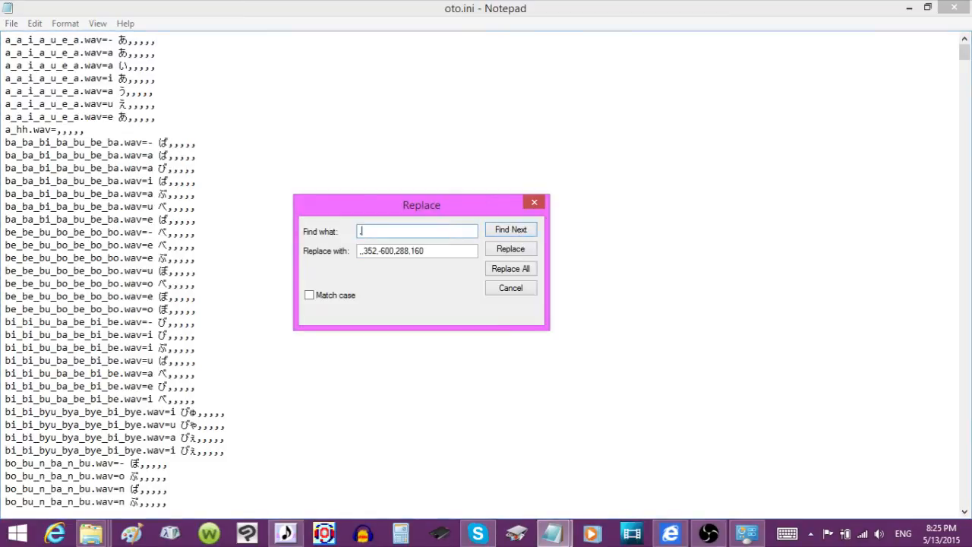
pyautogui.click(523, 270)
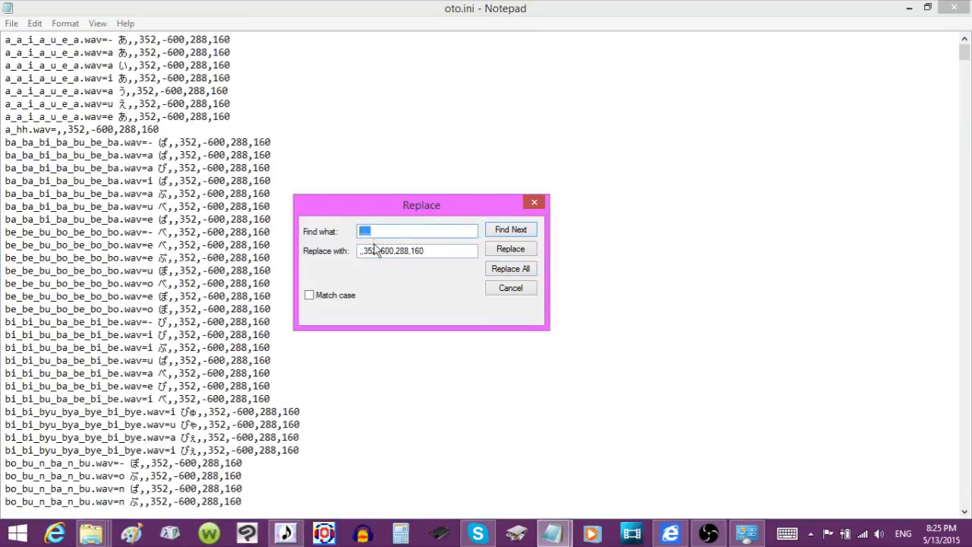
# - Close the Replace dialog, then close oto.ini and save its changes
pyautogui.click(534, 202)
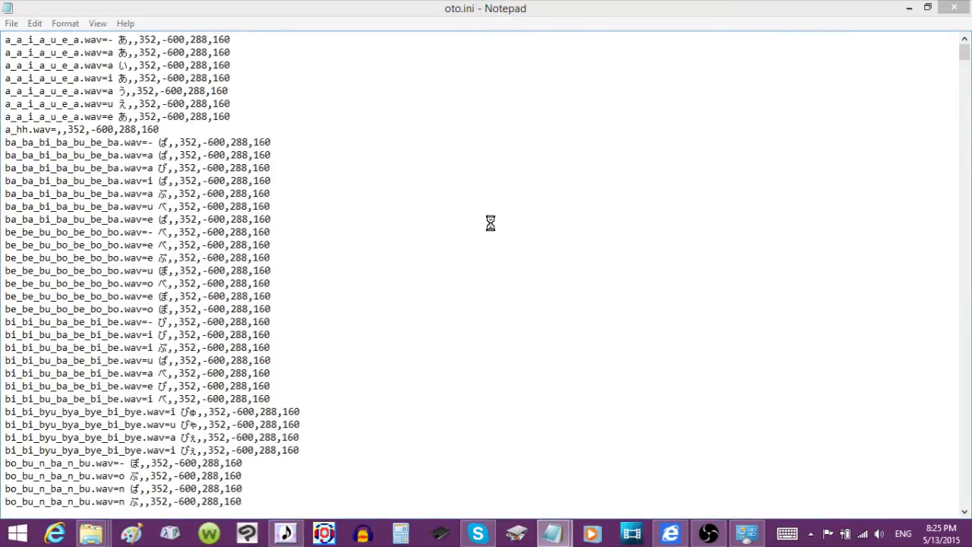
pyautogui.hotkey('alt', 'F4')
pyautogui.click(447, 281)
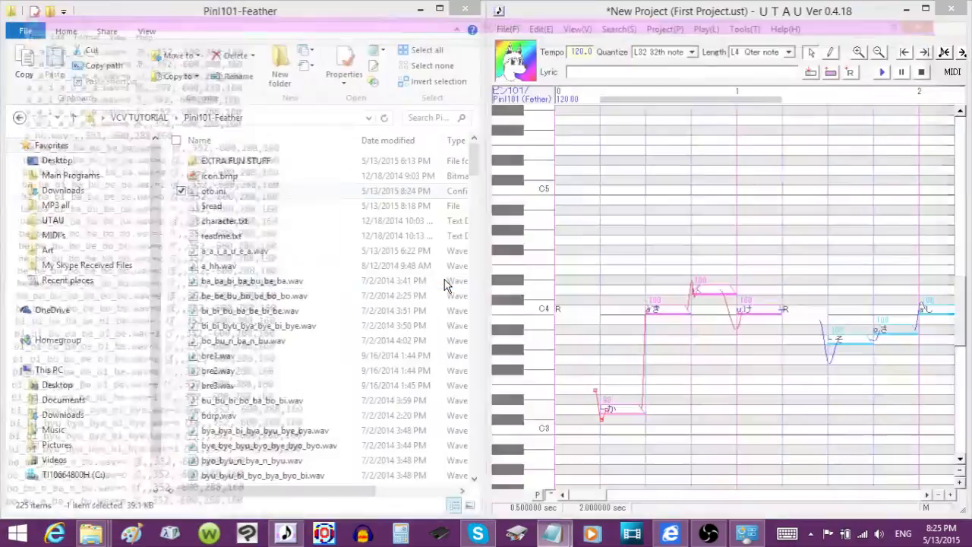
# - Switch to UTAU, maximize it, open the voice bank settings, and reload the configurations from the voice bank folder
pyautogui.moveTo(745, 13); pyautogui.dragTo(663, 1)
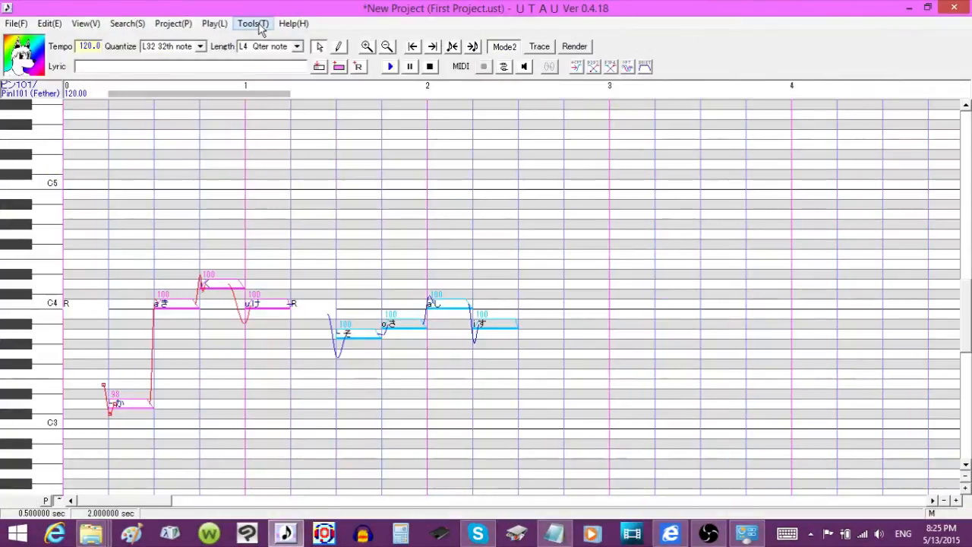
pyautogui.click(255, 24)
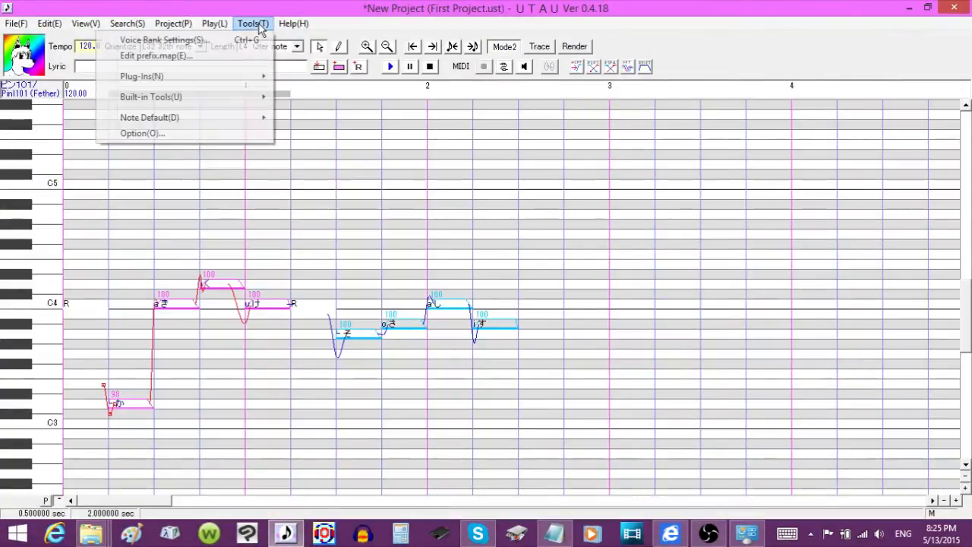
pyautogui.click(245, 40)
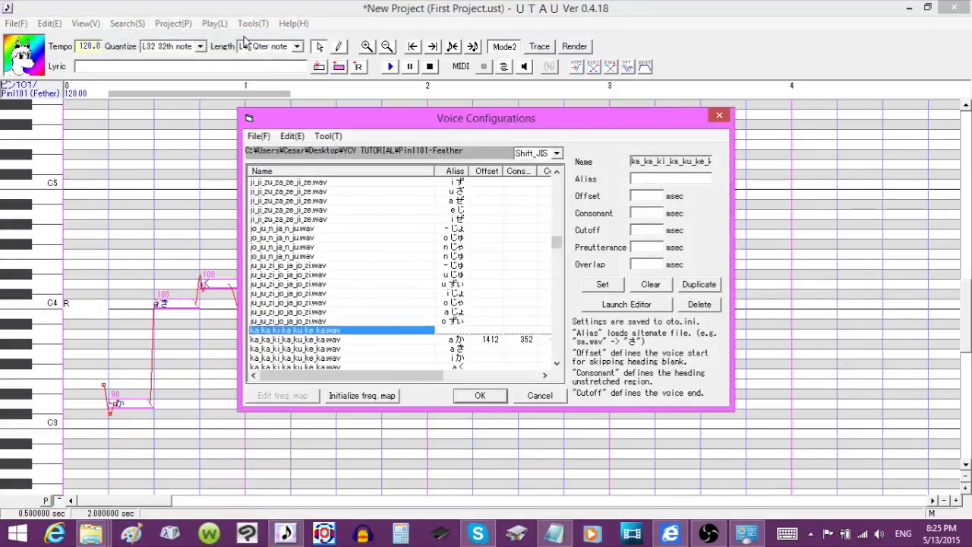
pyautogui.moveTo(388, 374); pyautogui.dragTo(462, 374)
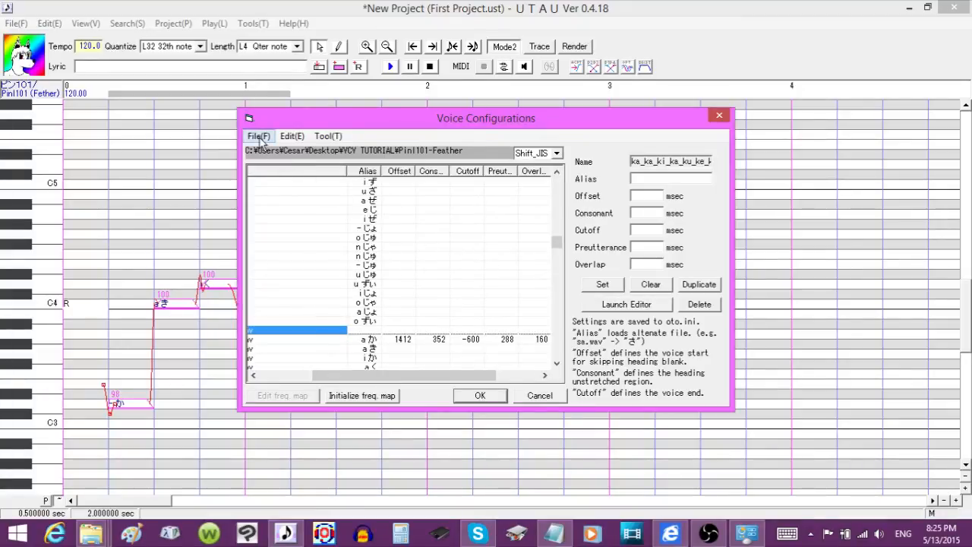
pyautogui.click(258, 136)
pyautogui.click(205, 194)
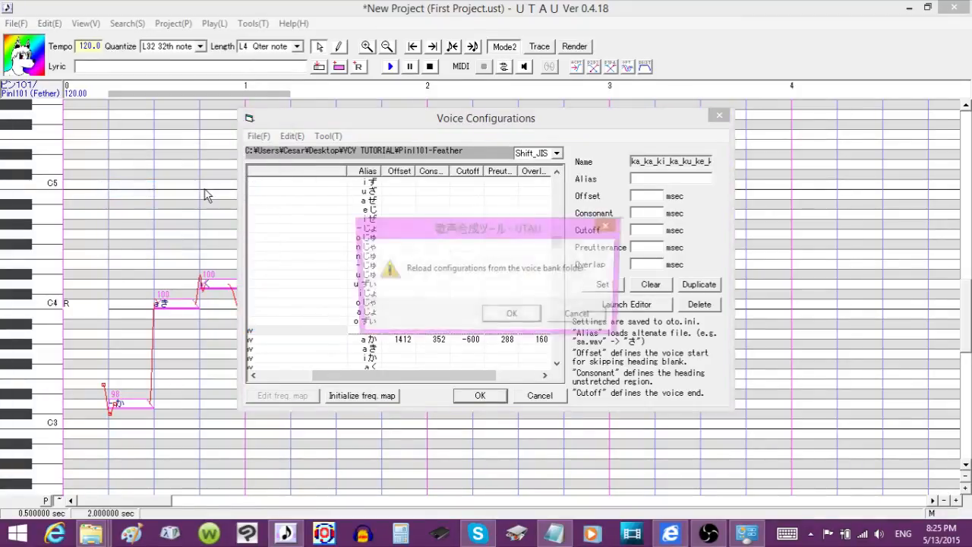
pyautogui.click(512, 316)
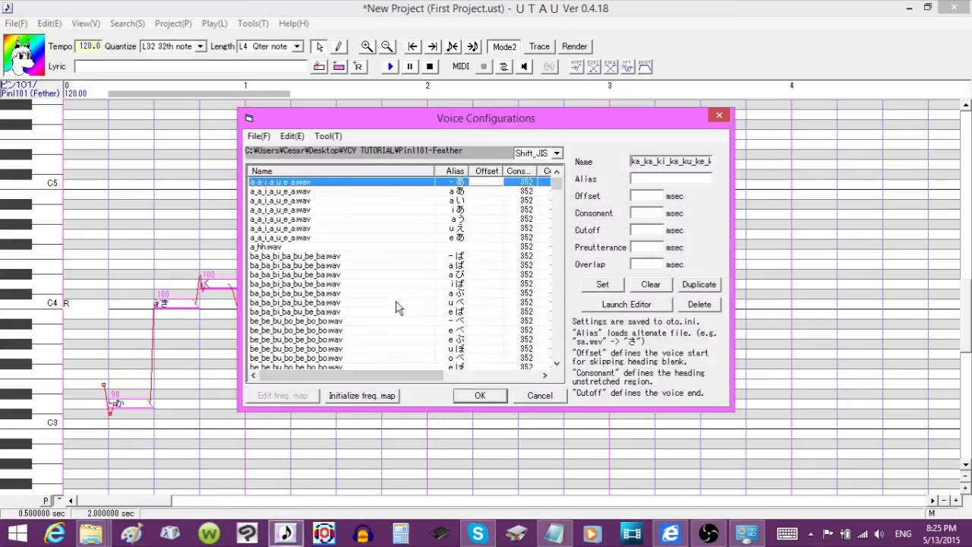
# - Look through the reloaded voice configuration entries and check the parameters of the "- じょ" entry
pyautogui.moveTo(391, 376); pyautogui.dragTo(353, 375)
pyautogui.scroll(-10, 357, 298)
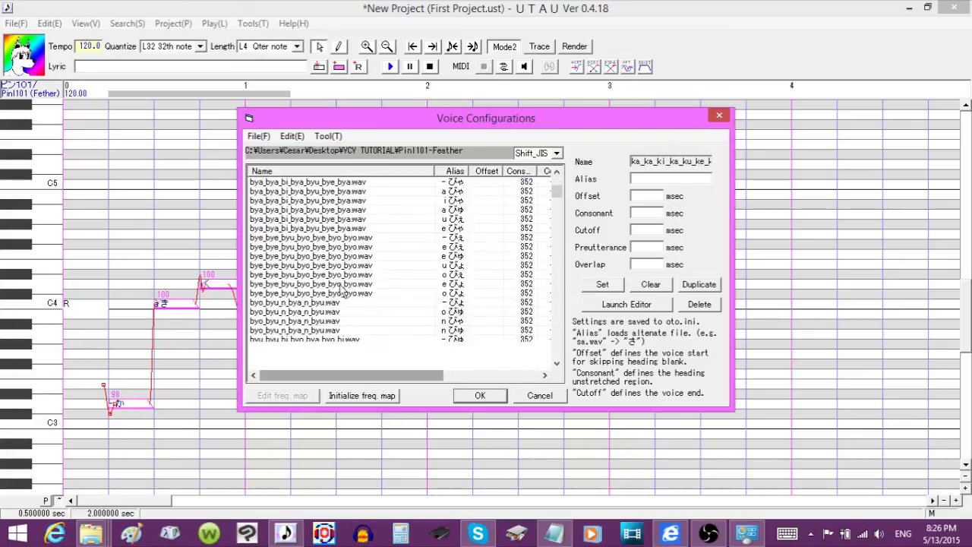
pyautogui.scroll(-15, 321, 280)
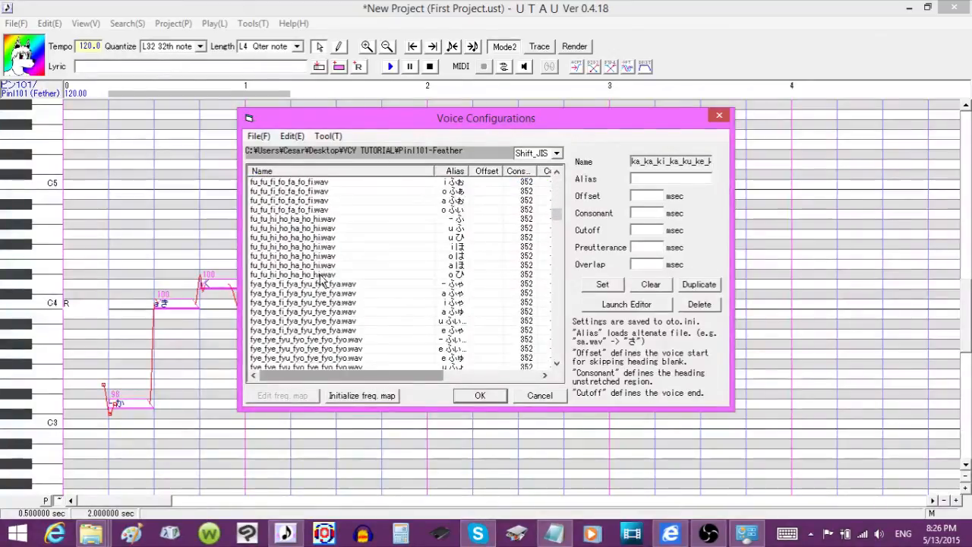
pyautogui.scroll(-15, 322, 280)
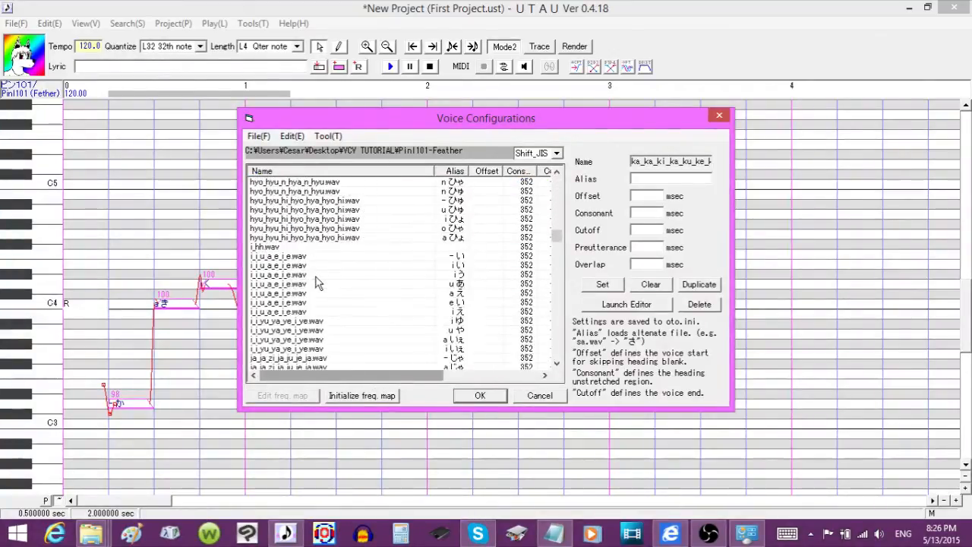
pyautogui.click(283, 257)
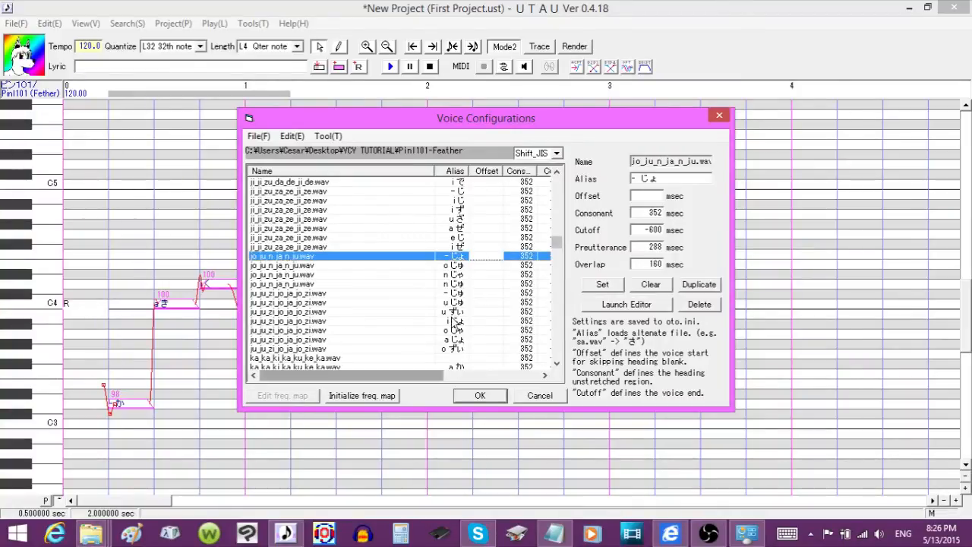
# - Leave the voice configurations and raise the first note, "- か", to just below C4 in the piano roll
pyautogui.click(540, 395)
pyautogui.click(136, 422)
pyautogui.moveTo(134, 361); pyautogui.dragTo(137, 324)
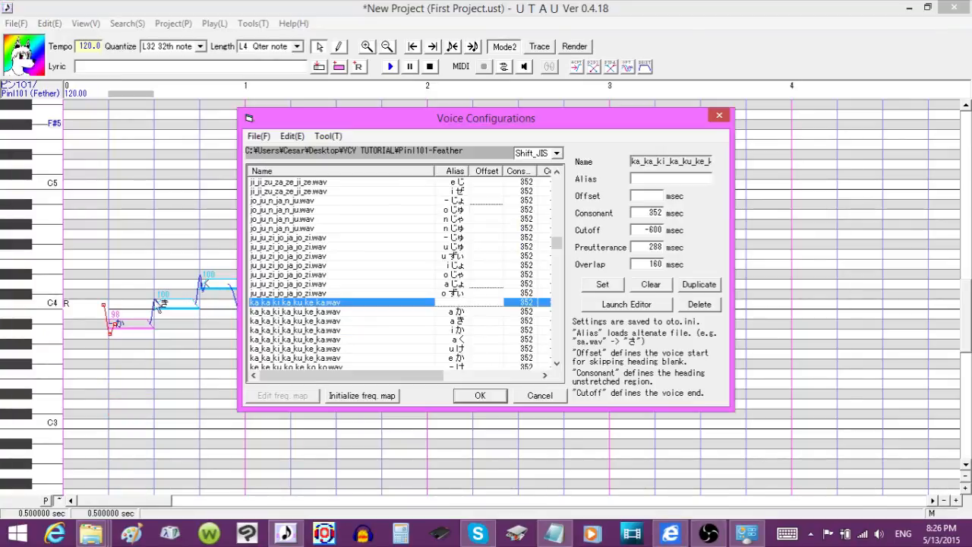
pyautogui.click(716, 117)
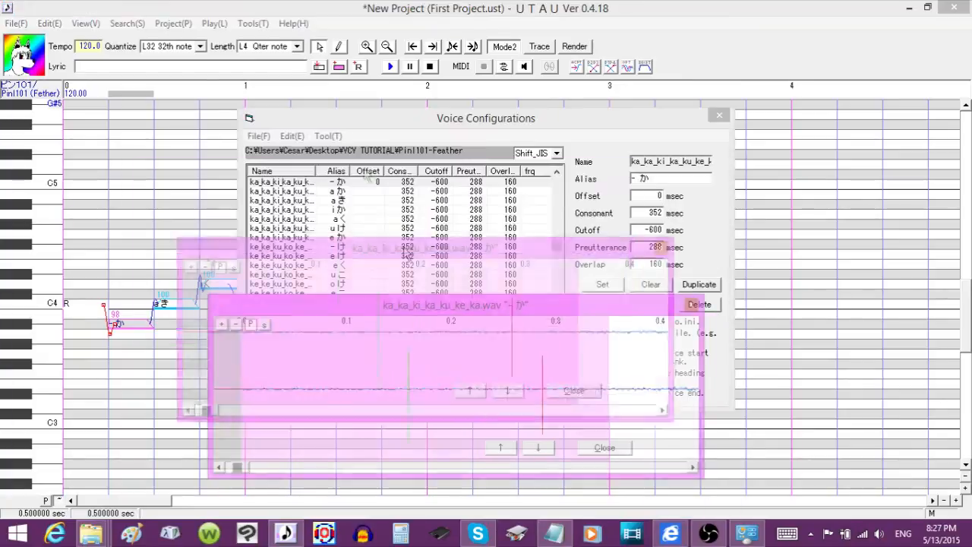
# - Set the "- か" entry's offset to 835 msec in the widened waveform editor, then close it and reselect the entry
pyautogui.moveTo(381, 310); pyautogui.dragTo(179, 14)
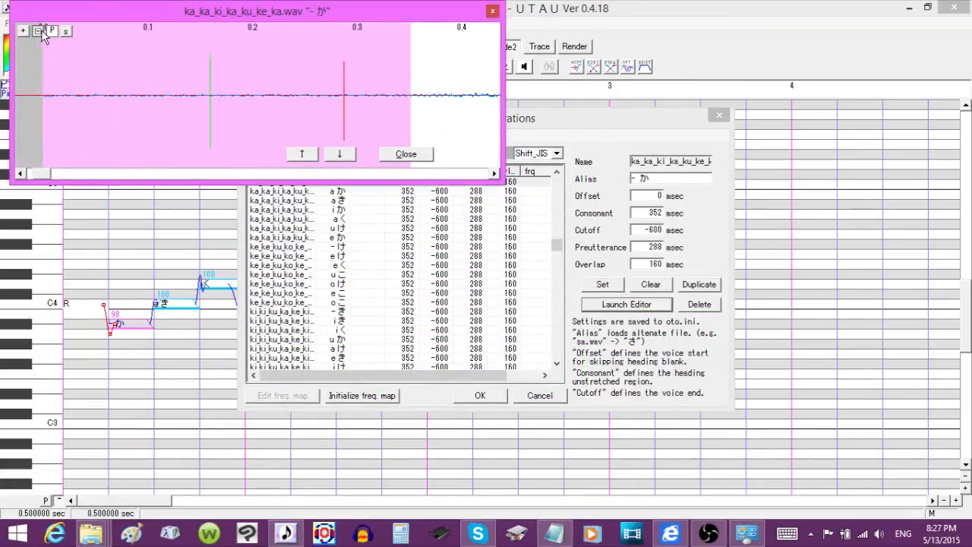
pyautogui.click(40, 30)
pyautogui.click(40, 31)
pyautogui.click(39, 30)
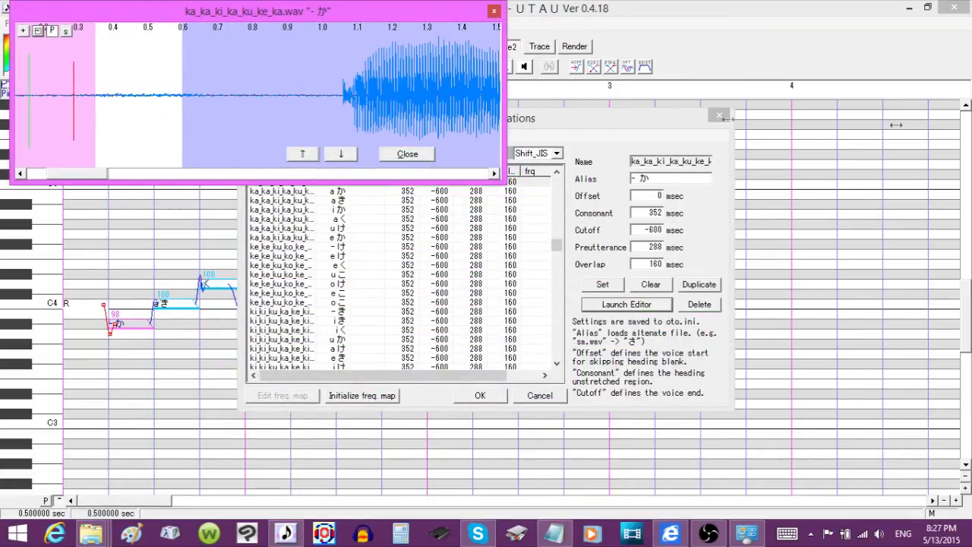
pyautogui.moveTo(503, 112); pyautogui.dragTo(968, 112)
pyautogui.moveTo(341, 175); pyautogui.dragTo(175, 183)
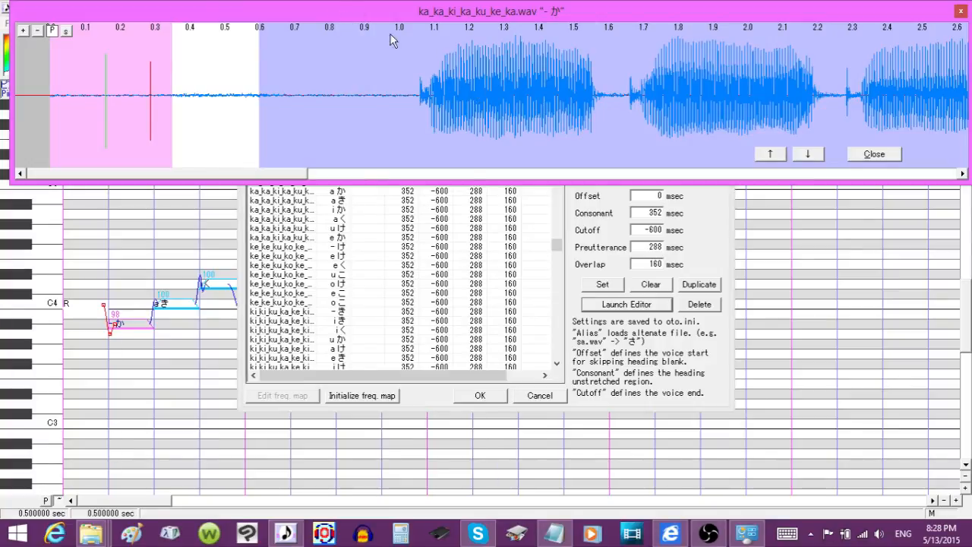
pyautogui.moveTo(50, 90); pyautogui.dragTo(341, 109)
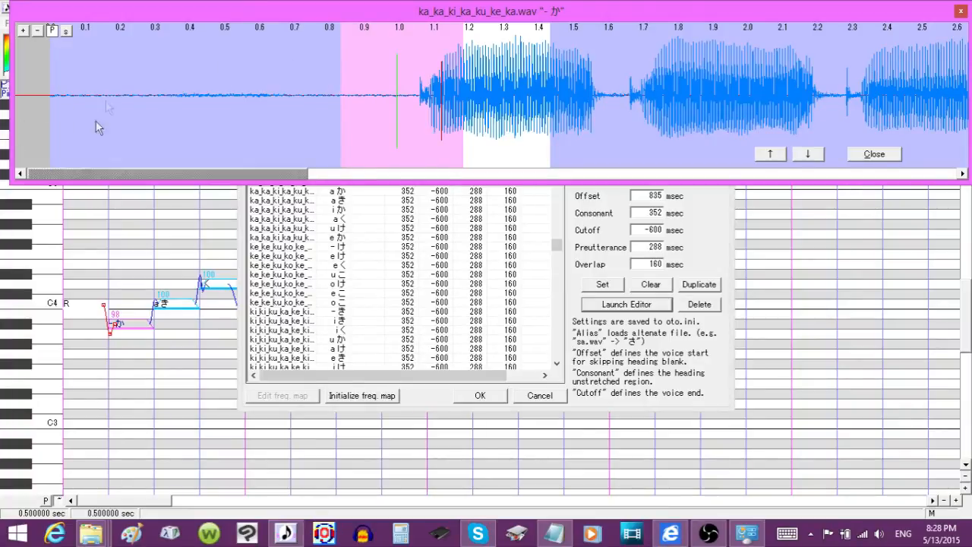
pyautogui.click(810, 155)
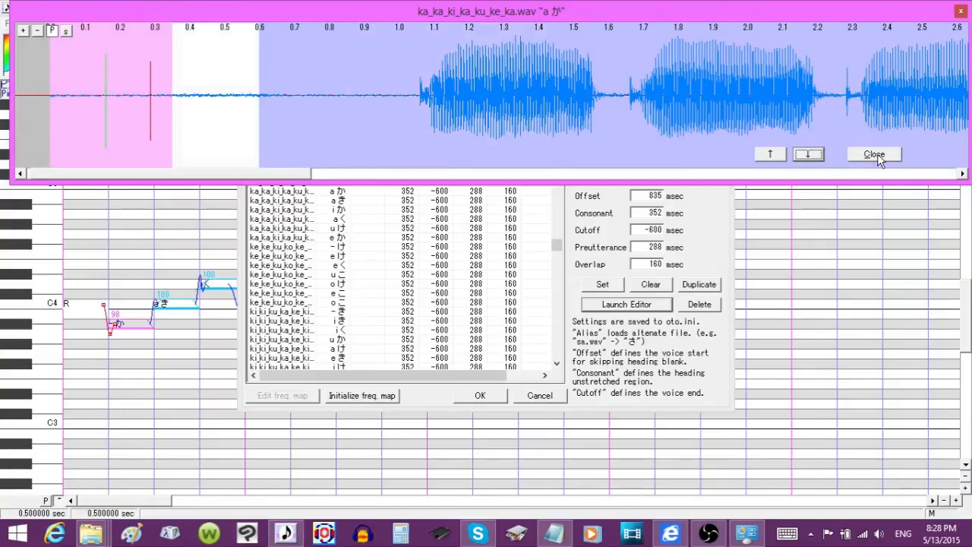
pyautogui.click(874, 154)
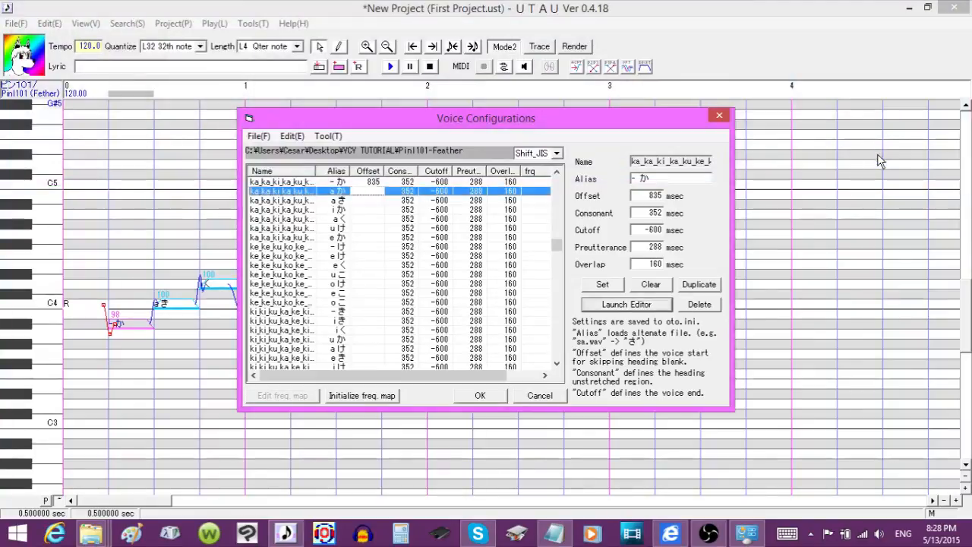
pyautogui.click(372, 183)
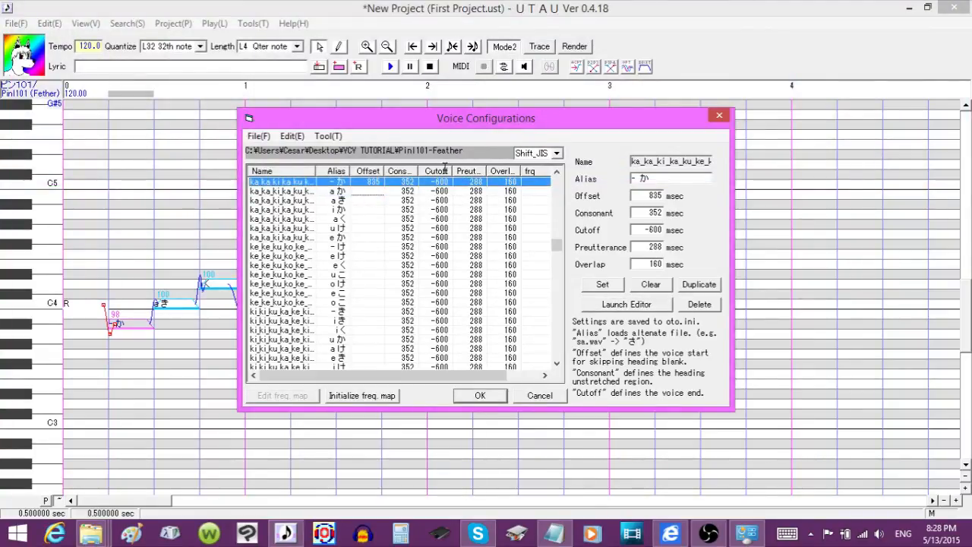
# - Copy the "- か" entry's 835 msec offset into the "a か" entry, apply it, and open "a か" in the waveform editor
pyautogui.moveTo(644, 196); pyautogui.dragTo(674, 199)
pyautogui.rightClick(655, 197)
pyautogui.click(676, 226)
pyautogui.click(372, 196)
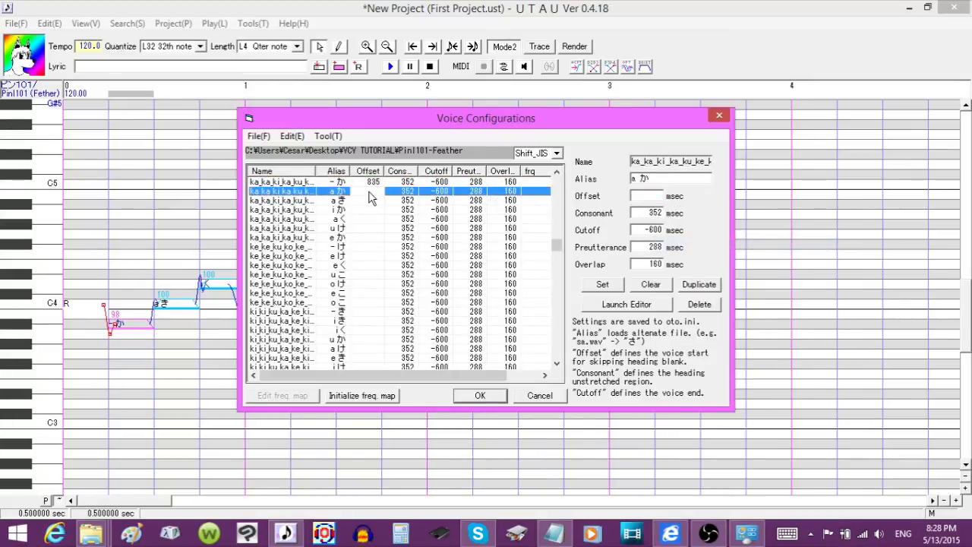
pyautogui.click(652, 198)
pyautogui.rightClick(652, 197)
pyautogui.click(677, 259)
pyautogui.click(607, 287)
pyautogui.click(617, 303)
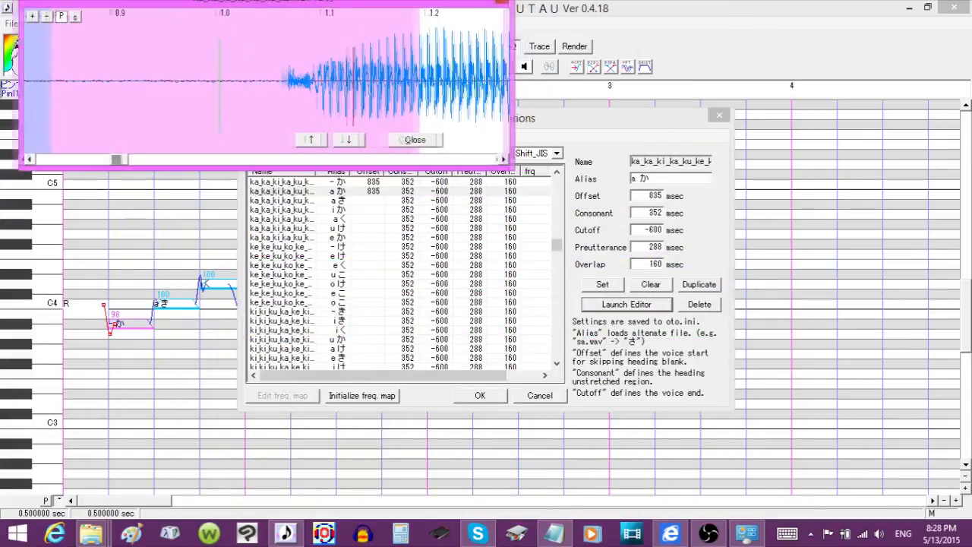
# - Widen the waveform editor, move the "a か" entry's offset to 1422 msec, play it back, and close the editor
pyautogui.moveTo(55, 2); pyautogui.dragTo(47, 15)
pyautogui.click(42, 32)
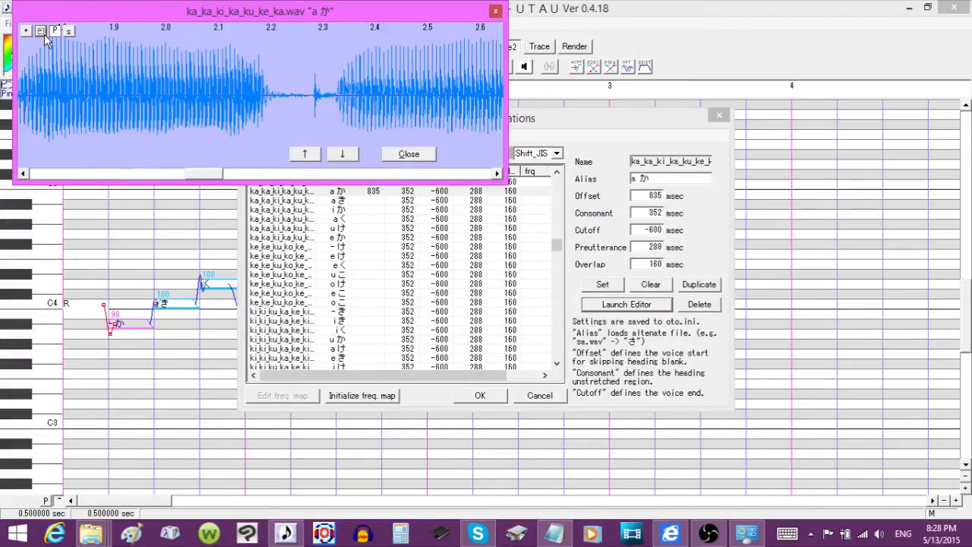
pyautogui.moveTo(508, 117); pyautogui.dragTo(970, 118)
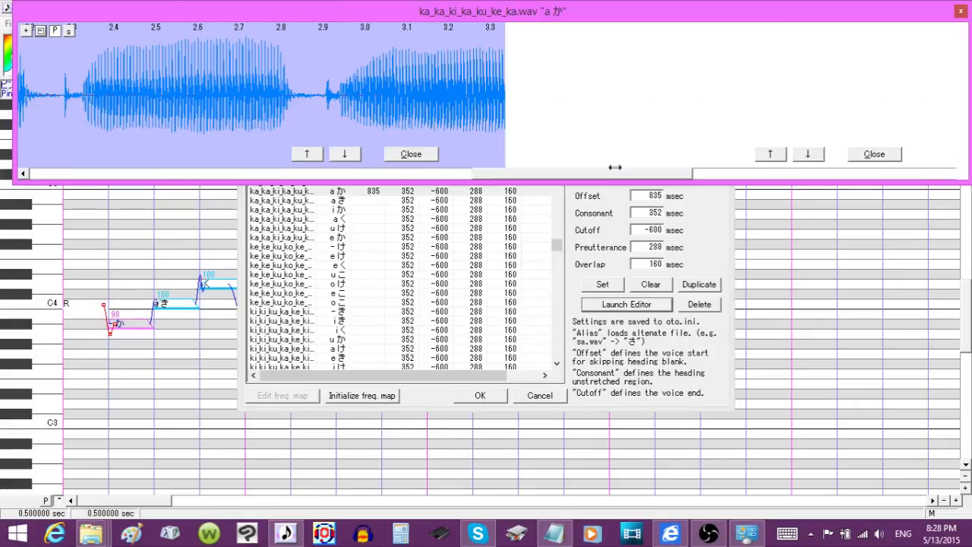
pyautogui.click(282, 178)
pyautogui.click(281, 177)
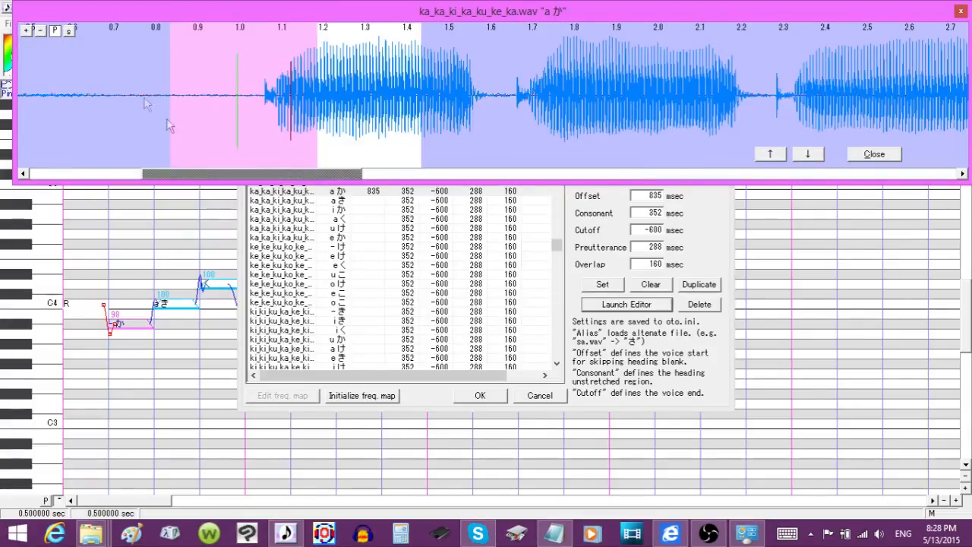
pyautogui.moveTo(169, 95); pyautogui.dragTo(416, 94)
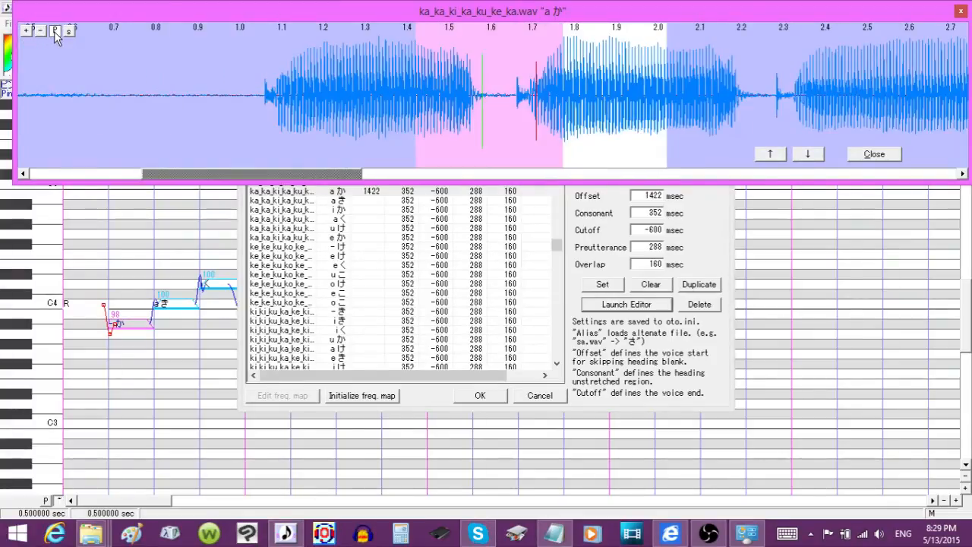
pyautogui.click(808, 154)
pyautogui.click(896, 155)
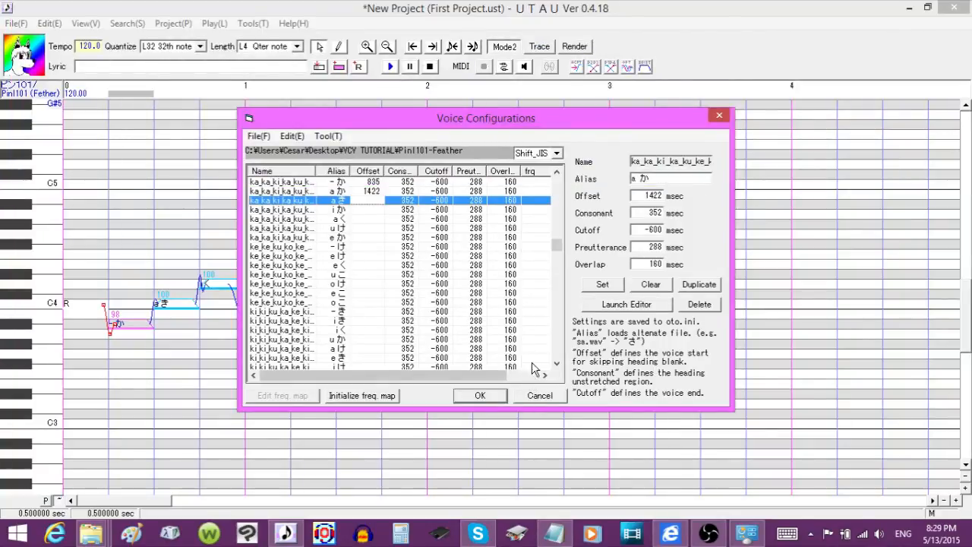
# - Set the "a き" entry's offset to 2041 msec in the waveform editor, then close the editor
pyautogui.moveTo(472, 129); pyautogui.dragTo(645, 18)
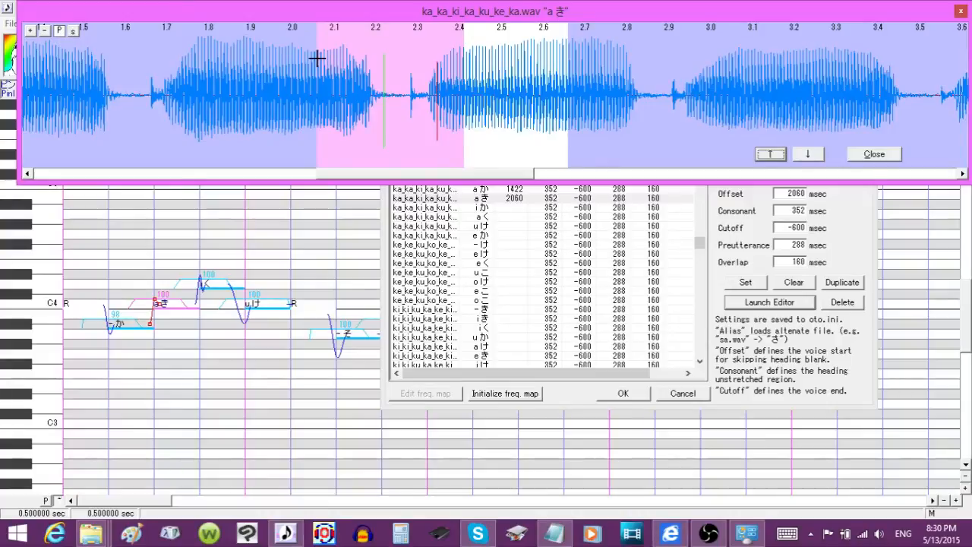
pyautogui.moveTo(317, 57); pyautogui.dragTo(320, 59)
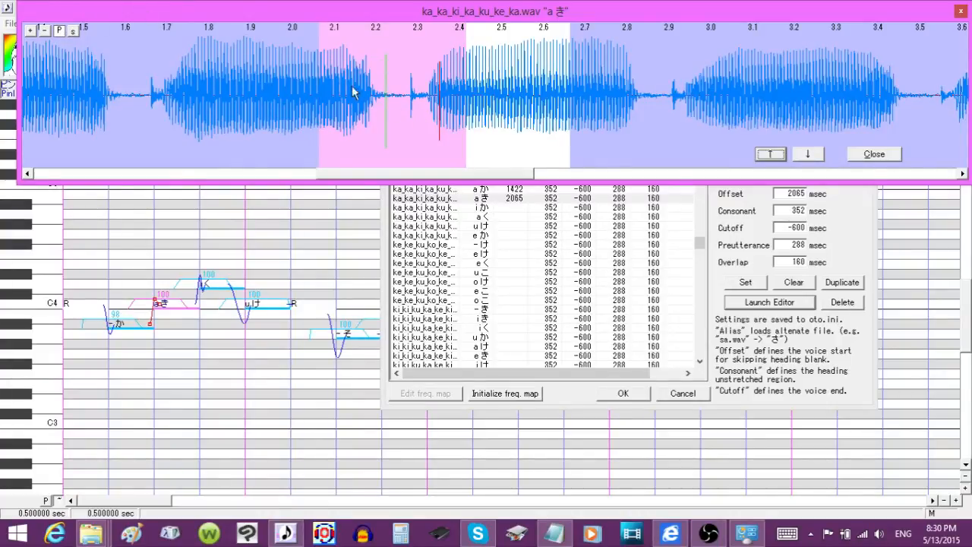
pyautogui.moveTo(319, 76); pyautogui.dragTo(307, 76)
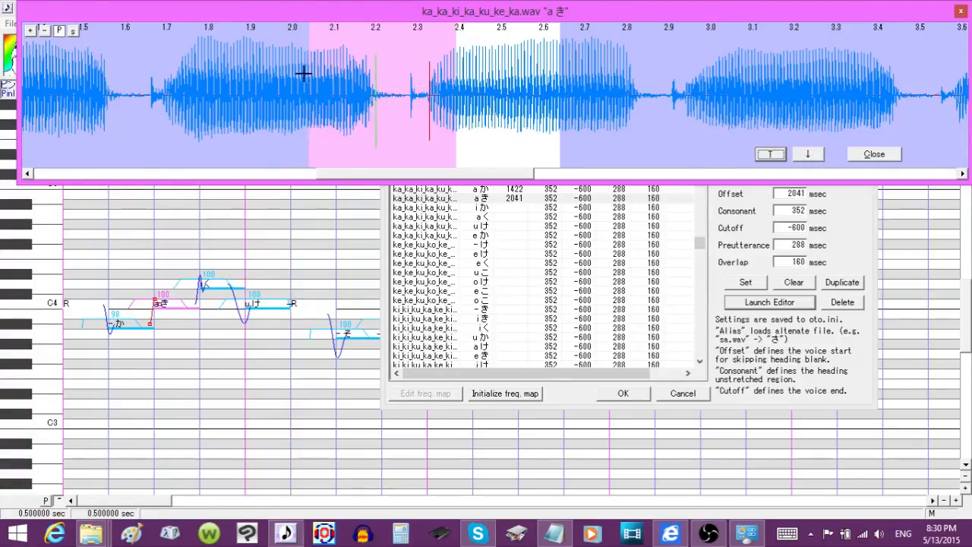
pyautogui.click(808, 155)
pyautogui.click(875, 154)
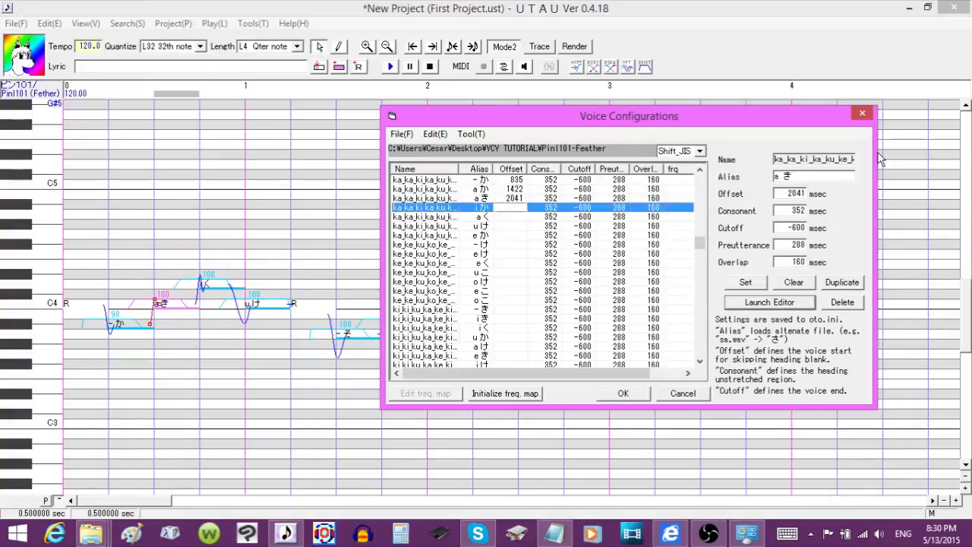
# - Copy the "a き" entry's 2041 msec offset into the "i か" entry, apply it, and open "i か" in the waveform editor
pyautogui.click(513, 189)
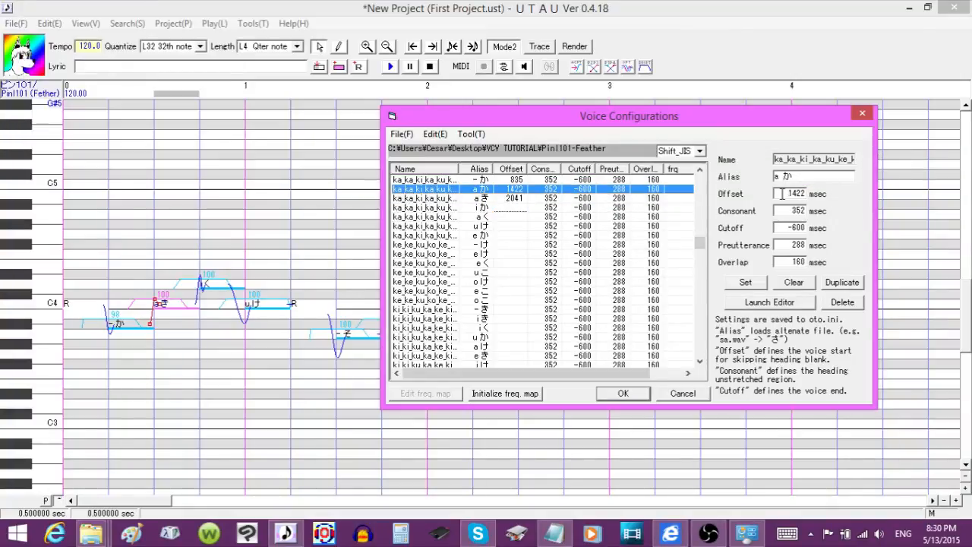
pyautogui.click(515, 198)
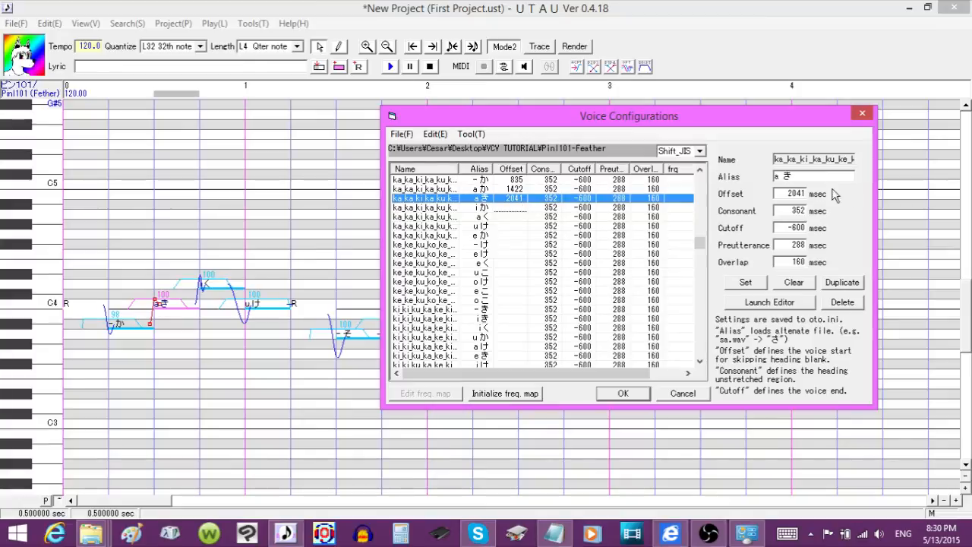
pyautogui.moveTo(810, 195); pyautogui.dragTo(790, 196)
pyautogui.rightClick(790, 195)
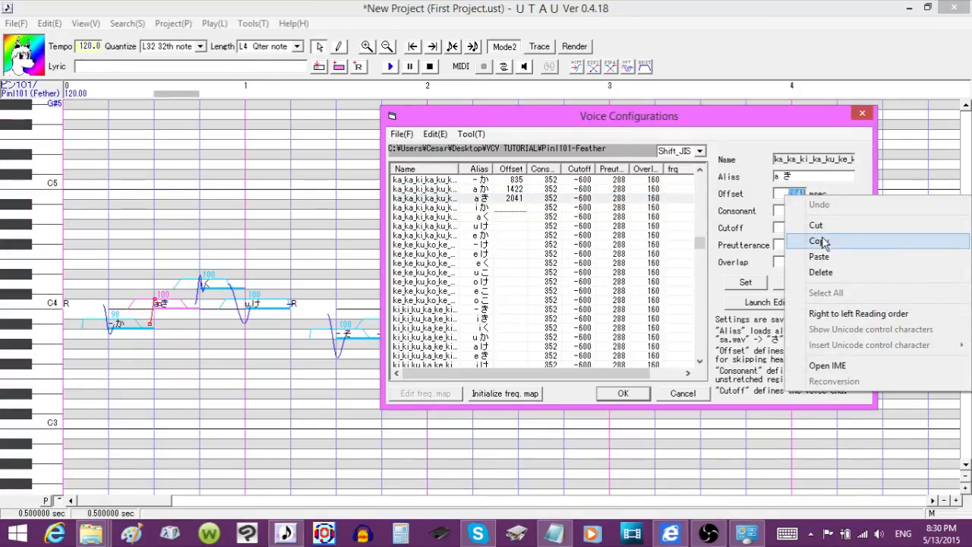
pyautogui.click(829, 240)
pyautogui.click(528, 210)
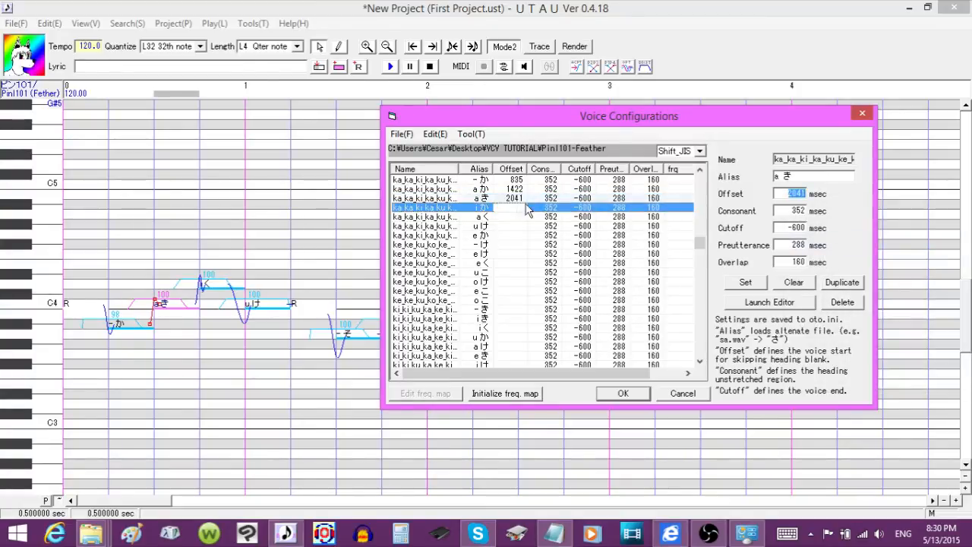
pyautogui.rightClick(788, 193)
pyautogui.click(839, 258)
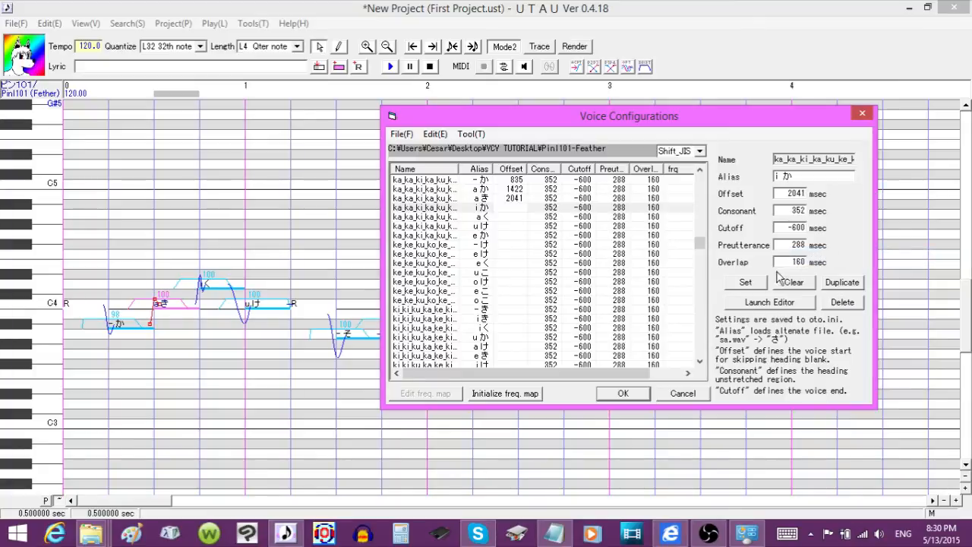
pyautogui.click(747, 283)
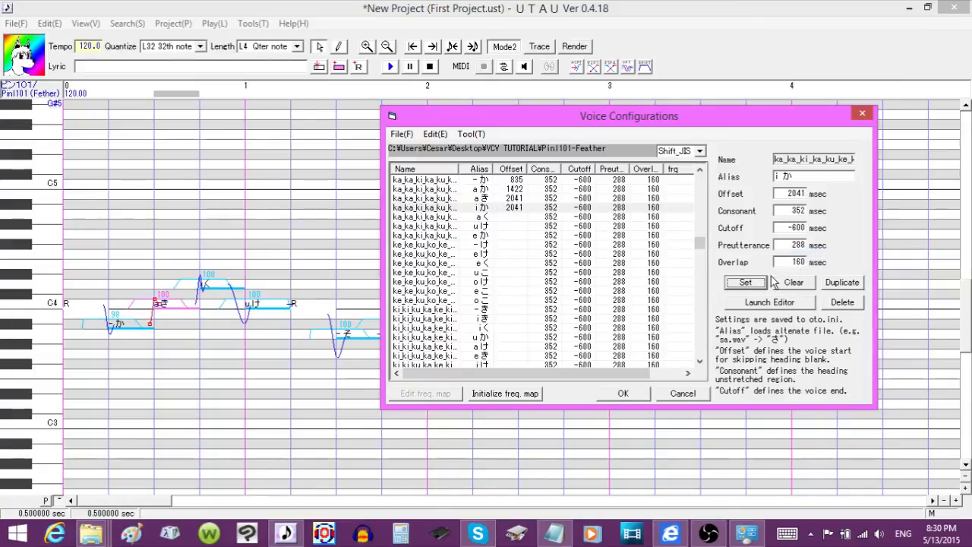
pyautogui.click(806, 304)
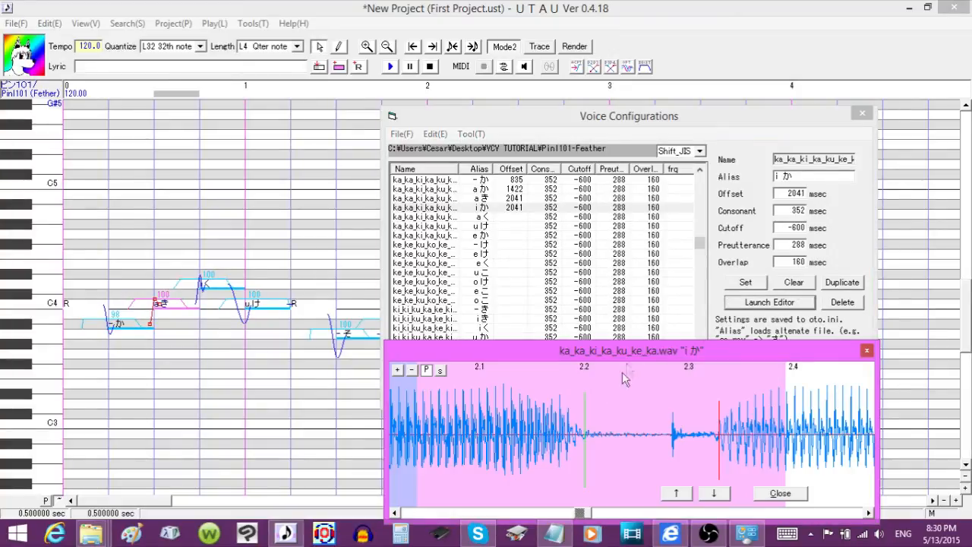
# - Widen the waveform editor across the screen and move the "i か" entry's offset to 2657 msec
pyautogui.moveTo(635, 352); pyautogui.dragTo(203, 15)
pyautogui.click(37, 32)
pyautogui.moveTo(208, 174); pyautogui.dragTo(969, 108)
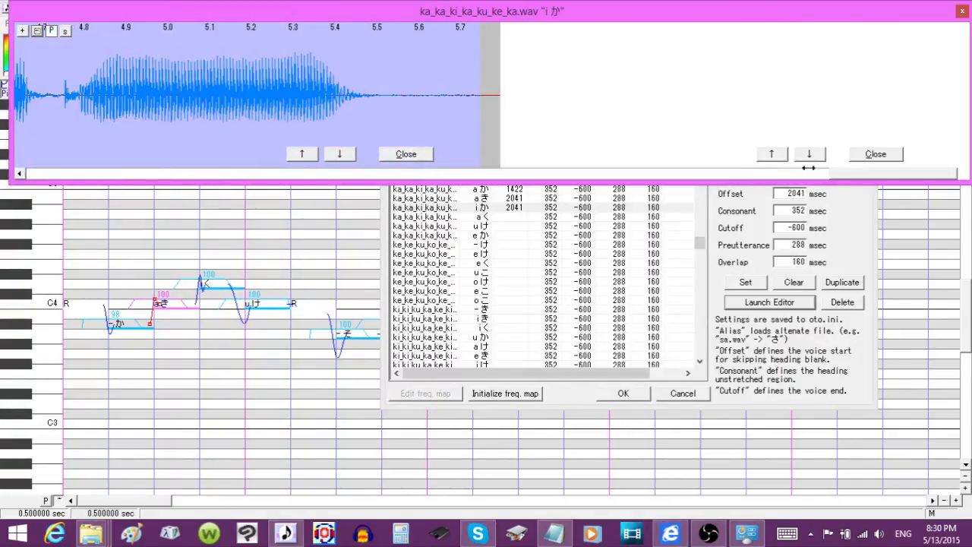
pyautogui.click(772, 154)
pyautogui.click(810, 154)
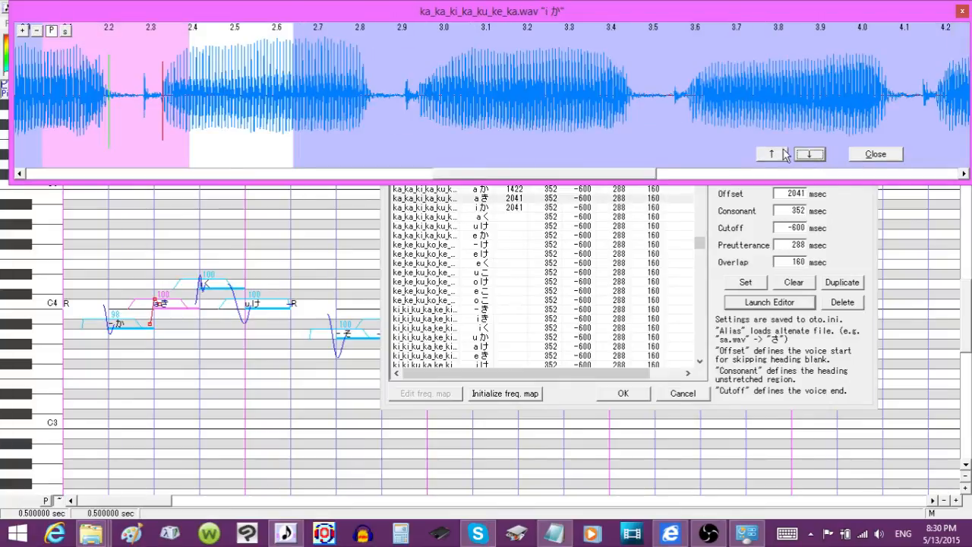
pyautogui.moveTo(48, 94); pyautogui.dragTo(299, 108)
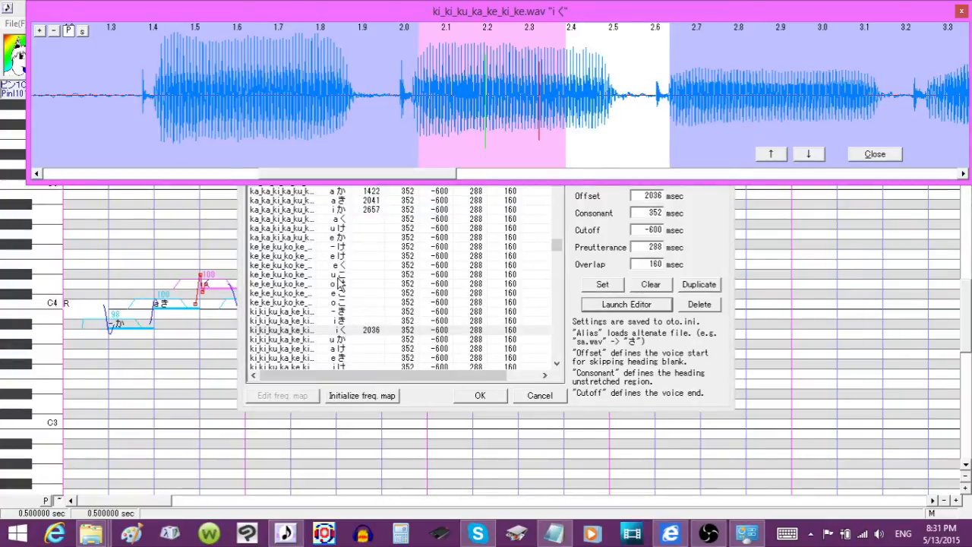
# - Move the "i く" entry's offset to 2347 msec in the ki_ki_ku_ka_ke_ki_ke.wav waveform
pyautogui.moveTo(425, 14)
pyautogui.mouseDown()
pyautogui.moveTo(421, 212)
pyautogui.moveTo(413, 22)
pyautogui.moveTo(401, 2)
pyautogui.moveTo(411, 14)
pyautogui.mouseUp()
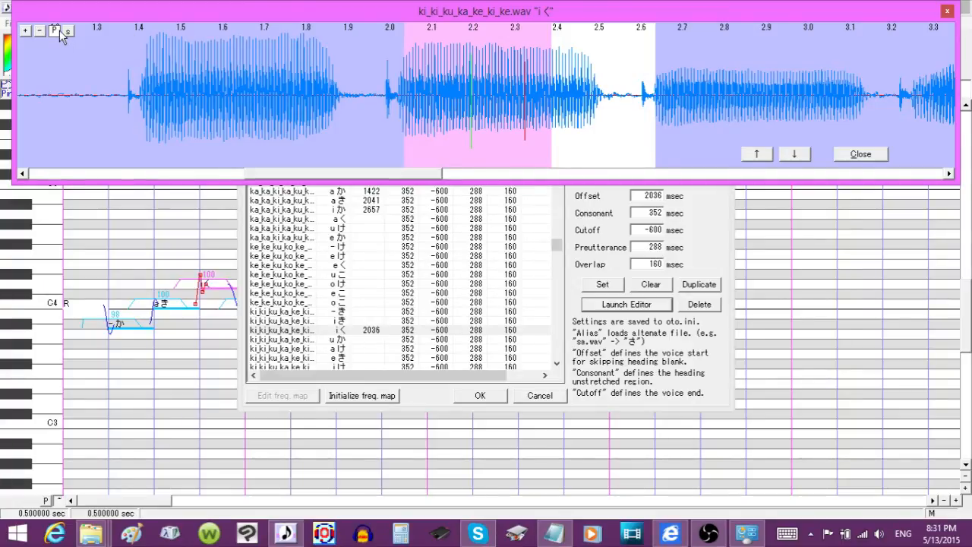
pyautogui.click(514, 76)
pyautogui.click(528, 77)
pyautogui.click(535, 81)
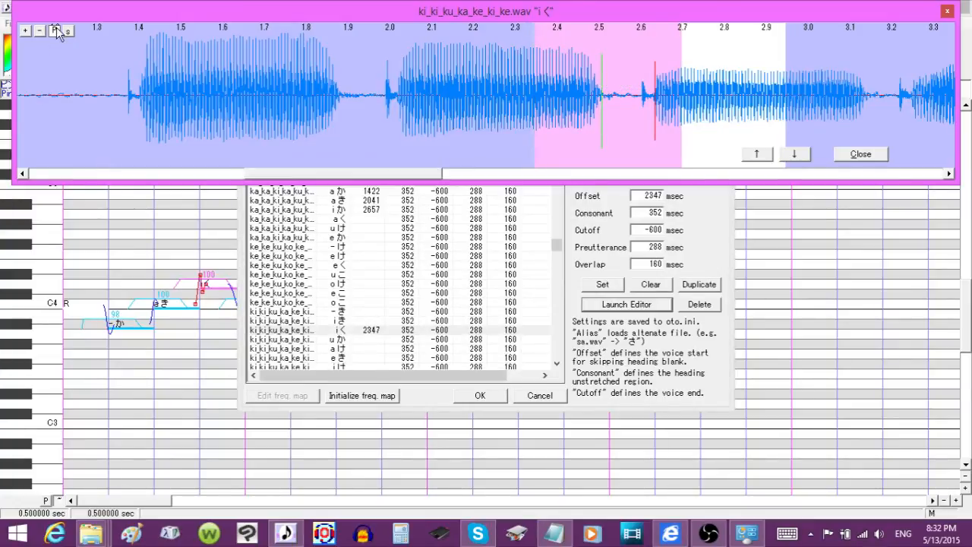
pyautogui.click(798, 154)
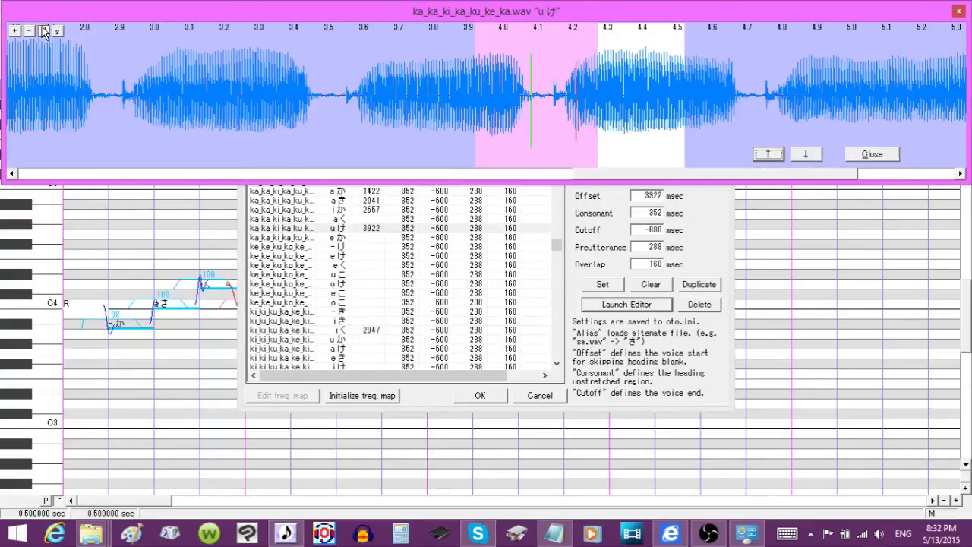
# - Set the "u け" entry's offset to 3902 msec and the "- そ" entry's offset to 1117 msec in their waveforms
pyautogui.moveTo(480, 82); pyautogui.dragTo(469, 76)
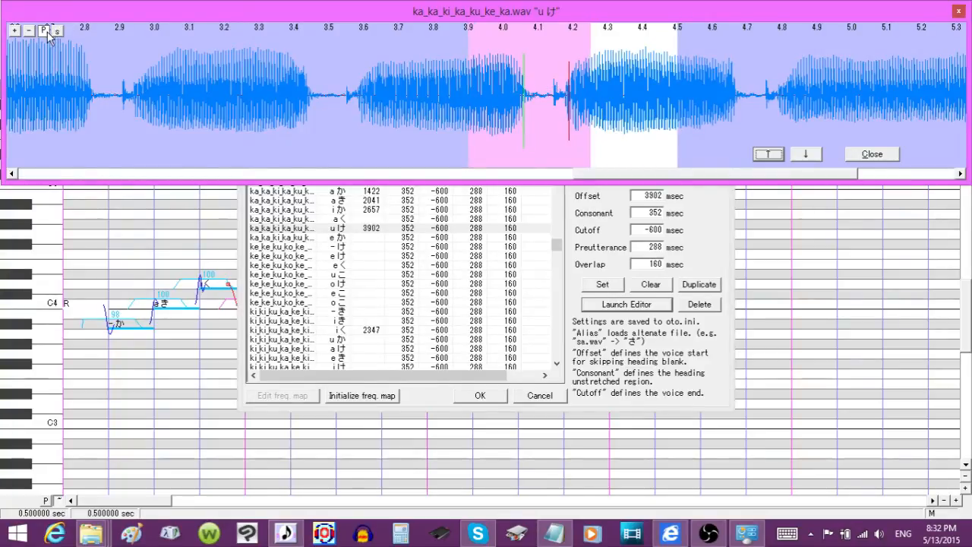
pyautogui.click(803, 154)
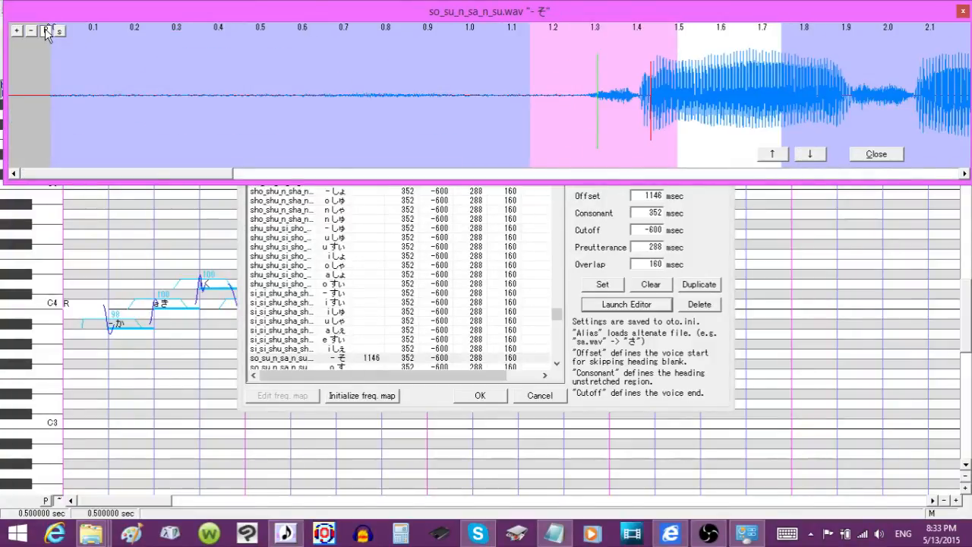
pyautogui.moveTo(527, 83); pyautogui.dragTo(517, 83)
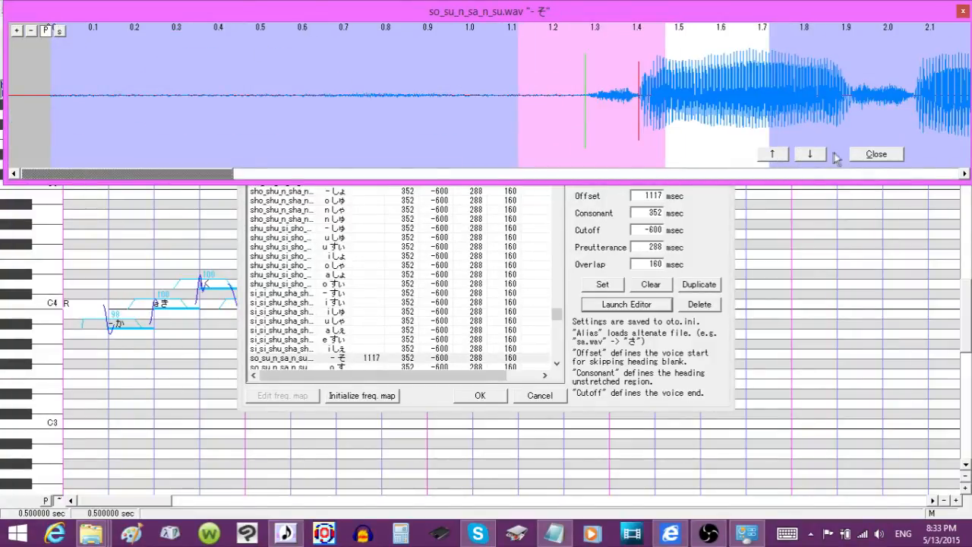
pyautogui.click(810, 153)
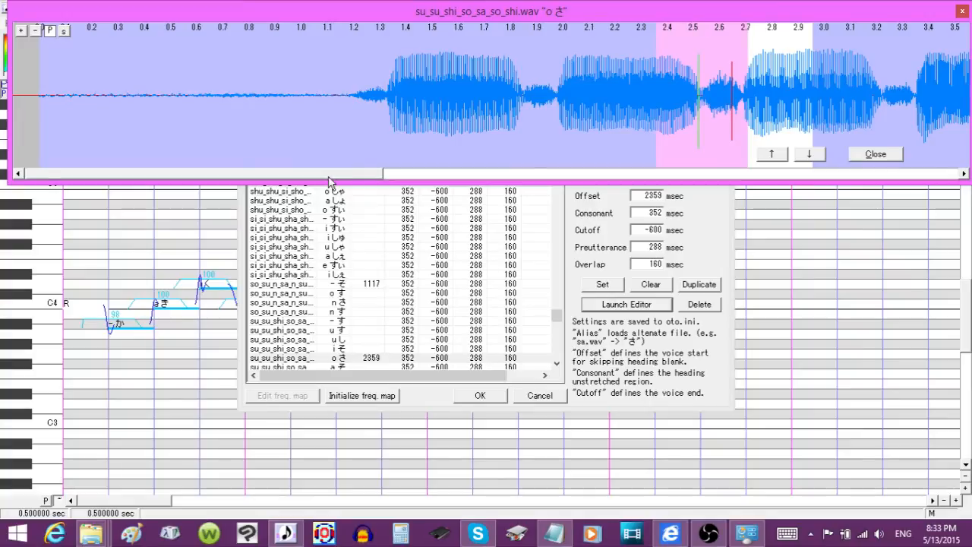
# - Play back parts of su_su_shi_so_sa_so_shi.wav to locate the "o さ" sound and set that entry's offset to 3722 msec
pyautogui.click(49, 30)
pyautogui.click(50, 31)
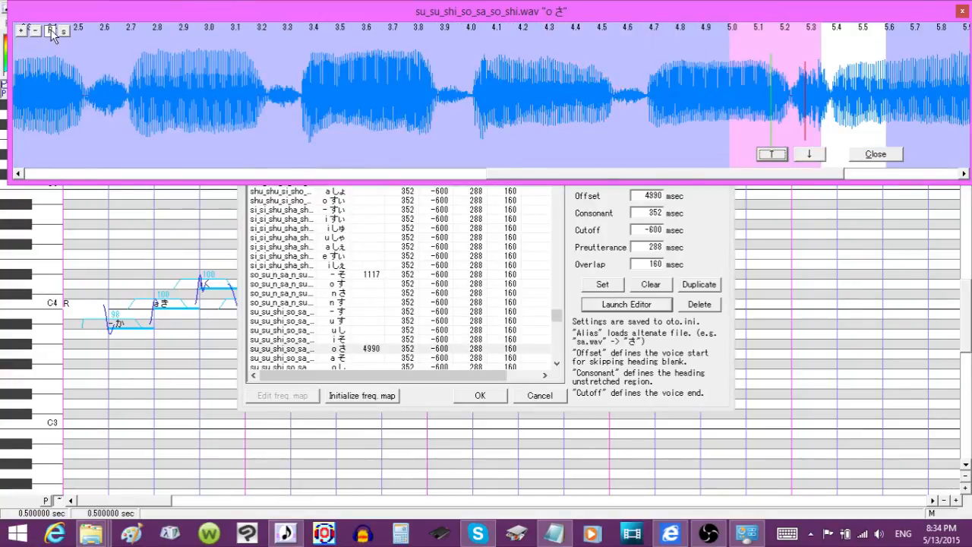
pyautogui.click(50, 31)
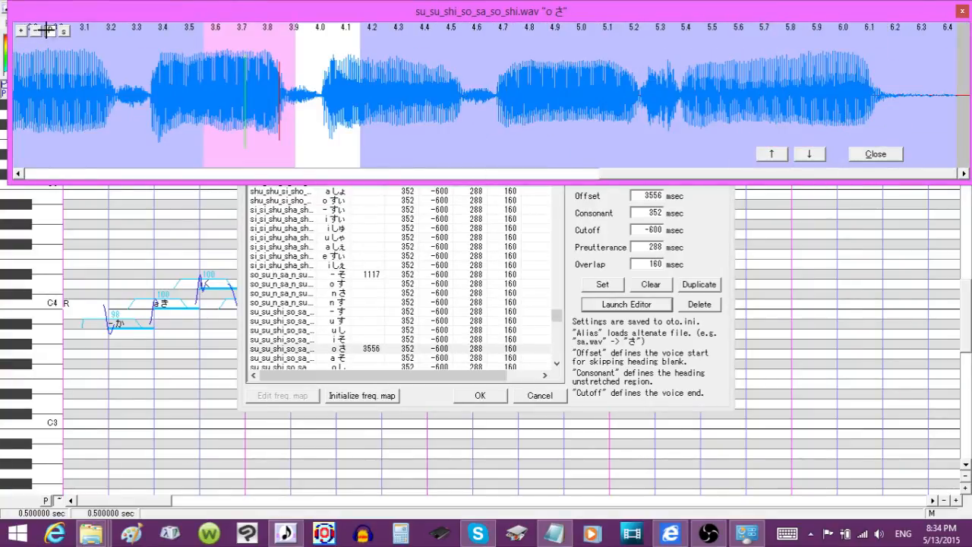
pyautogui.click(50, 32)
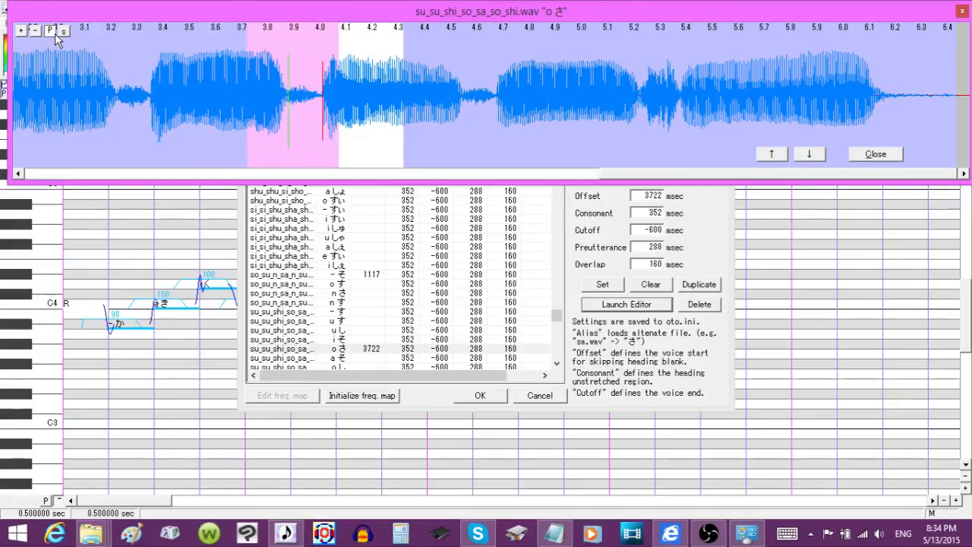
pyautogui.click(809, 155)
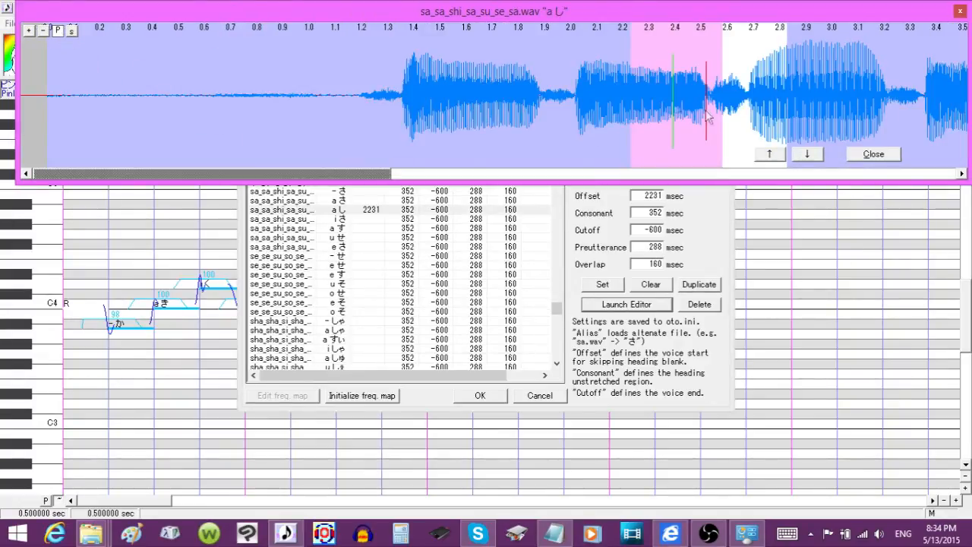
# - Play back the "a し" entry and set its offset to 2386 msec in the sa_sa_shi_sa_su_se_sa.wav waveform
pyautogui.click(57, 31)
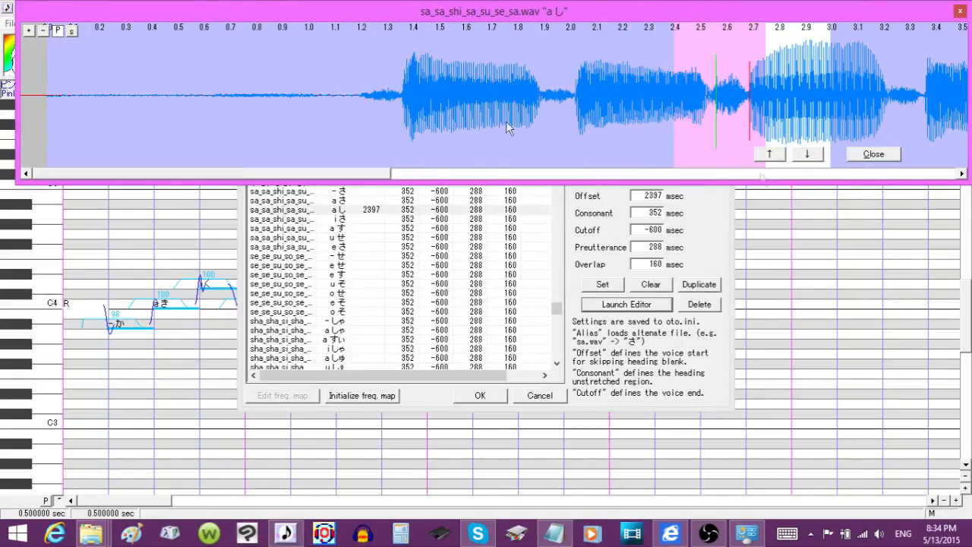
pyautogui.click(59, 32)
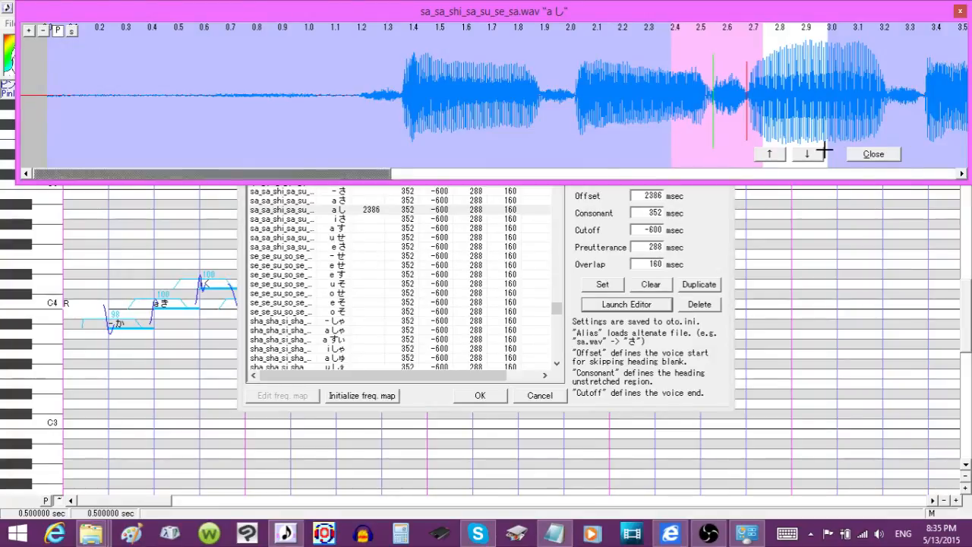
pyautogui.click(550, 175)
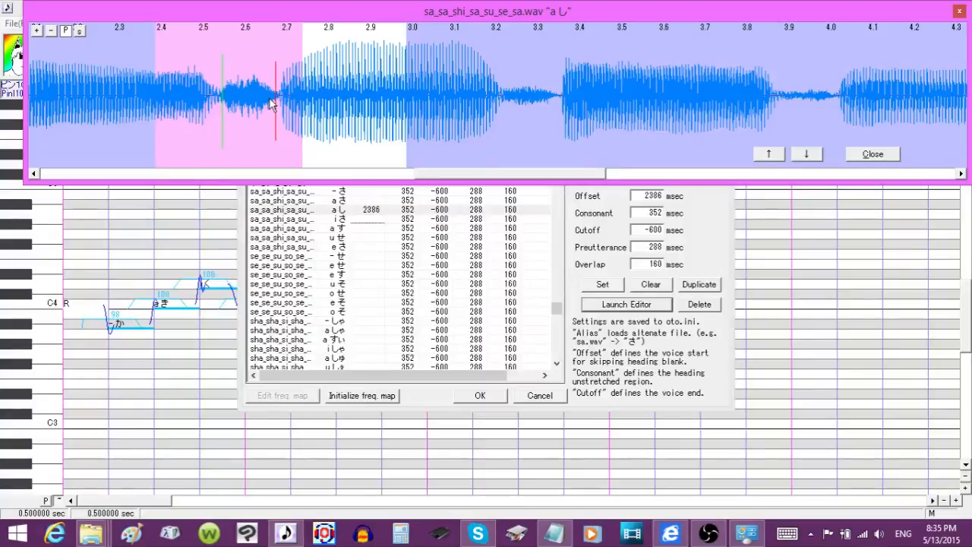
# - Set the "a し" entry's offset to 2333, consonant to 413, cutoff to 3312, preutterance to 346 and overlap to 174 msec, and close the waveform editor
pyautogui.moveTo(155, 90); pyautogui.dragTo(132, 89)
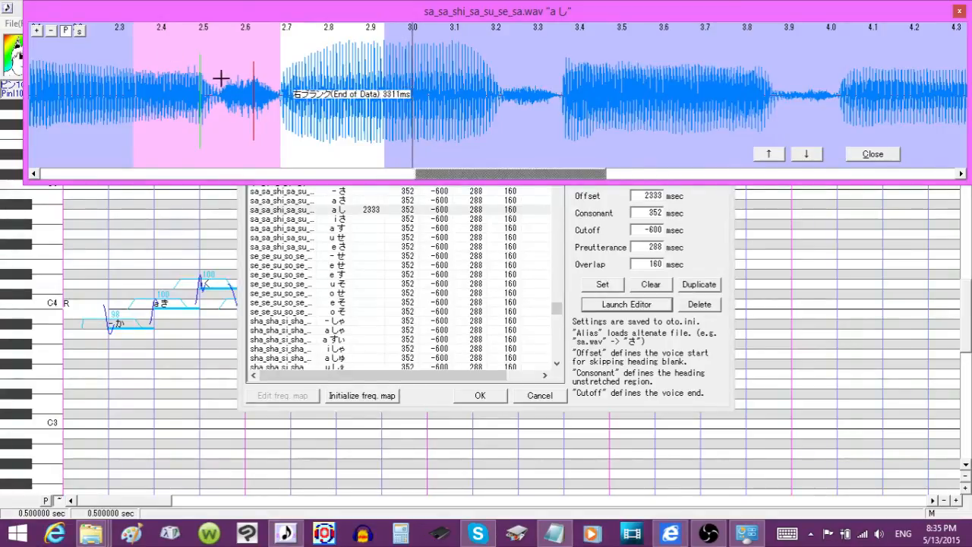
pyautogui.click(251, 90)
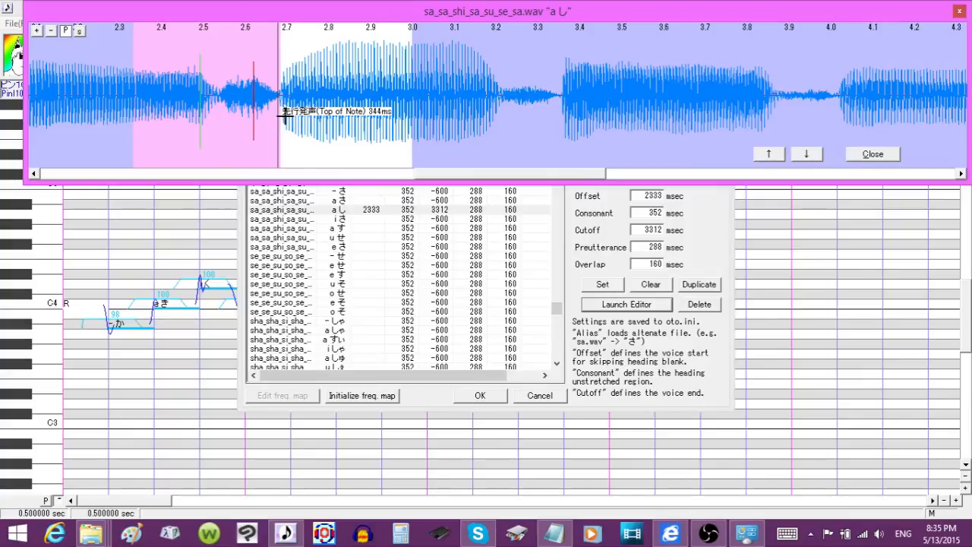
pyautogui.click(278, 113)
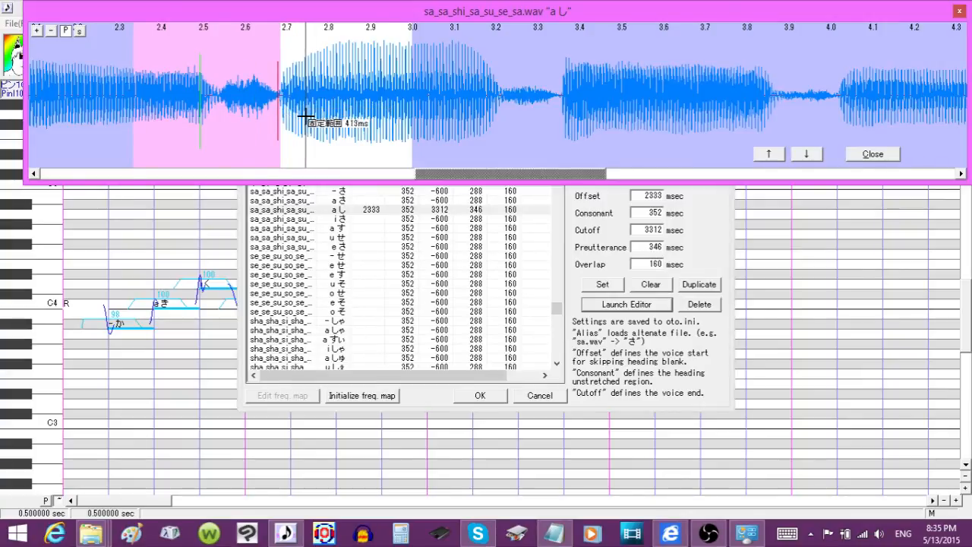
pyautogui.click(306, 115)
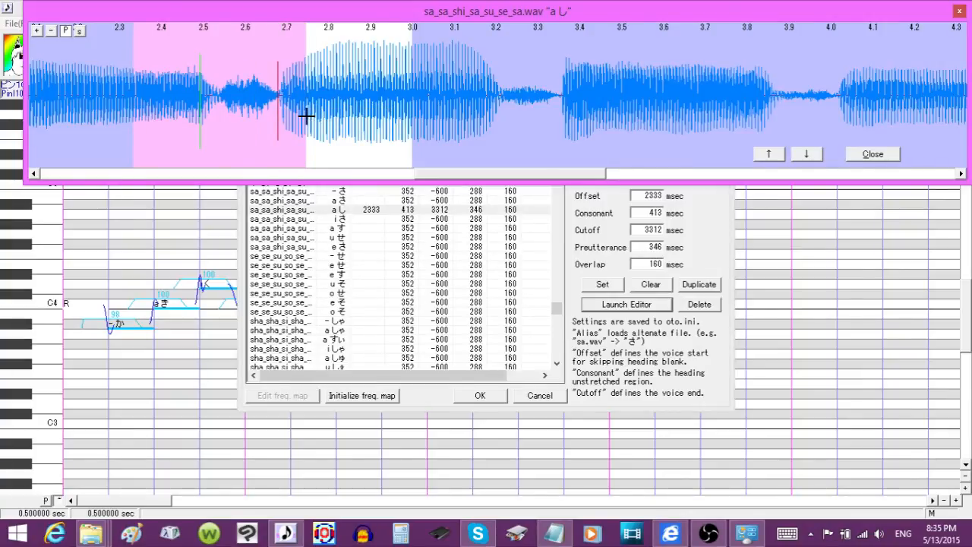
pyautogui.moveTo(201, 109); pyautogui.dragTo(207, 110)
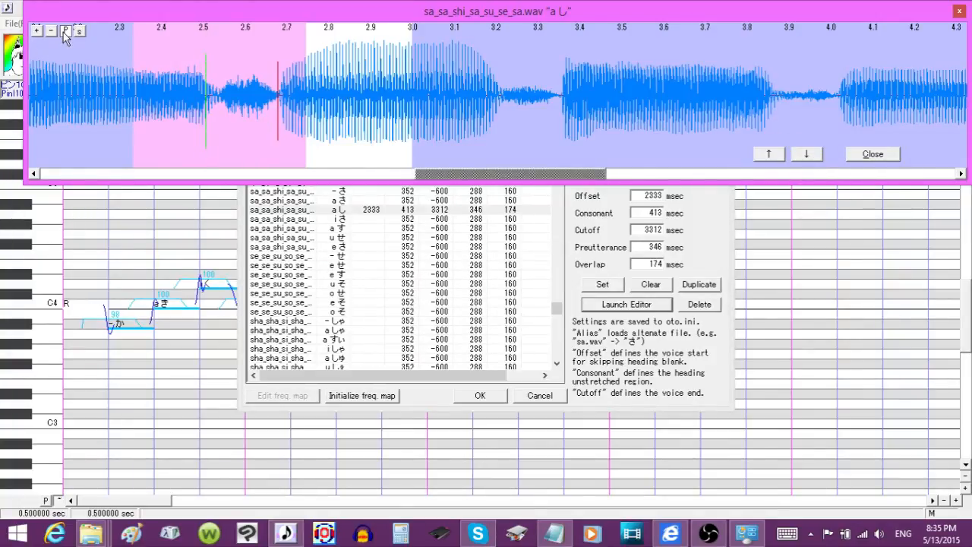
pyautogui.click(818, 160)
pyautogui.click(858, 156)
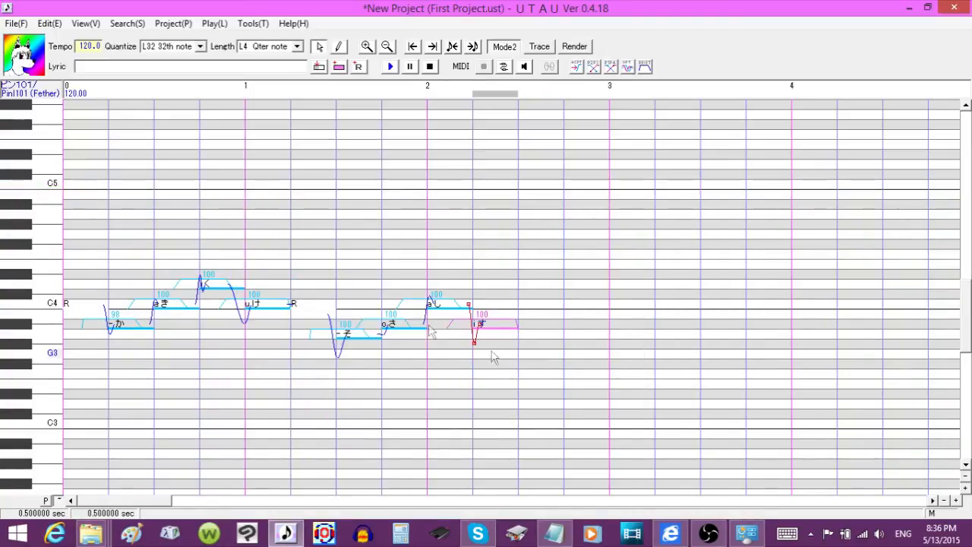
# - Select all the notes in the project, play the whole phrase back with the adjusted voicebank, and clear the selection
pyautogui.hotkey('ctrl', 'a')
pyautogui.click(391, 67)
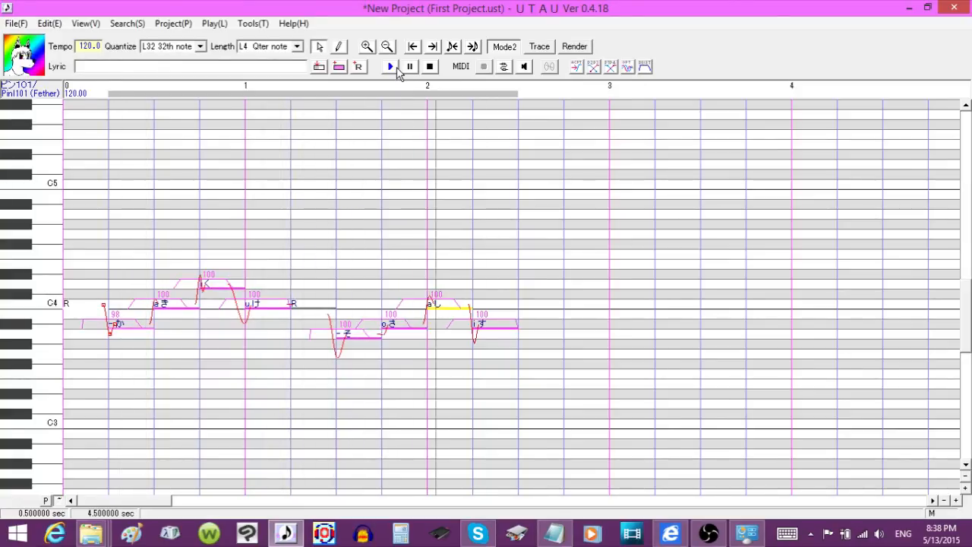
pyautogui.hotkey('ctrl', 'a')
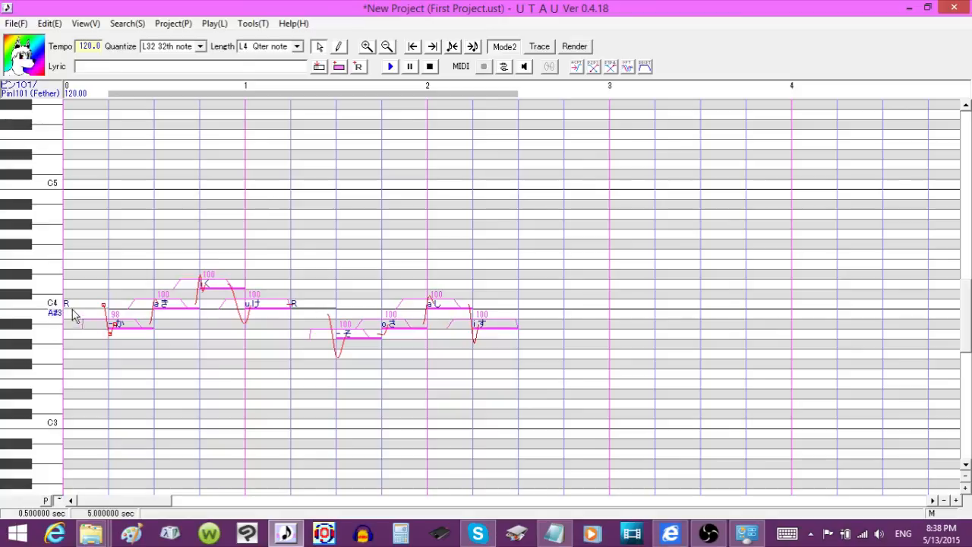
pyautogui.moveTo(71, 307)
pyautogui.mouseDown()
pyautogui.moveTo(76, 391)
pyautogui.moveTo(72, 312)
pyautogui.mouseUp()
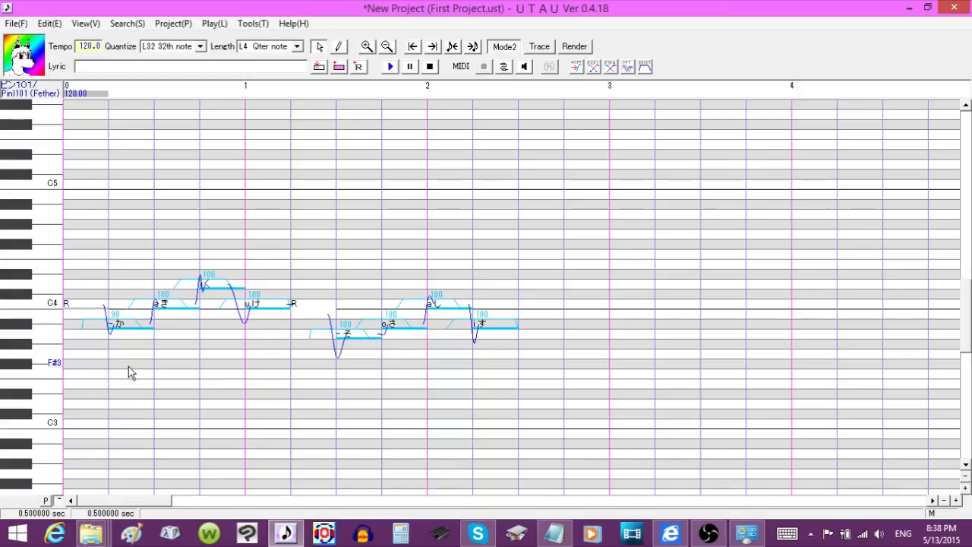
# - Switch to the how to VCV.txt notes in Notepad and review the closing lines on oto methods, the reclist and edit-me-oto
pyautogui.click(554, 535)
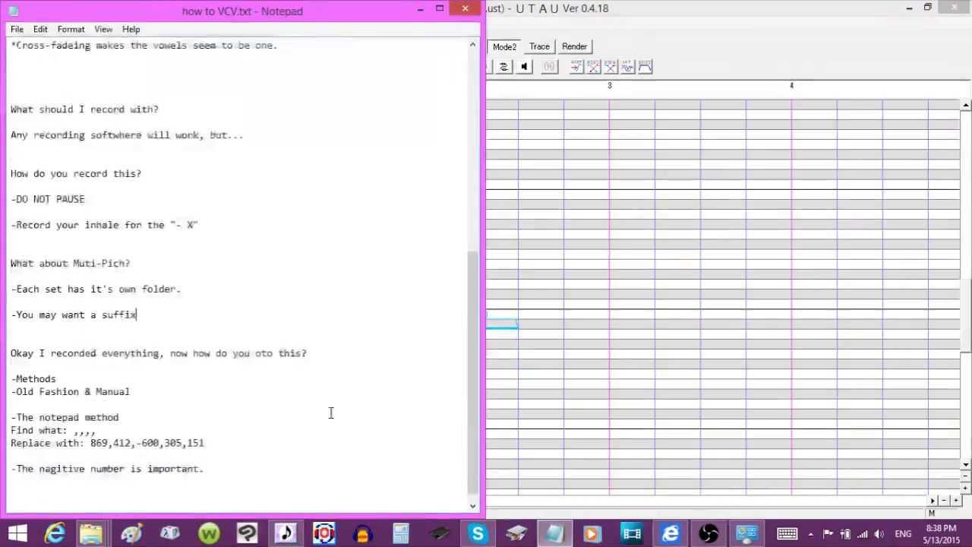
pyautogui.scroll(-1, 330, 413)
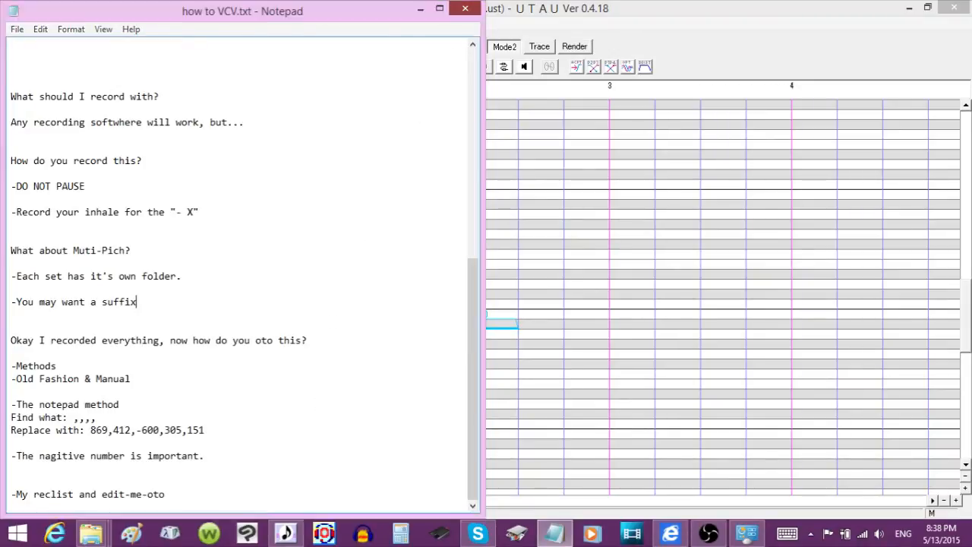
pyautogui.click(465, 8)
pyautogui.click(448, 282)
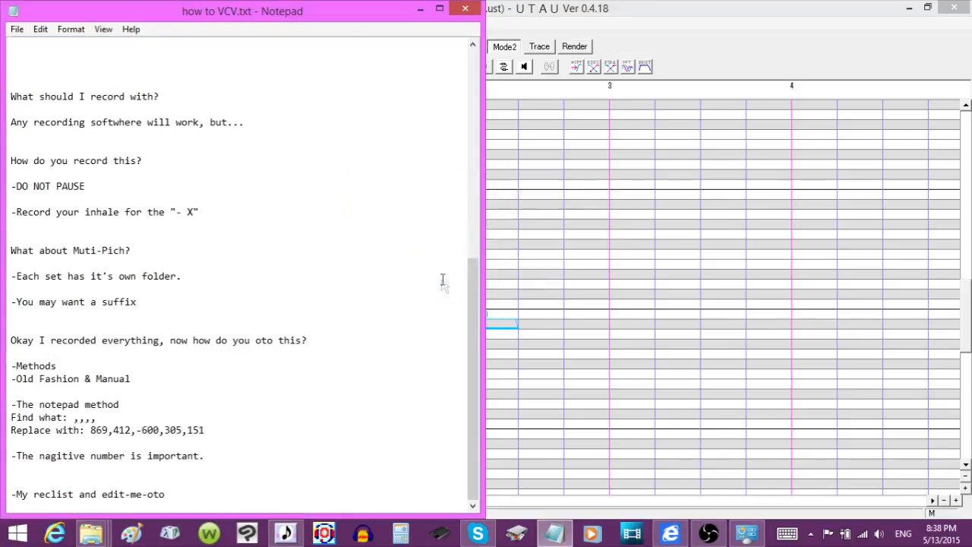